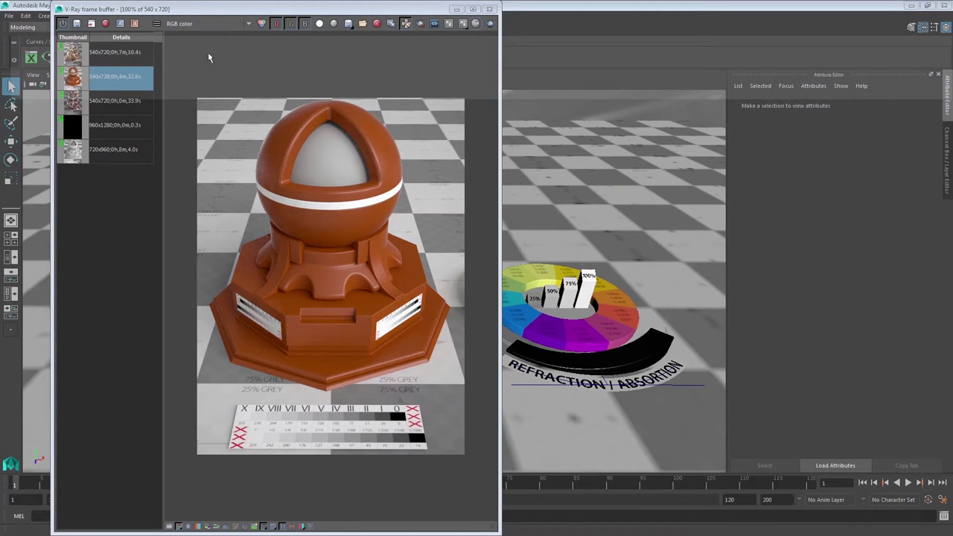
Bring the V-Ray frame buffer forward and scroll through the reference web page
left_click(165, 13)
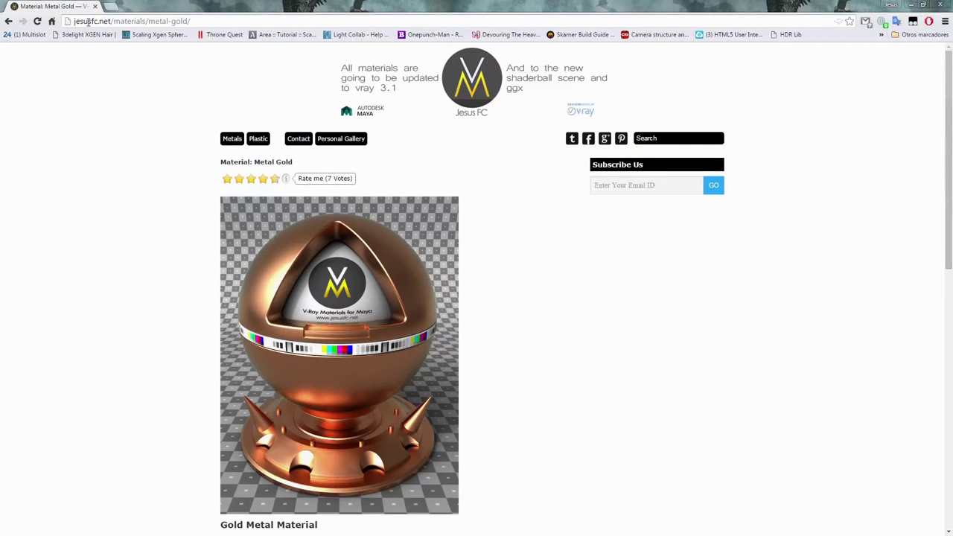
left_click_drag(88, 21, 213, 23)
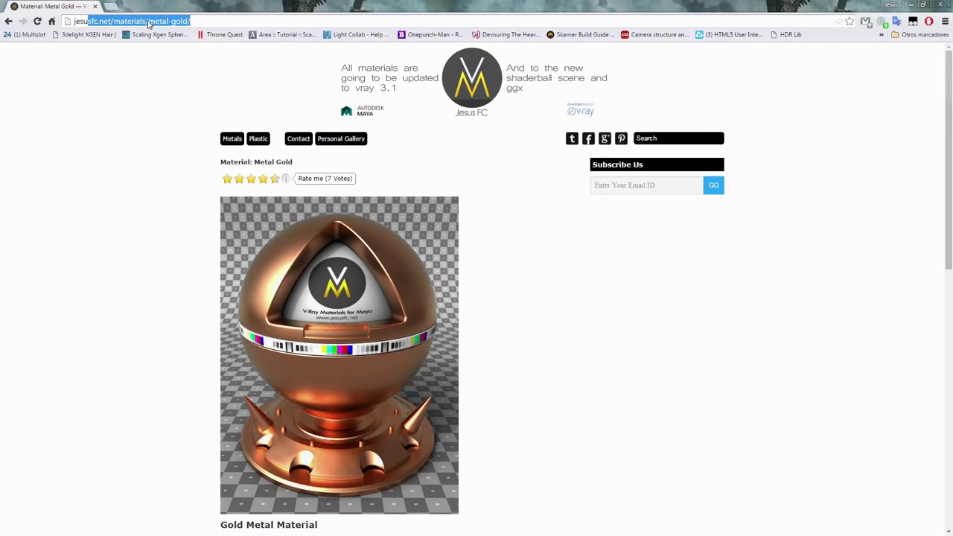
left_click(179, 144)
scroll(312, 327, "down", 2)
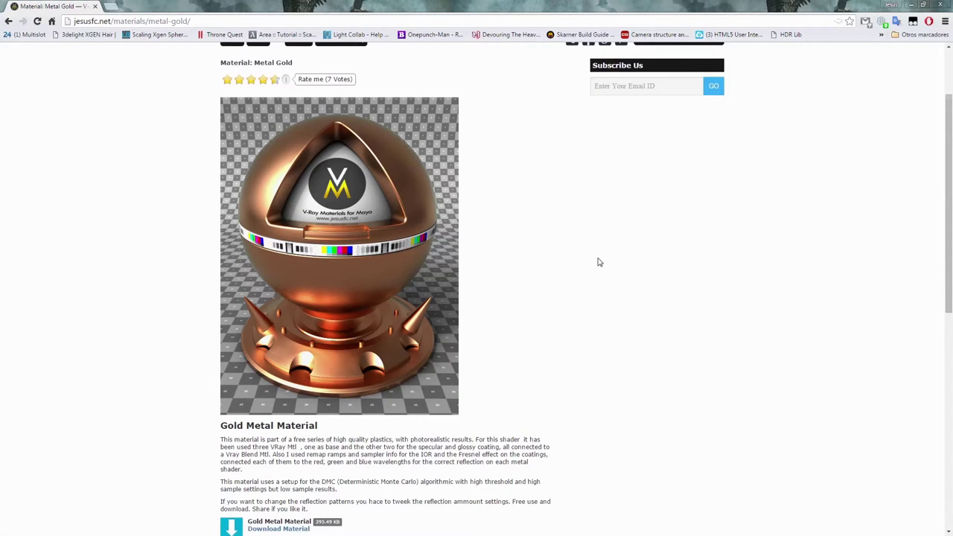
scroll(598, 261, "down", 3)
scroll(303, 180, "up", 2)
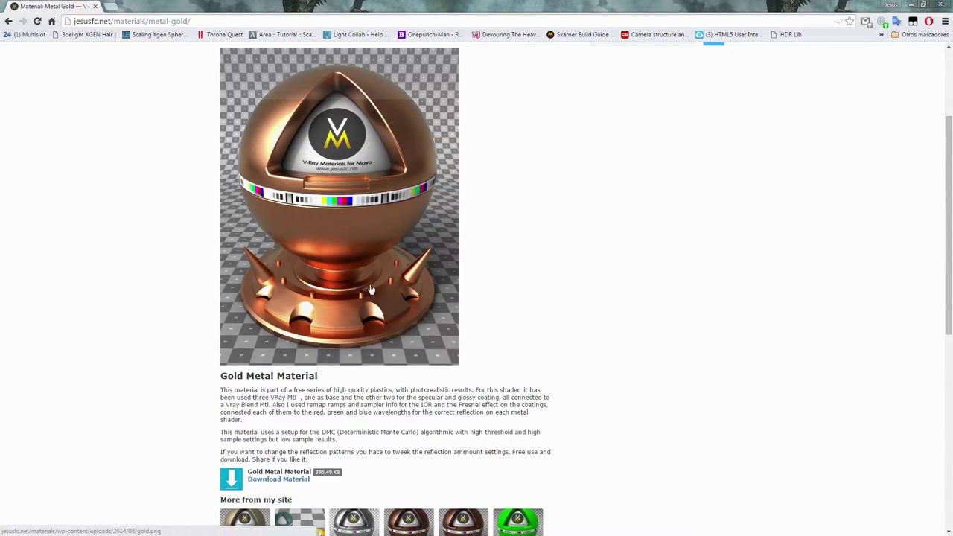
scroll(311, 285, "up", 1)
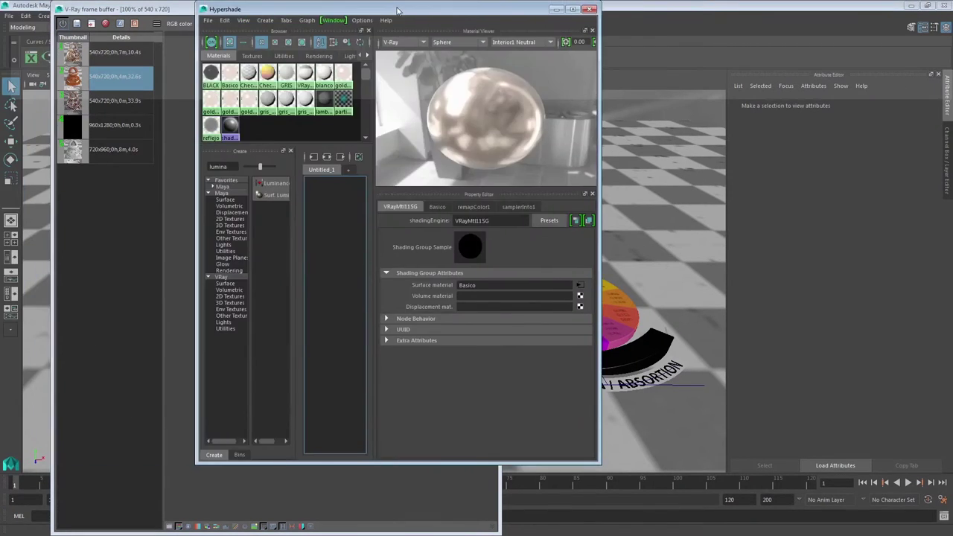
Maximize the Hypershade, hide the material preview, and select the gold_perfect network
left_click_drag(397, 34, 950, 33)
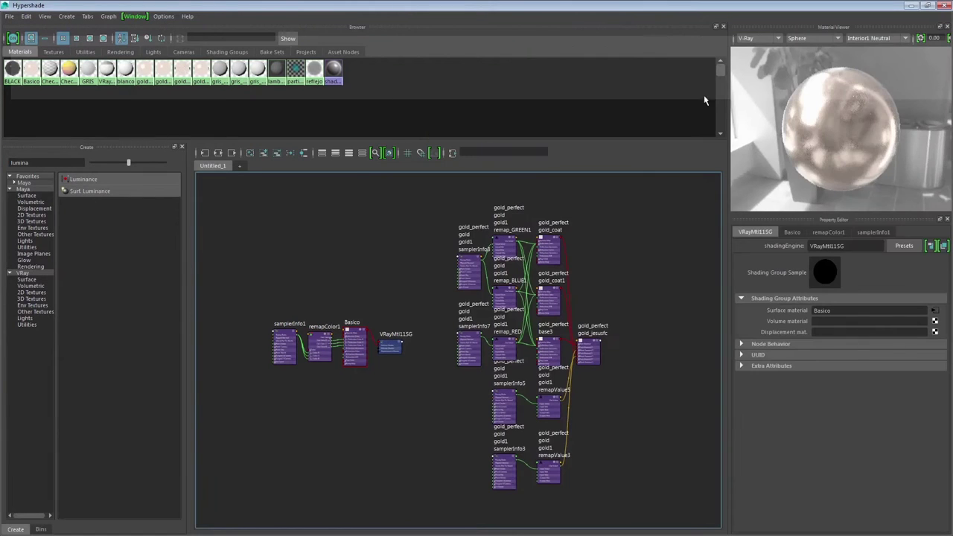
left_click(947, 27)
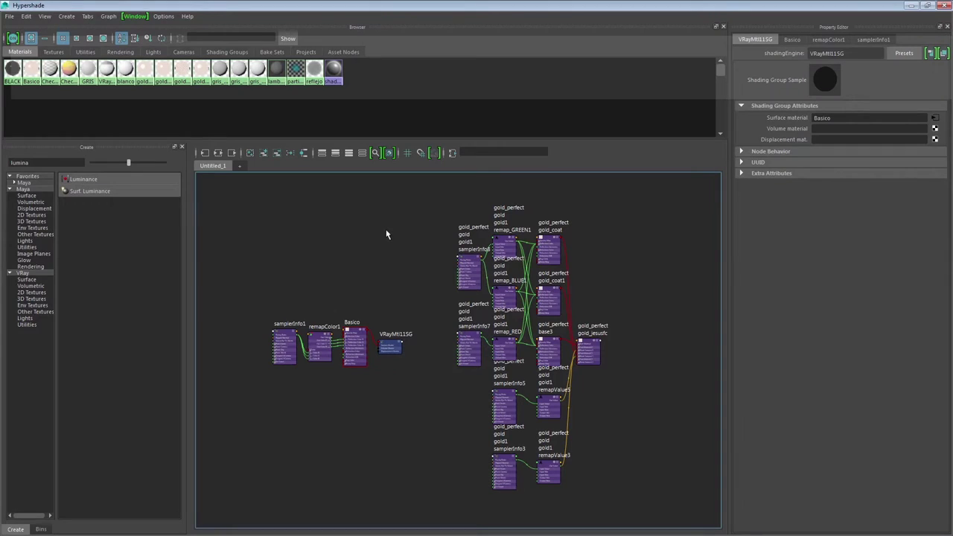
left_click_drag(433, 207, 645, 500)
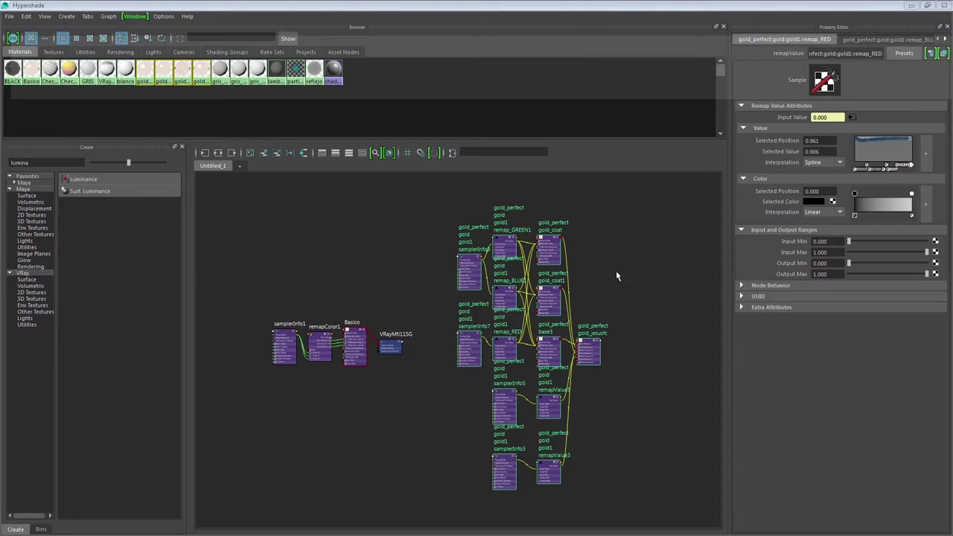
scroll(497, 261, "up", 2)
scroll(497, 261, "up", 3)
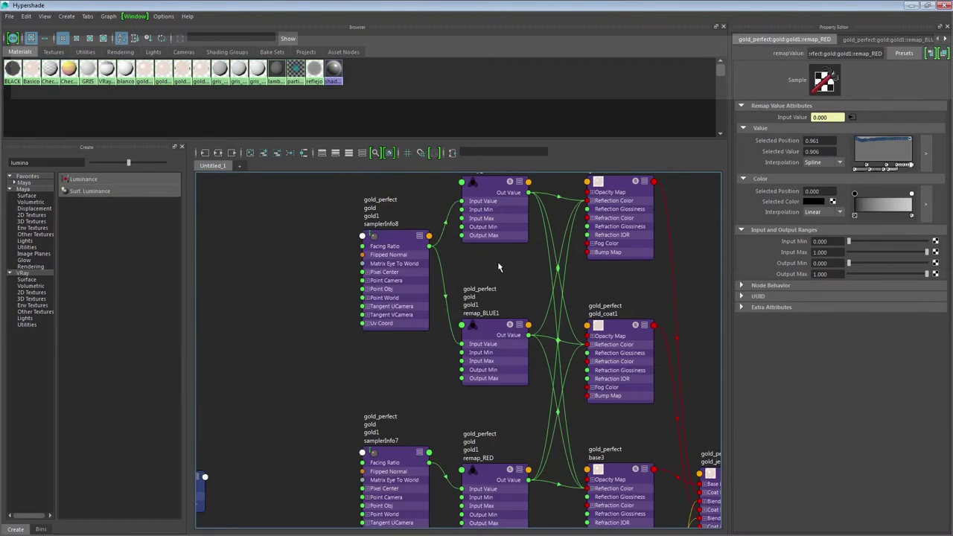
scroll(354, 232, "up", 1)
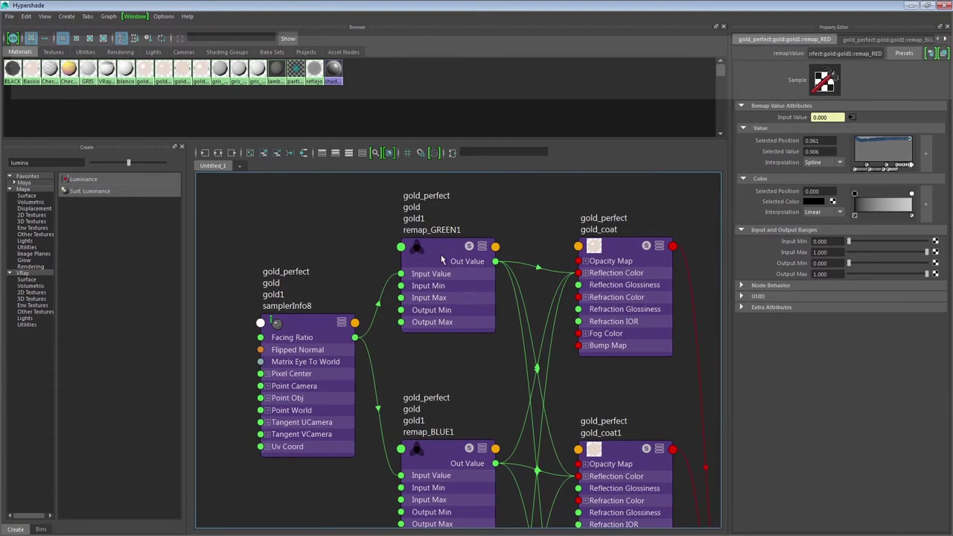
left_click(441, 260)
scroll(498, 351, "down", 3)
mouse_move(466, 438)
middle_mouse_down("alt")
mouse_move(400, 347)
mouse_move(380, 280)
middle_mouse_up("alt")
left_click(400, 347)
left_click(388, 417)
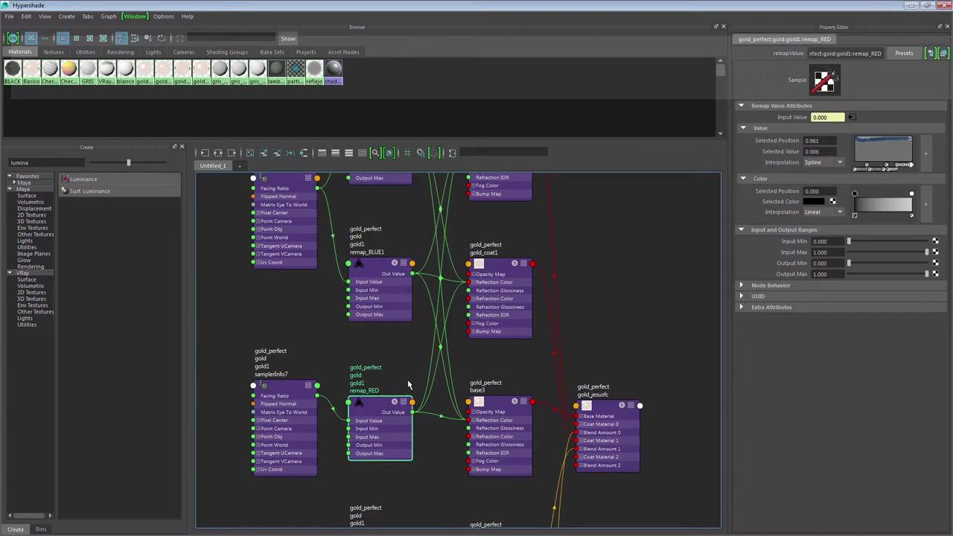
middle_click_drag(429, 363, 372, 407, "alt")
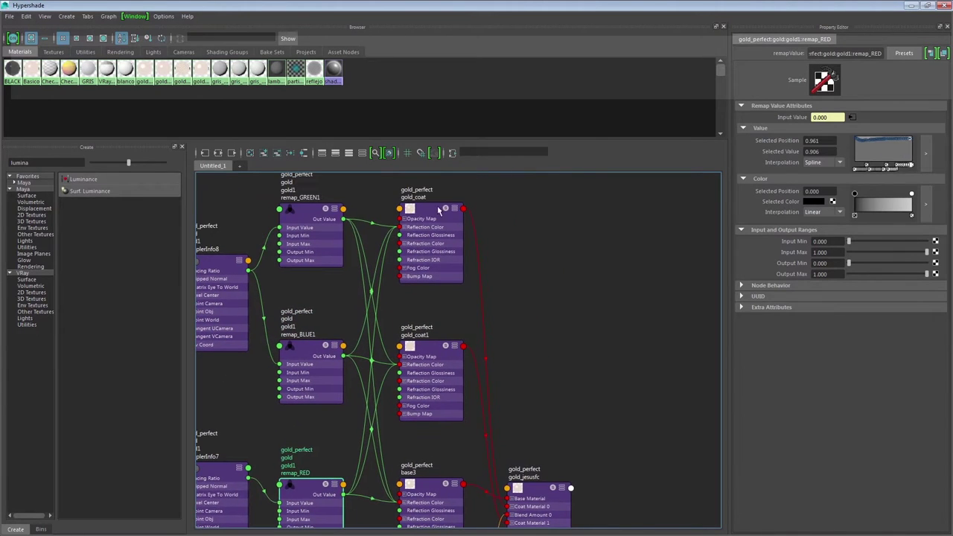
middle_click_drag(454, 295, 446, 320, "alt")
scroll(519, 324, "down", 2)
middle_click_drag(523, 347, 453, 330, "alt")
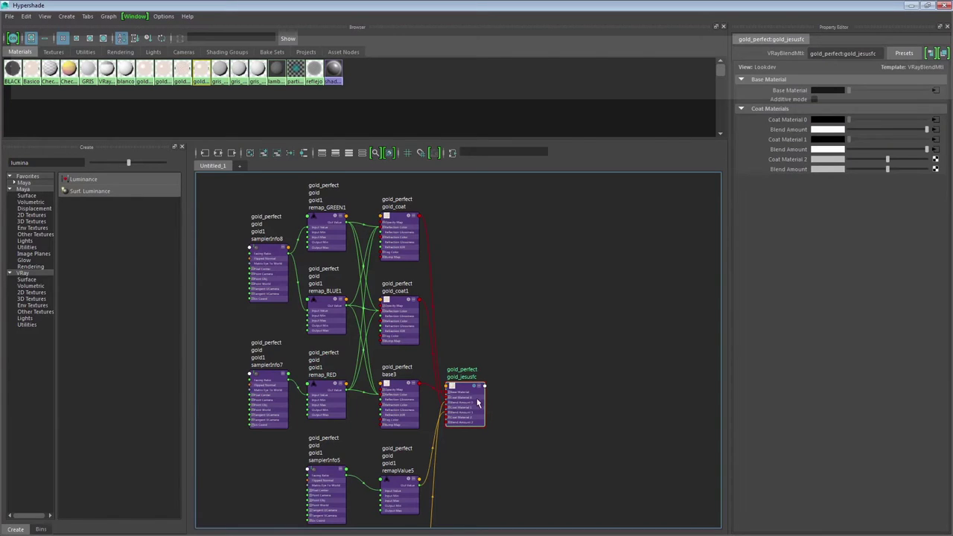
middle_click_drag(450, 256, 611, 271, "alt")
left_click(489, 243)
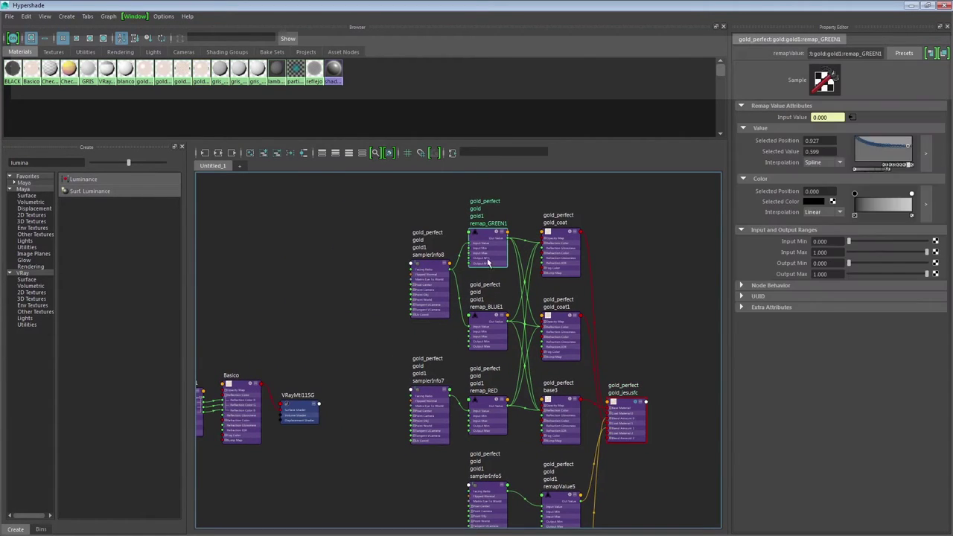
left_click(489, 314)
middle_click_drag(341, 288, 398, 238, "alt")
middle_click_drag(379, 272, 437, 271, "alt")
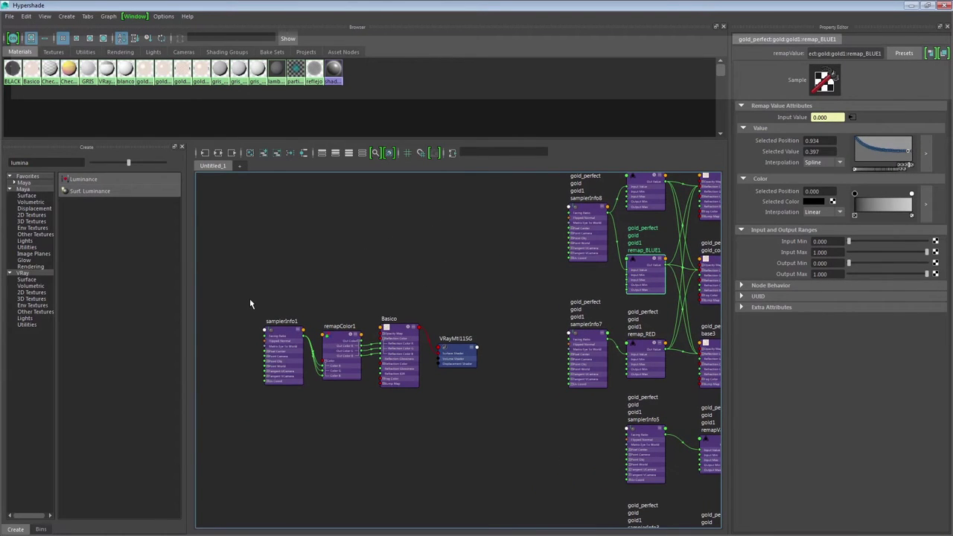
left_click_drag(249, 302, 505, 408)
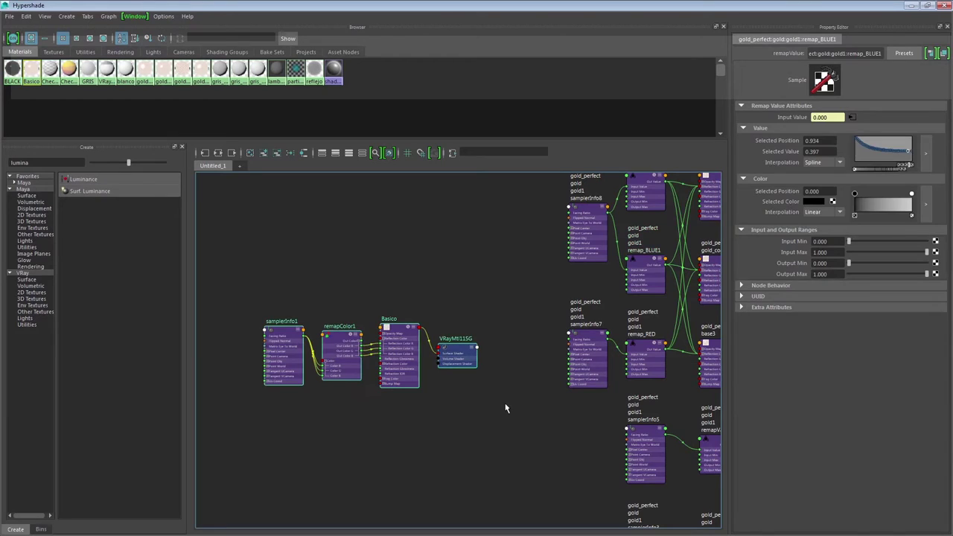
scroll(389, 306, "down", 5)
Select the gold_perfect nodes and zoom in on the graph
left_click_drag(445, 218, 630, 510)
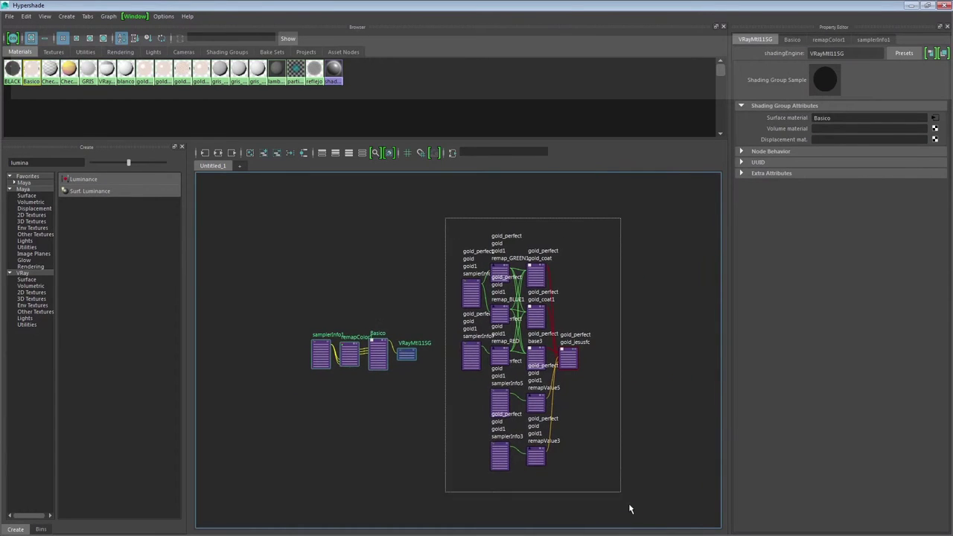
scroll(422, 415, "up", 2)
scroll(472, 415, "up", 2)
scroll(400, 452, "up", 2)
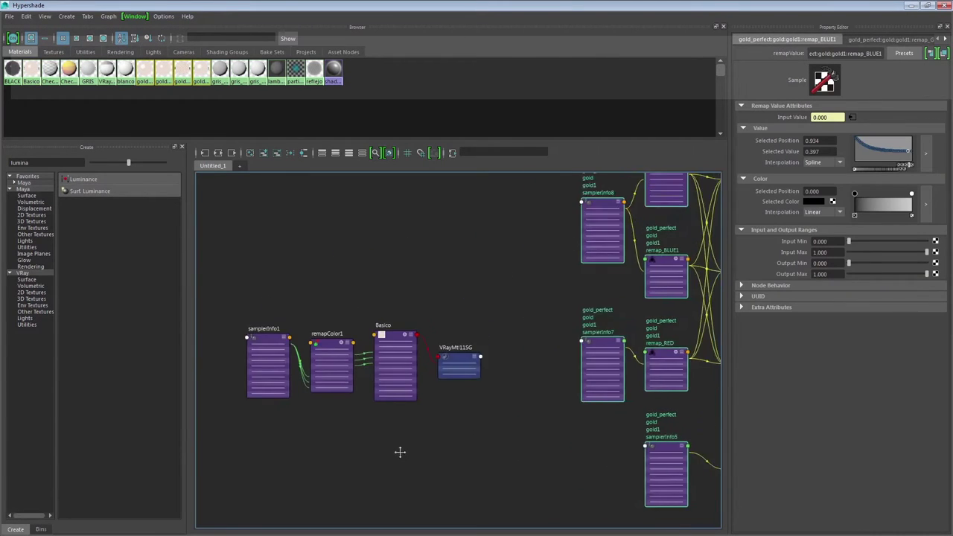
scroll(400, 452, "up", 2)
scroll(400, 452, "down", 2)
Select the Basico network and show remapColor1's attributes, centered and enlarged
mouse_move(232, 260)
left_mouse_down()
mouse_move(445, 467)
mouse_move(442, 450)
left_mouse_up()
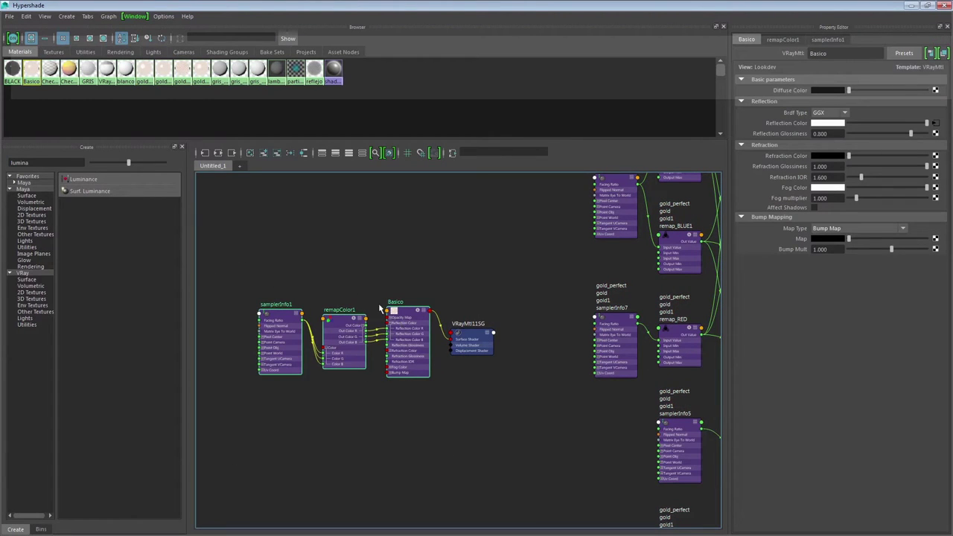
left_click(341, 325)
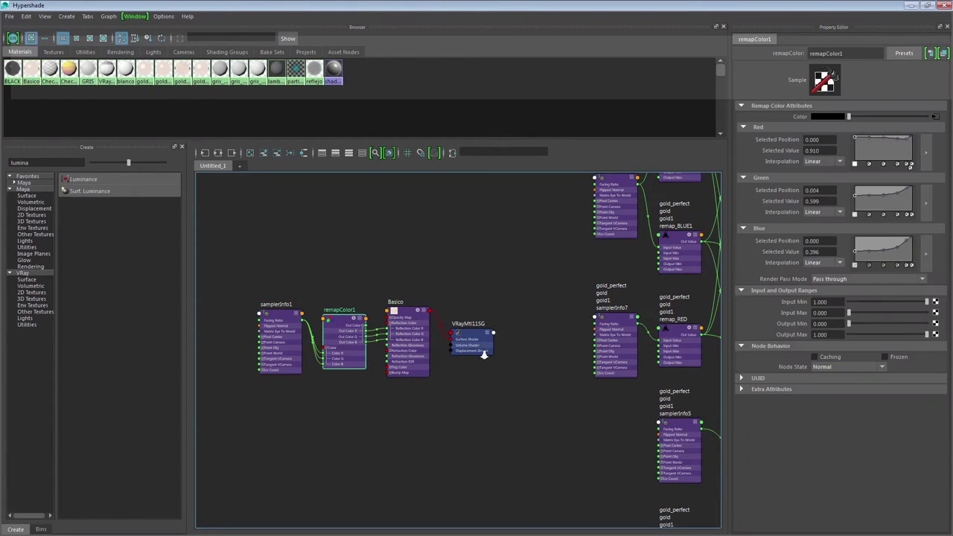
scroll(484, 356, "down", 2)
scroll(492, 346, "down", 2)
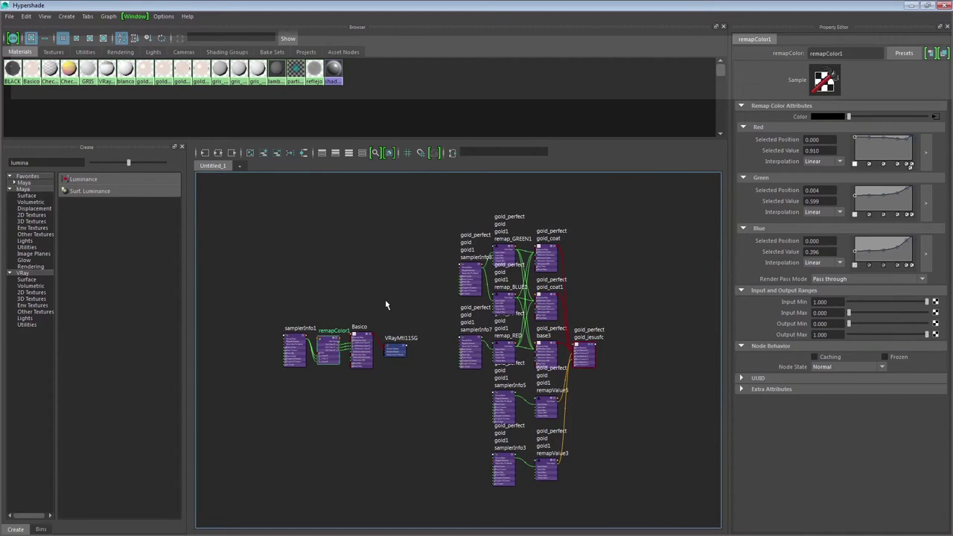
scroll(385, 299, "up", 3)
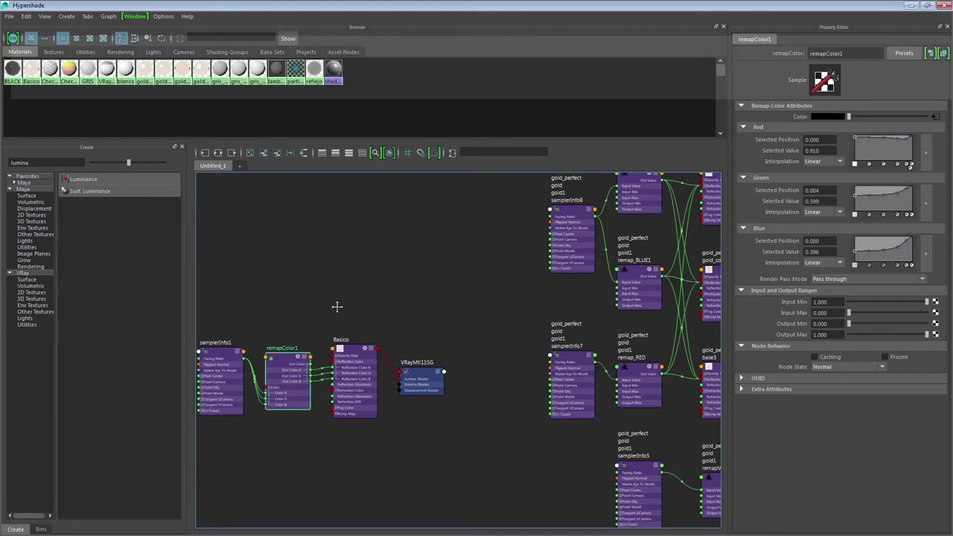
middle_click_drag(335, 304, 367, 256, "alt")
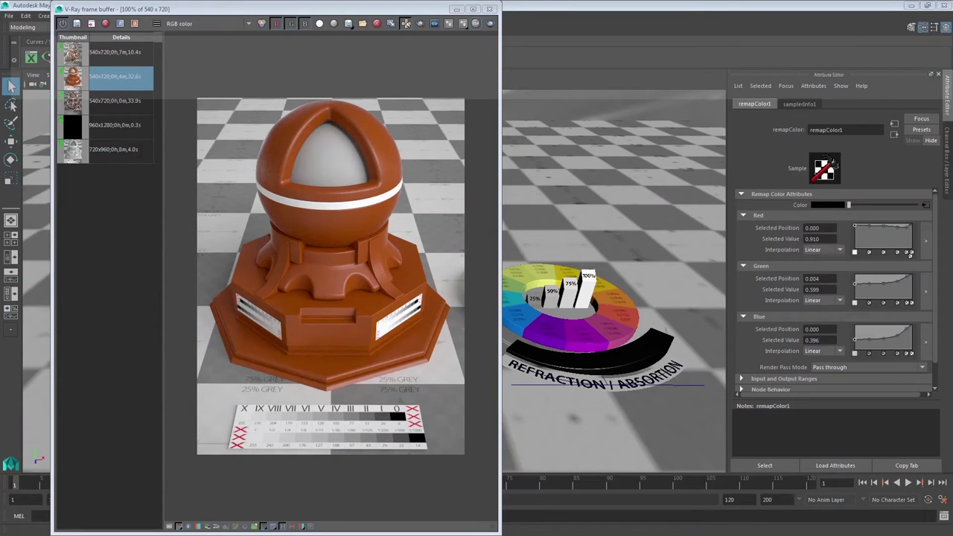
Show the earlier copper render from history, zoom it, and toggle the sRGB display
left_click(75, 52)
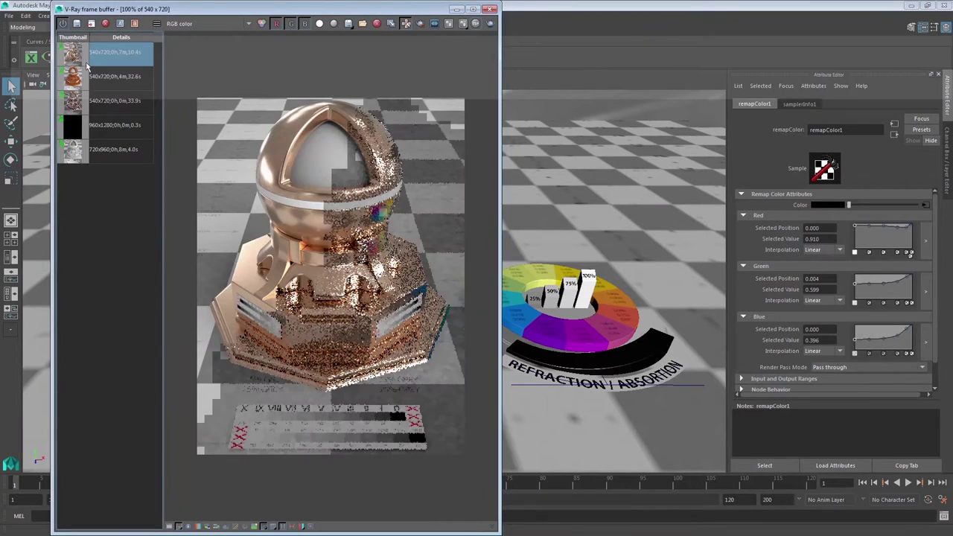
left_click(263, 526)
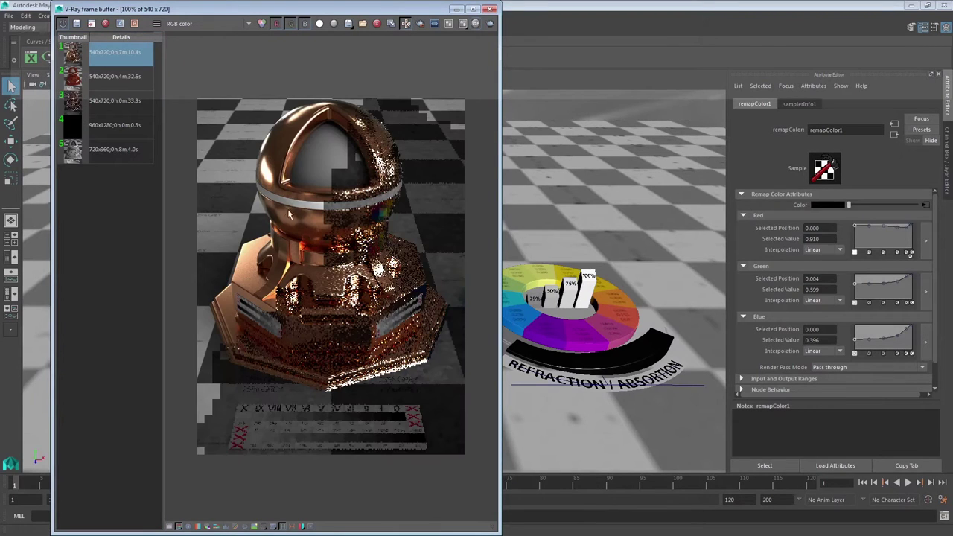
scroll(282, 253, "up", 1)
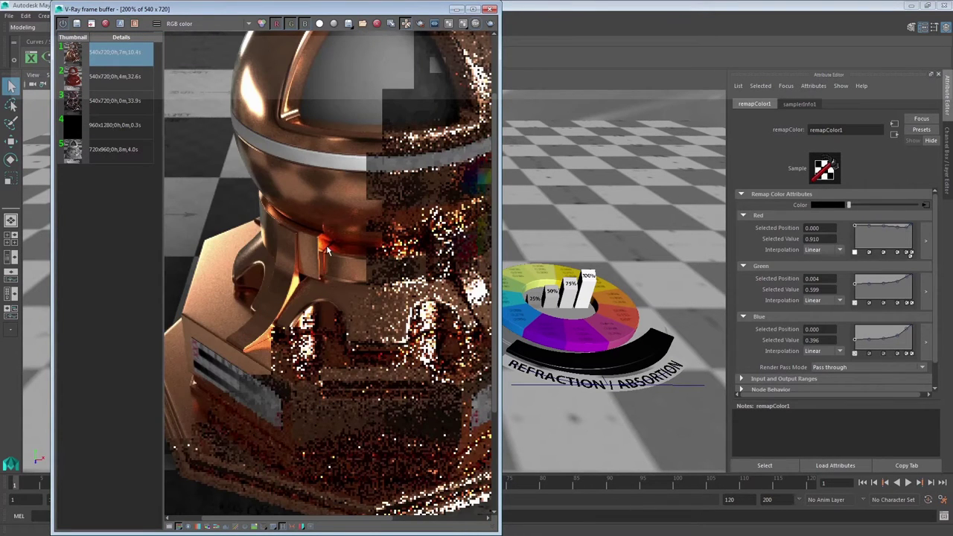
scroll(326, 249, "down", 1)
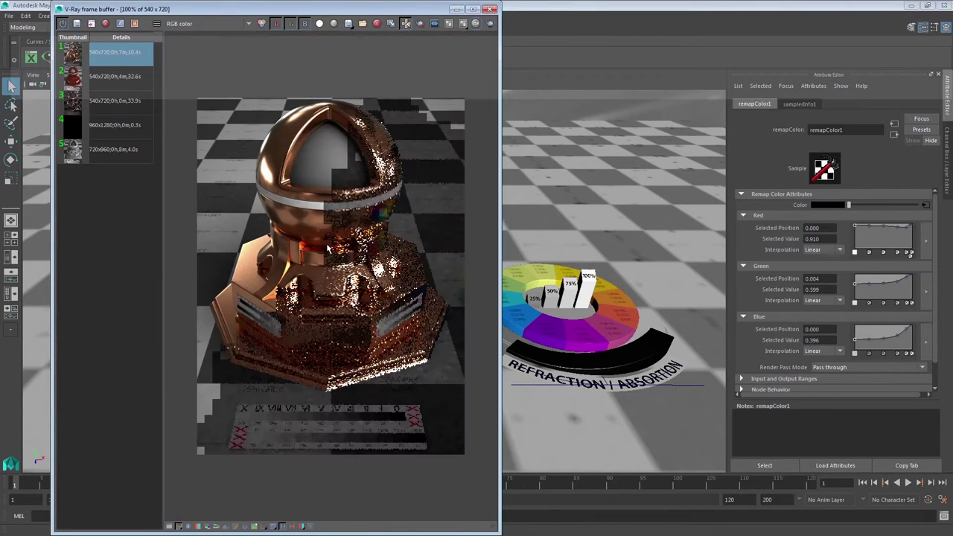
left_click(255, 526)
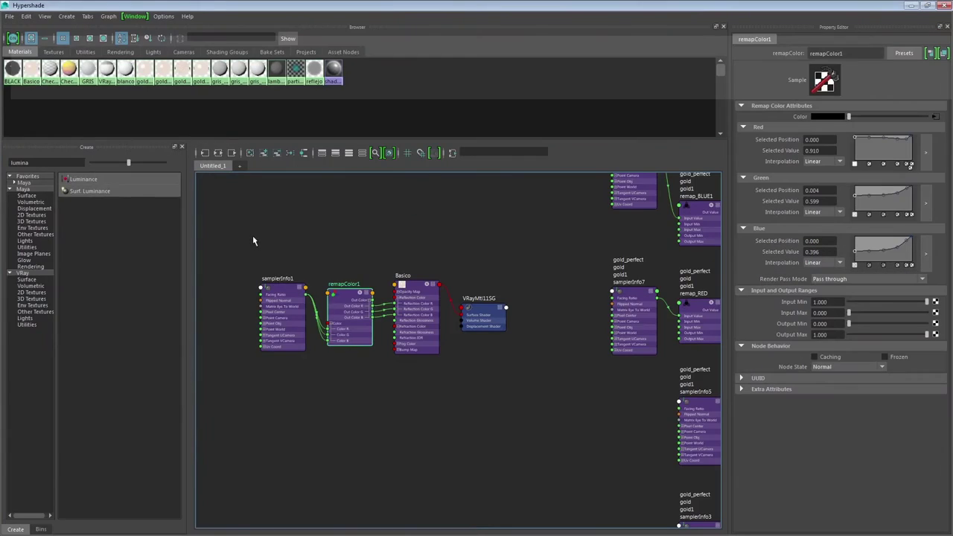
Clear the node selection and create a Remap Value node via a 'remap' search
left_click_drag(247, 237, 507, 387)
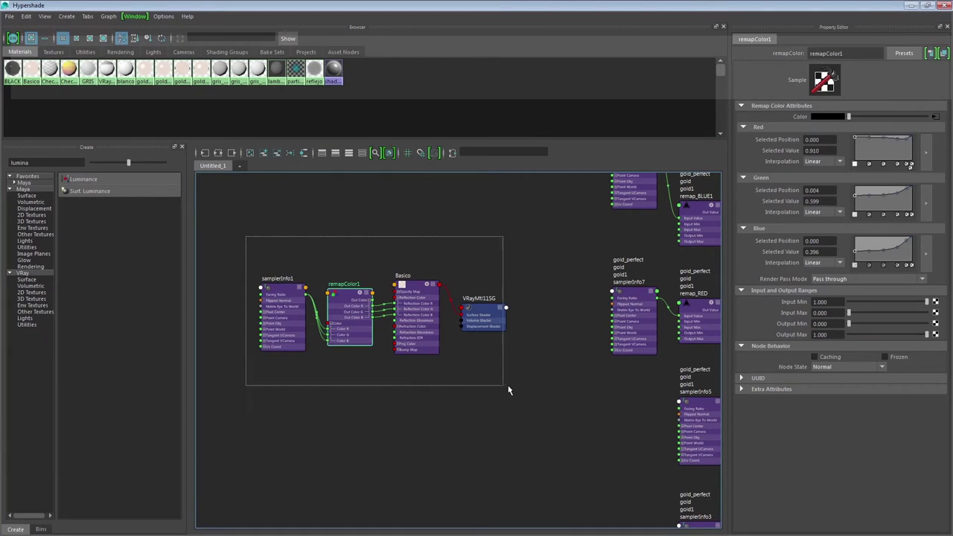
left_click(368, 247)
middle_click_drag(342, 244, 315, 262, "alt")
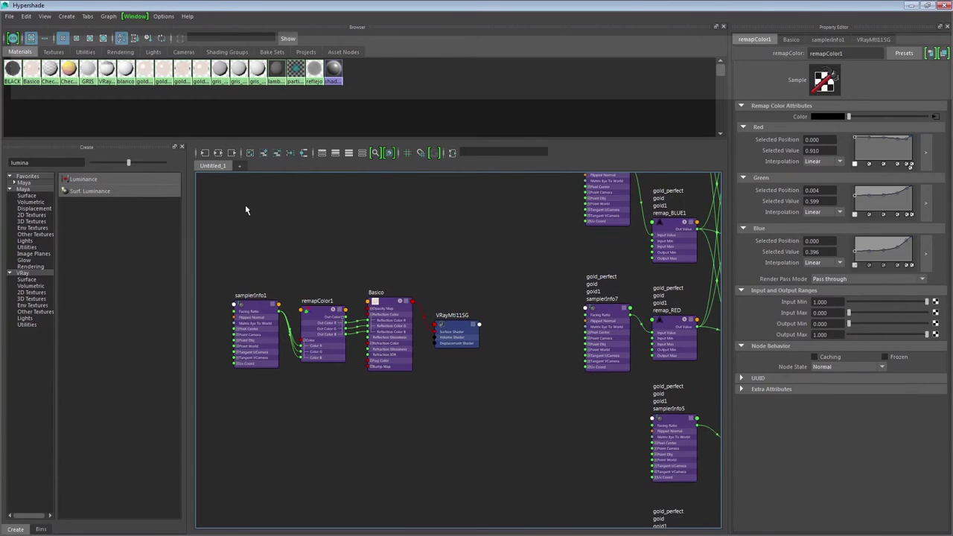
double_click(18, 163)
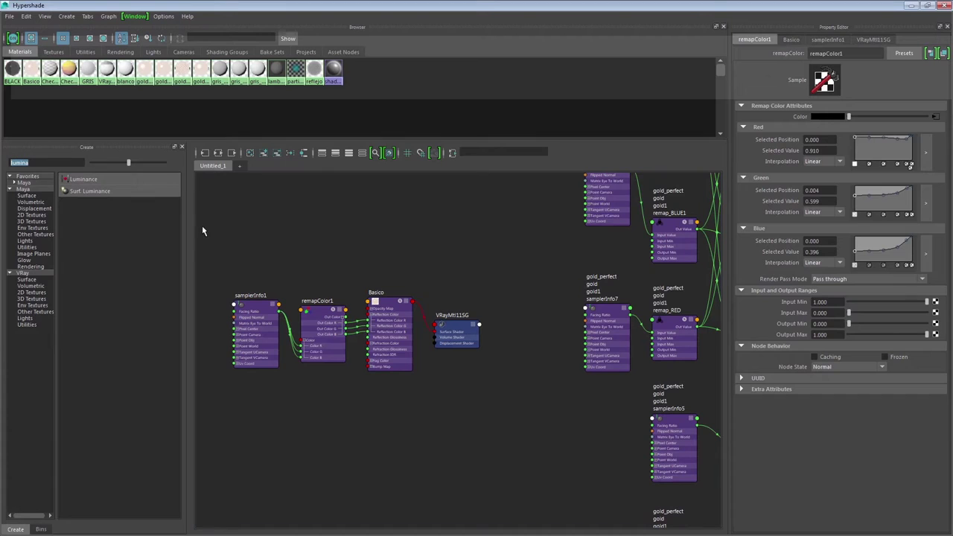
type("remap")
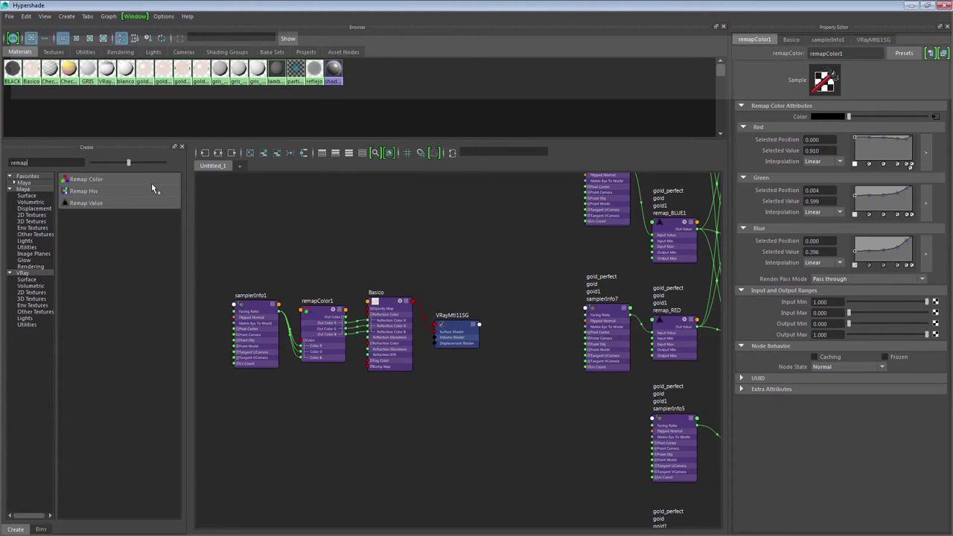
left_click(124, 207)
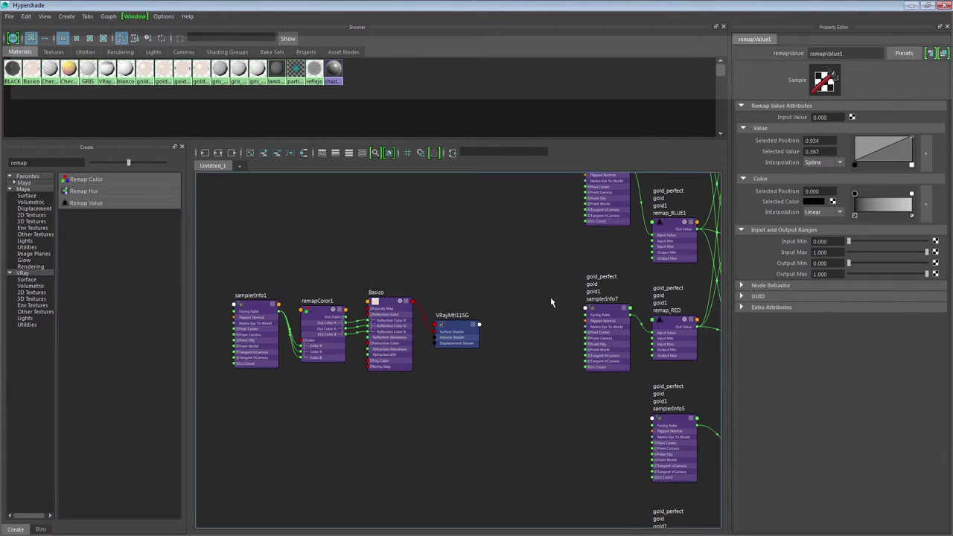
Frame the graph and place the new remap node near the Basico network
key("a")
middle_click_drag(623, 326, 485, 310)
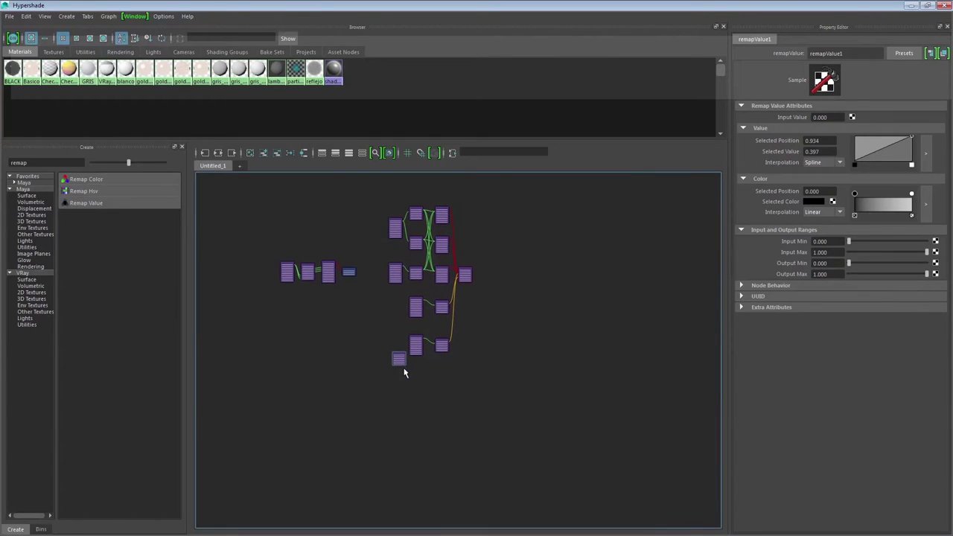
left_click_drag(397, 359, 313, 245)
scroll(313, 305, "up", 5)
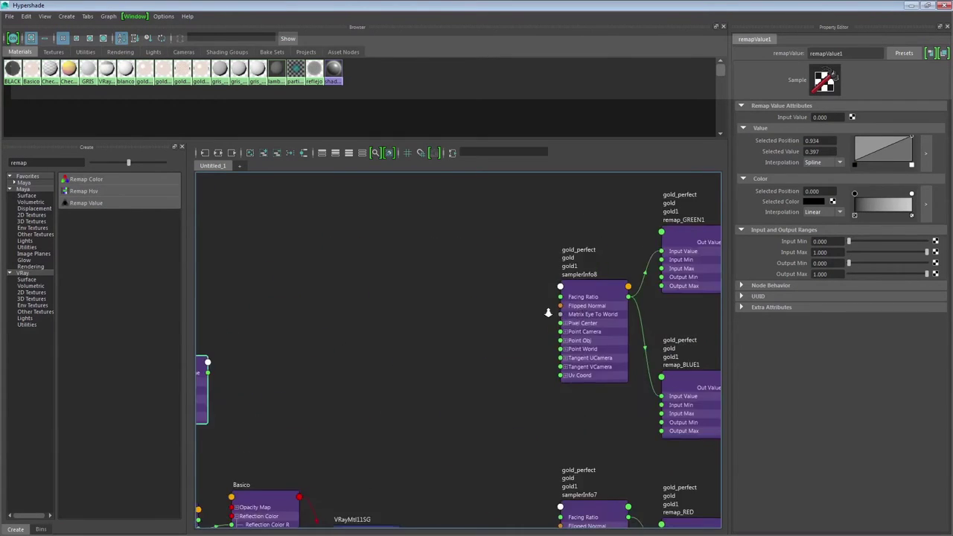
scroll(558, 298, "down", 2)
Open gold_perfect remap_GREEN1's value curve in the large ramp editor
middle_click_drag(533, 277, 432, 277)
left_click(432, 276)
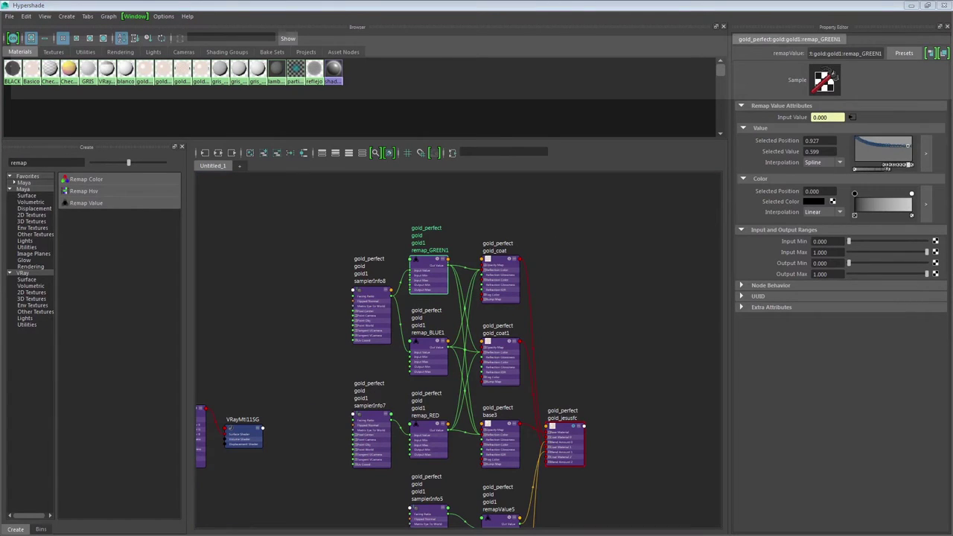
left_click(926, 152)
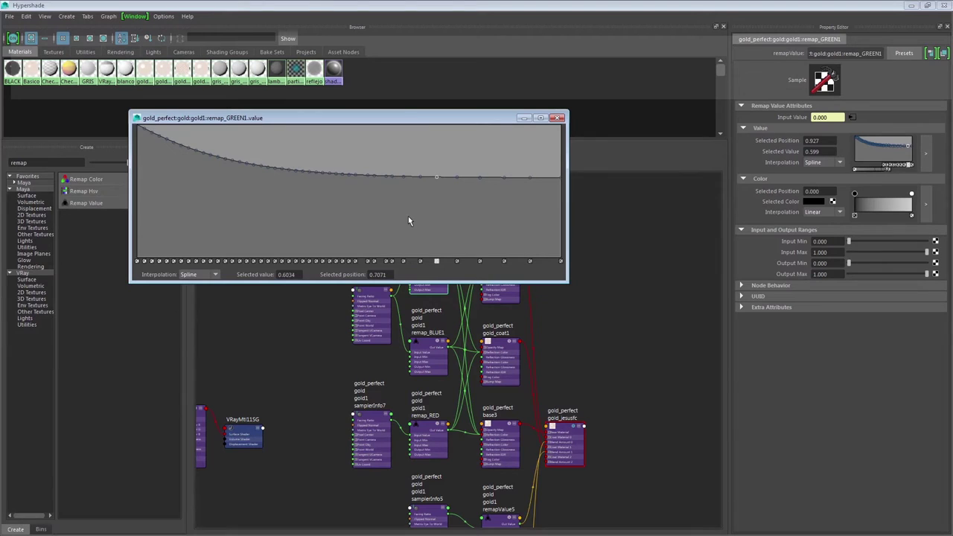
Close remap_GREEN1's curve window and nudge samplerInfo1 left in the Basico network
left_click(557, 118)
middle_click_drag(330, 283, 464, 291)
scroll(314, 328, "up", 5)
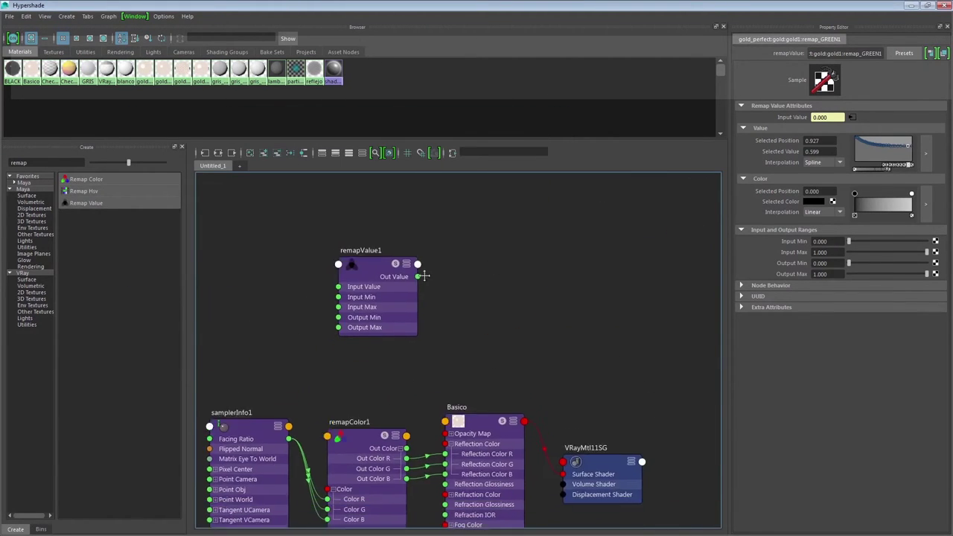
scroll(356, 376, "down", 3)
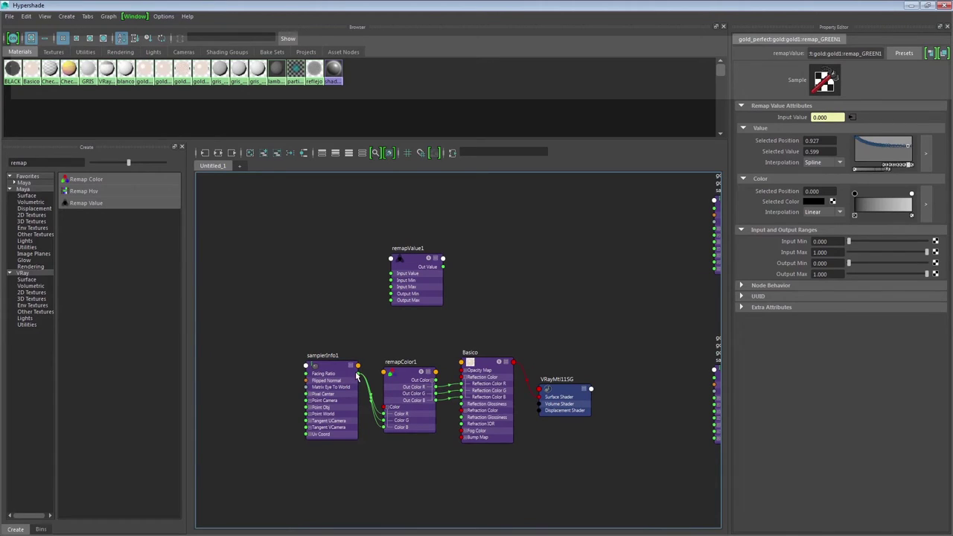
mouse_move(337, 370)
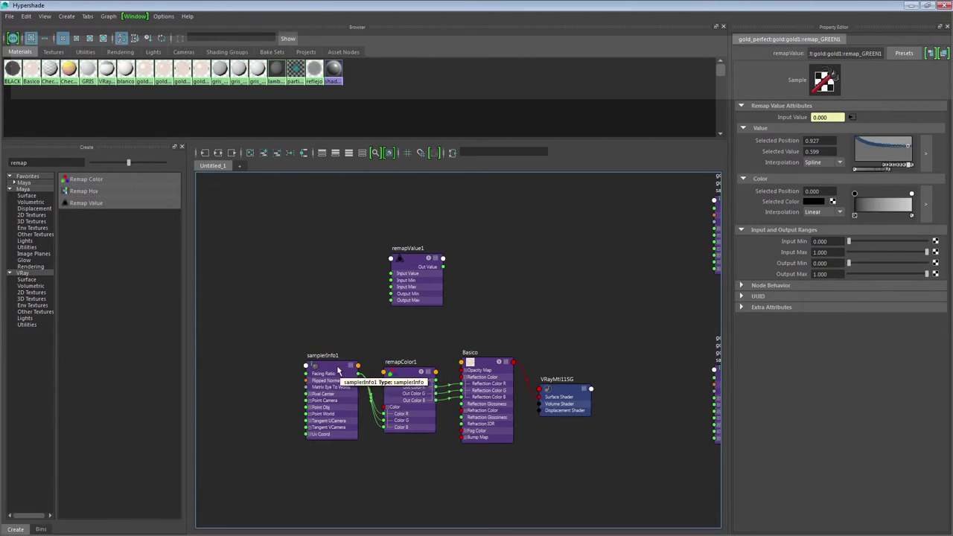
left_click_drag(352, 377, 296, 396)
Connect samplerInfo1's Facing Ratio to remapValue1's Input Value
scroll(297, 383, "up", 2)
scroll(297, 382, "up", 4)
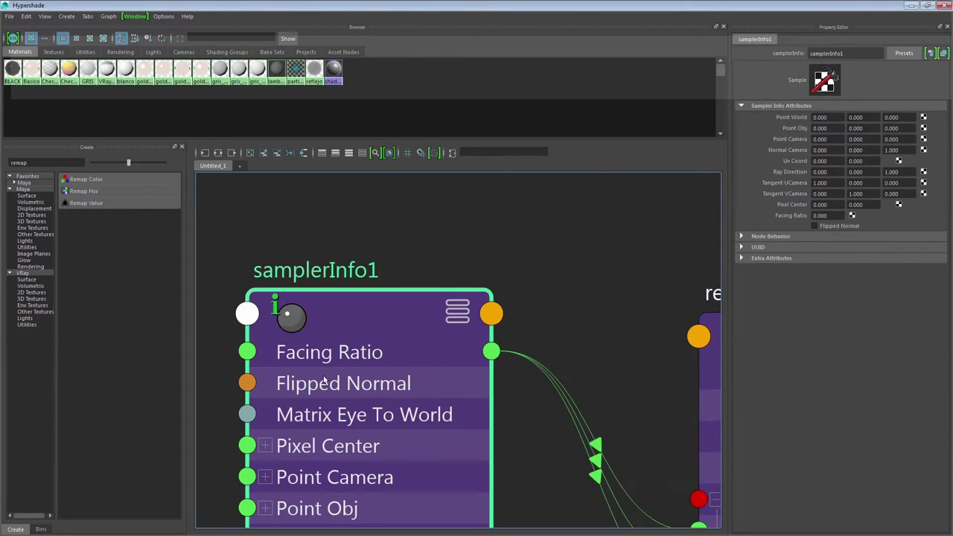
scroll(348, 357, "down", 1)
scroll(372, 313, "down", 2)
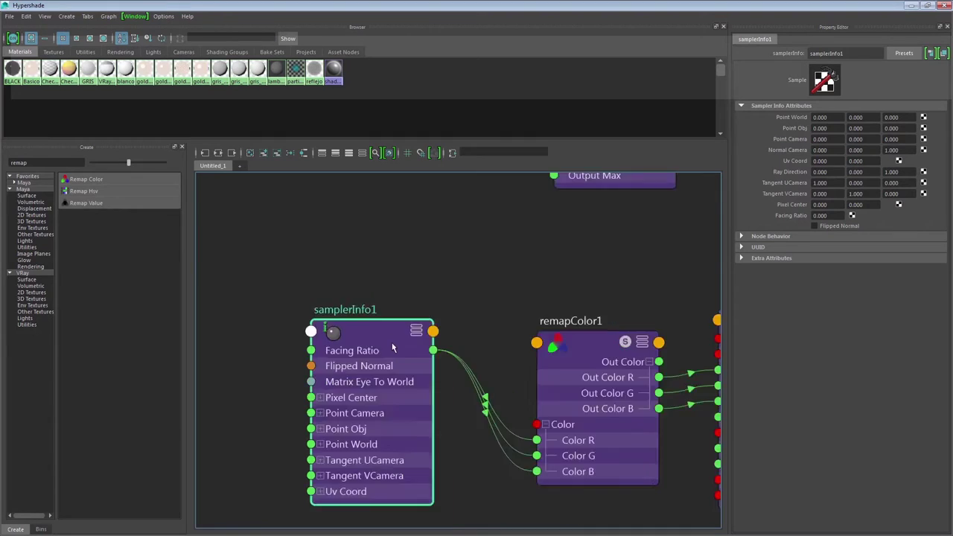
scroll(402, 339, "down", 3)
scroll(400, 350, "up", 1)
left_click_drag(407, 350, 464, 231)
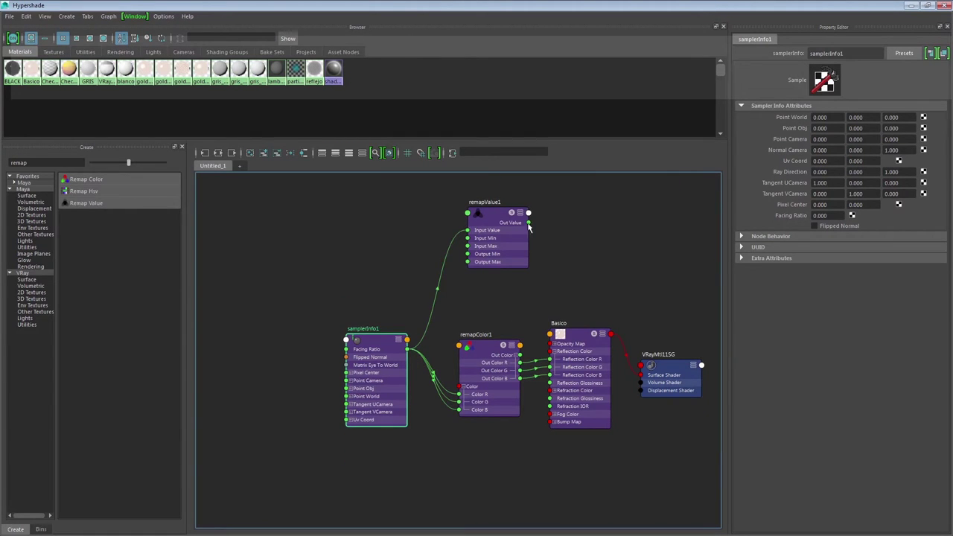
left_click(478, 201)
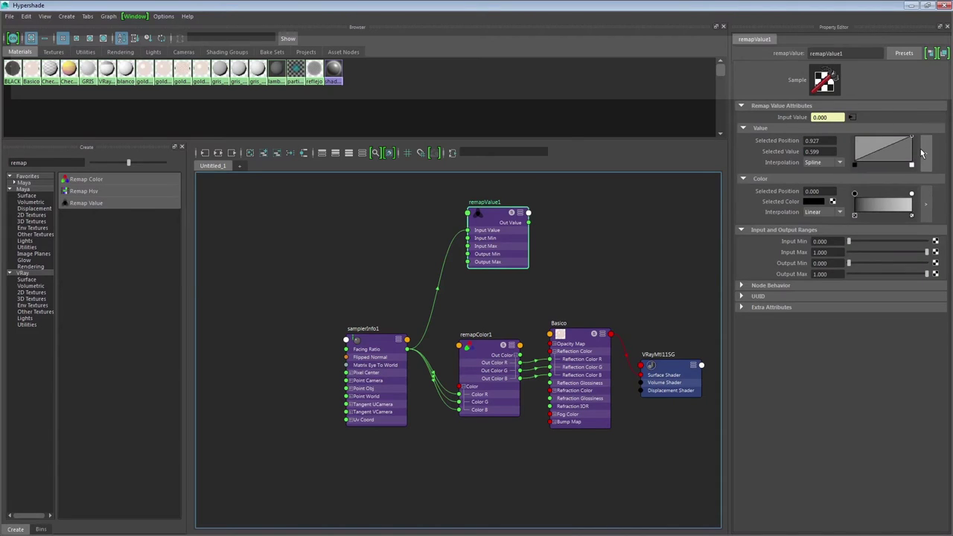
Shape remapValue1's value curve to rise sharply and invert its input range to 1–0
left_click(926, 153)
left_click(376, 204)
left_click(470, 162)
left_click_drag(470, 162, 506, 181)
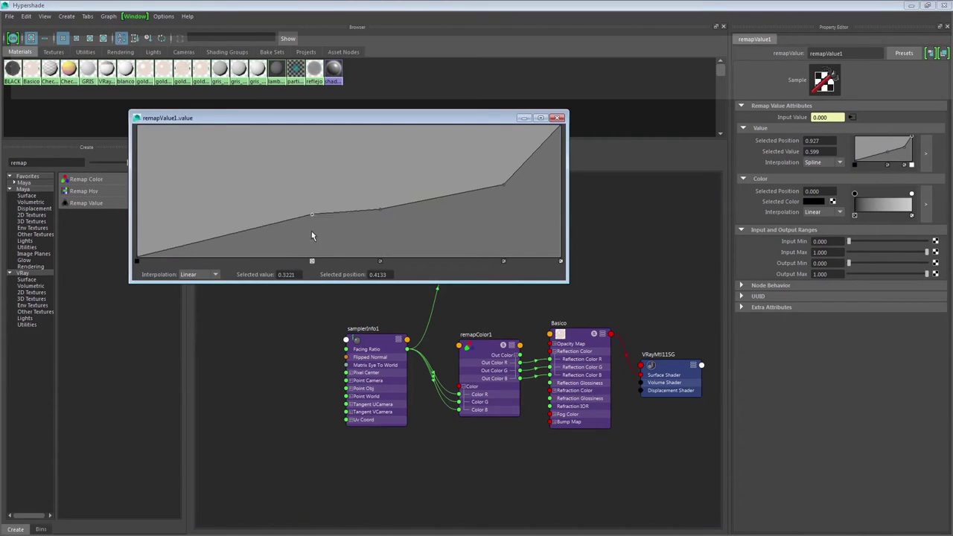
left_click_drag(315, 232, 313, 238)
left_click(556, 118)
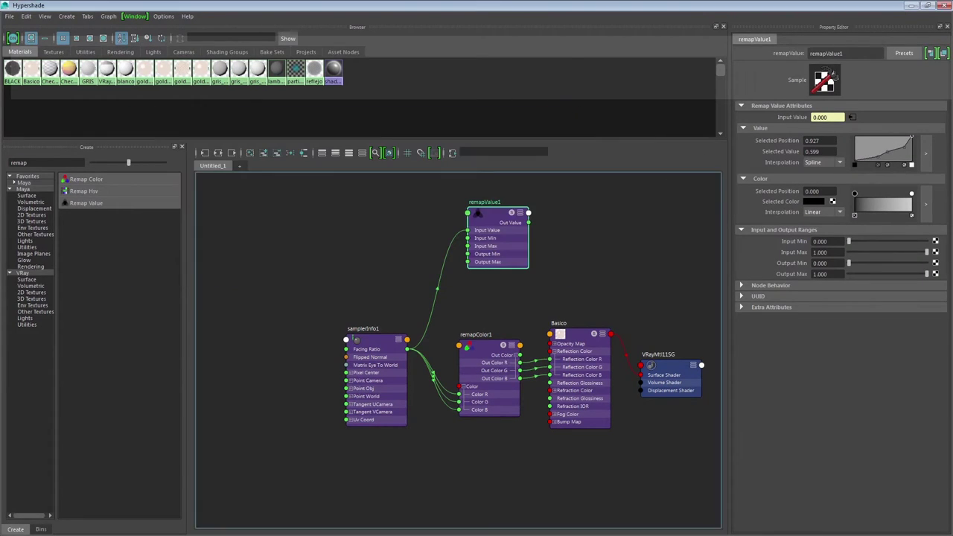
mouse_move(848, 241)
left_mouse_down()
mouse_move(951, 243)
mouse_move(809, 256)
left_mouse_up()
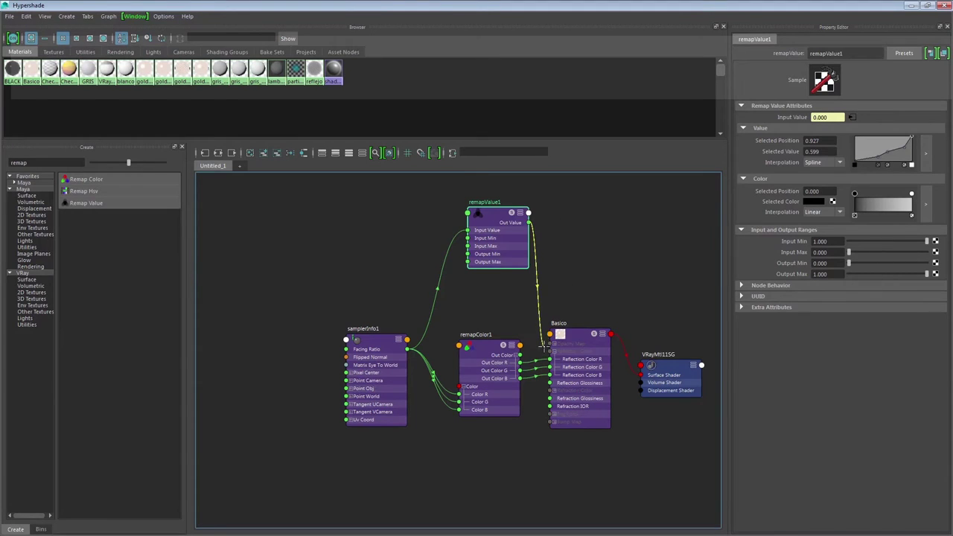
Delete the remapValue1 node after an attempted link into Basico
left_click_drag(530, 223, 535, 350)
scroll(575, 383, "up", 2)
scroll(572, 382, "up", 2)
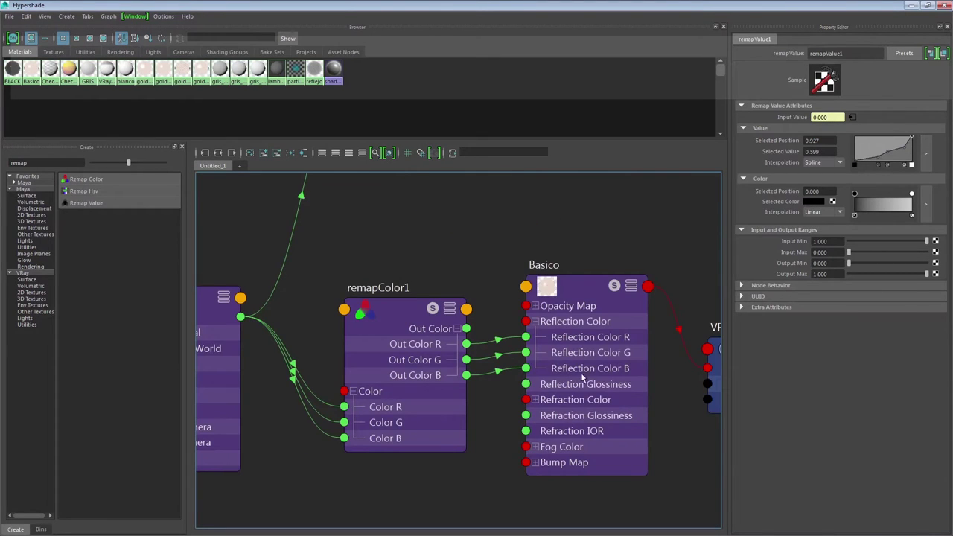
scroll(581, 373, "down", 2)
scroll(566, 350, "down", 2)
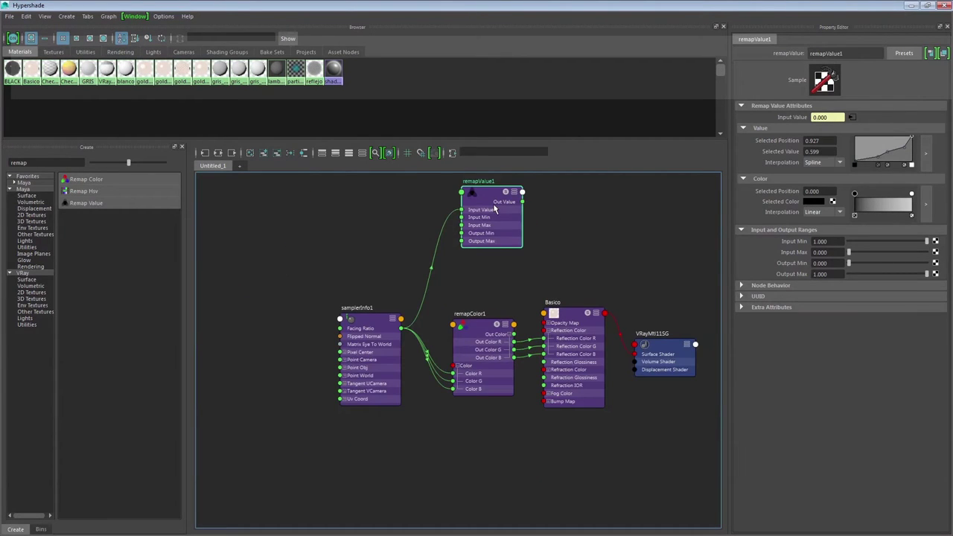
key("Delete")
Create remapColor2 above remapColor1 with input range 1 to 0.535
mouse_move(459, 312)
middle_mouse_down("alt")
mouse_move(355, 271)
mouse_move(368, 266)
middle_mouse_up("alt")
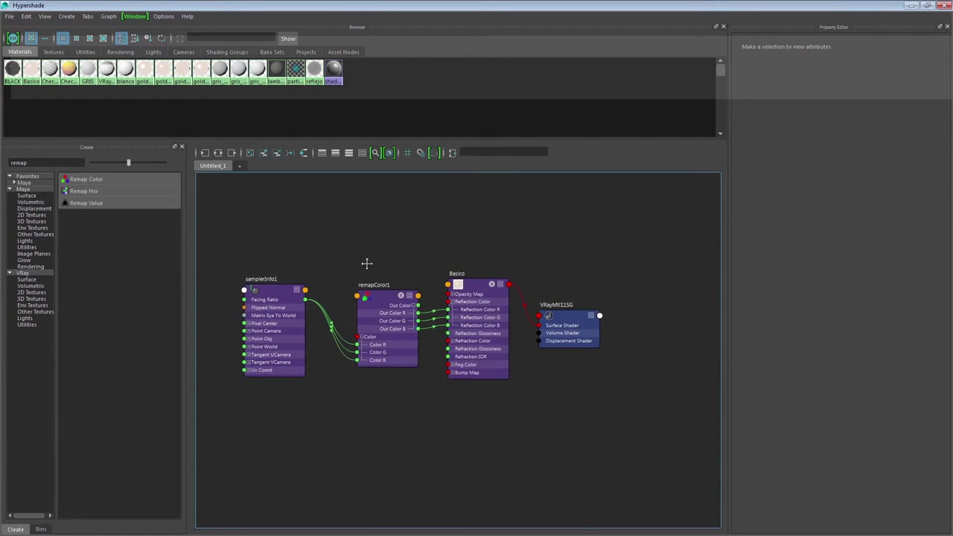
left_click(376, 300)
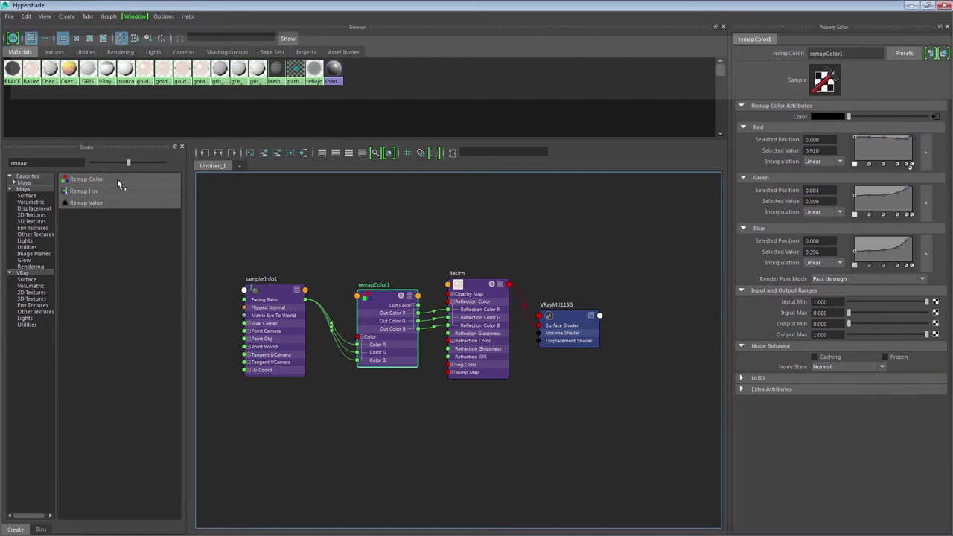
left_click(86, 180)
key("a")
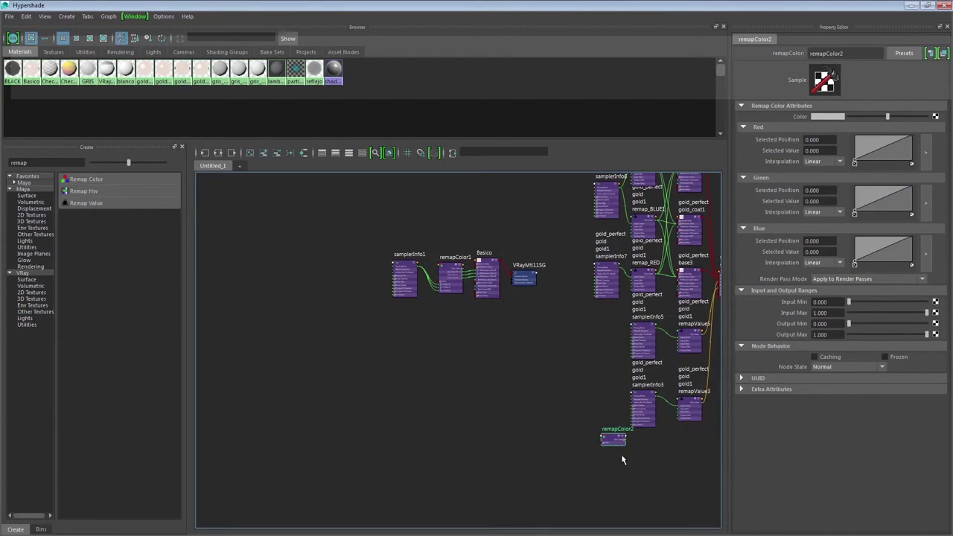
left_click_drag(618, 438, 454, 236)
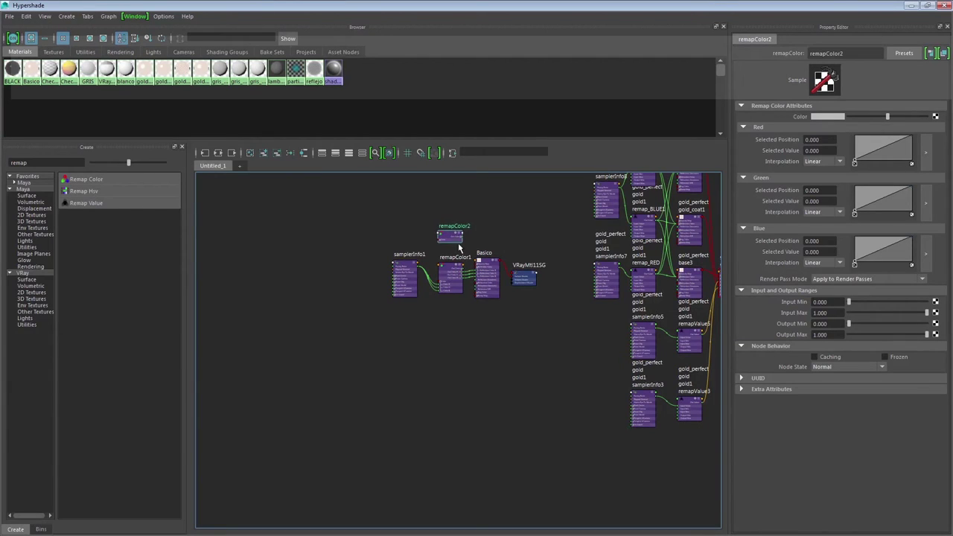
scroll(459, 247, "up", 5)
scroll(499, 276, "down", 2)
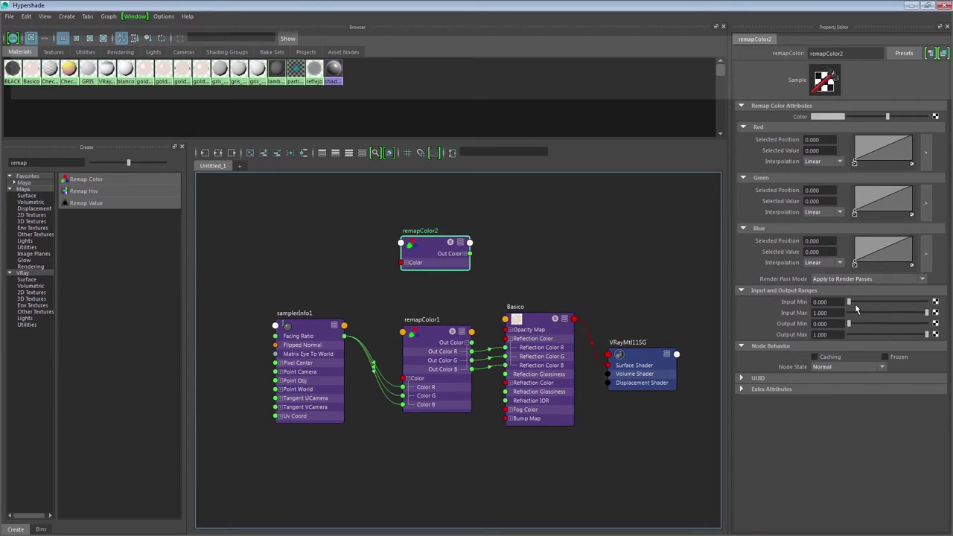
mouse_move(849, 304)
left_mouse_down()
mouse_move(927, 302)
mouse_move(886, 318)
mouse_move(837, 318)
left_mouse_up()
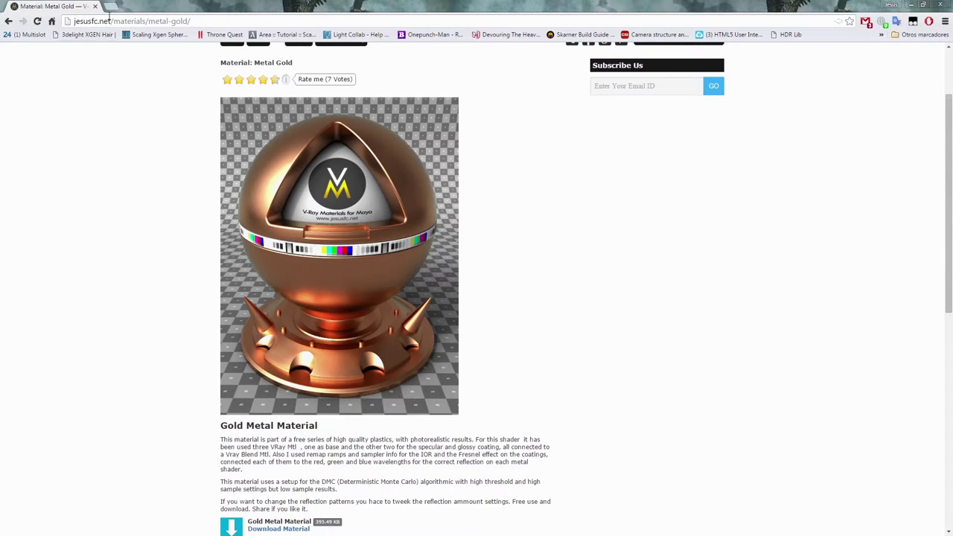
Open the refractiveindex.info aluminium metals page in a new tab
left_click(109, 8)
type("re")
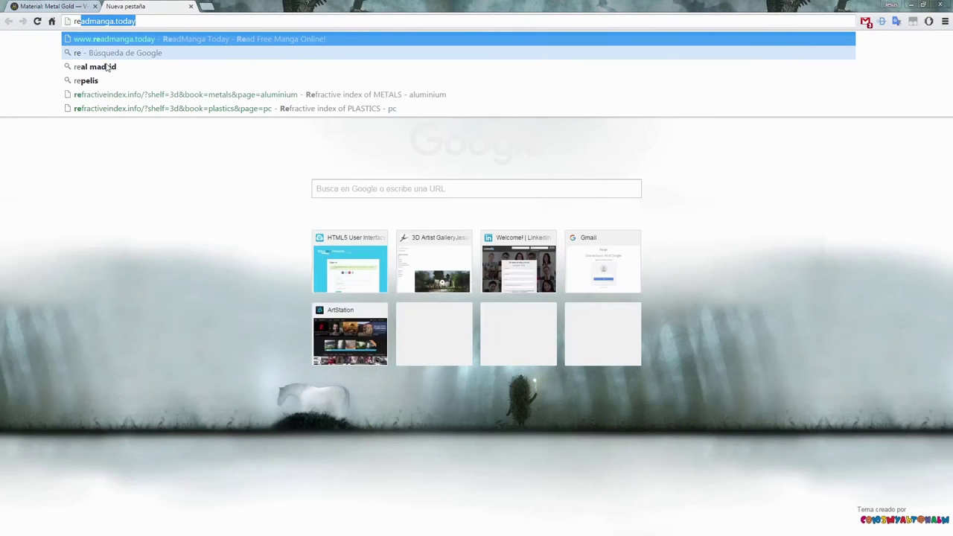
left_click(116, 96)
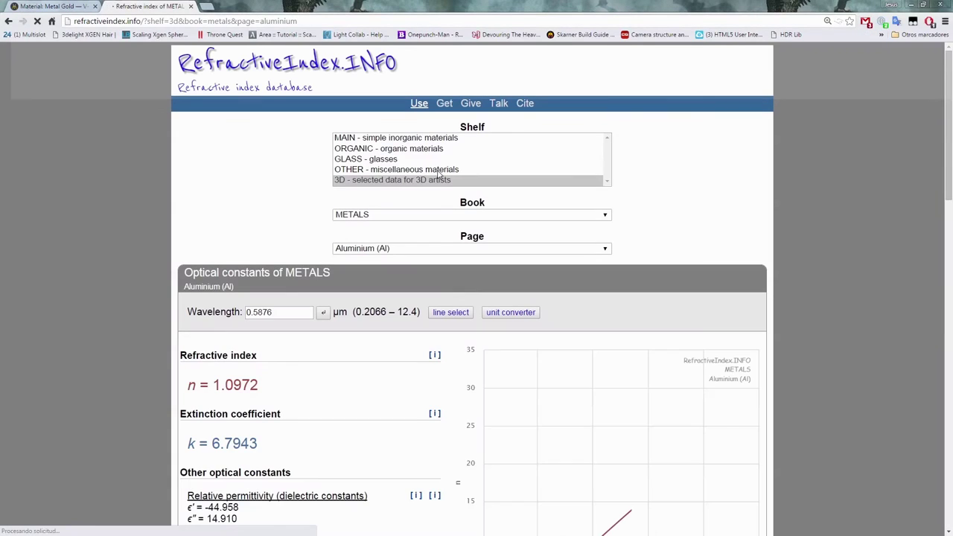
scroll(297, 226, "down", 5)
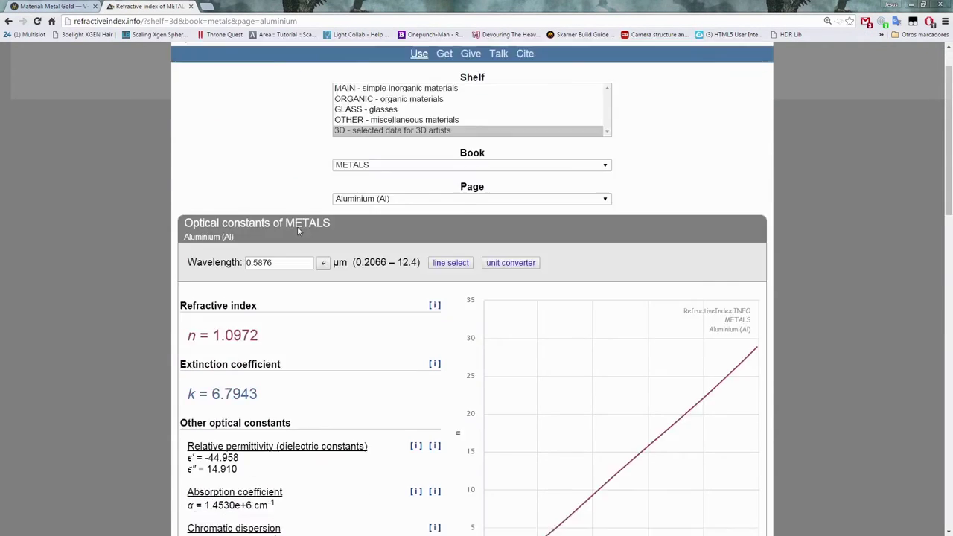
scroll(343, 244, "down", 3)
scroll(355, 256, "down", 3)
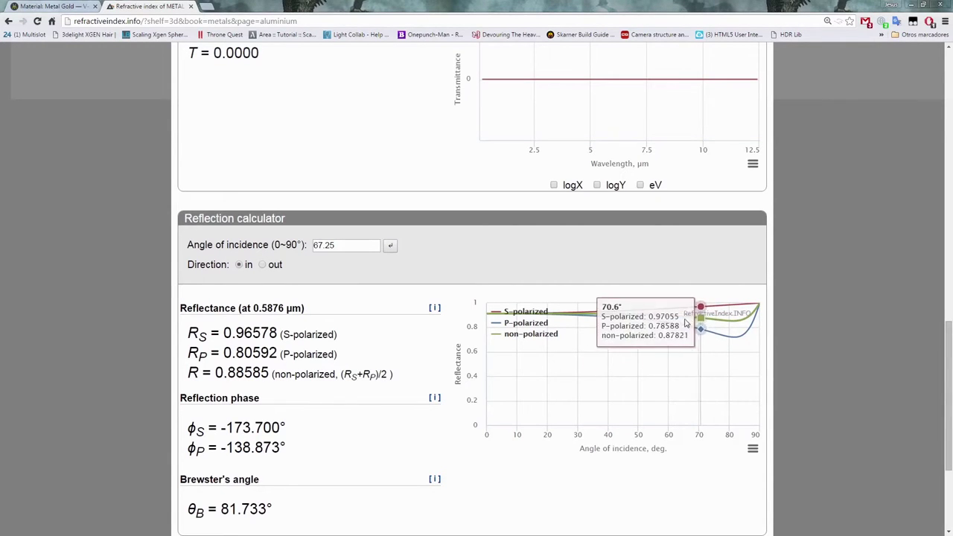
Set the angle of incidence to 0 to read reflectance R = 0.91320
scroll(661, 328, "down", 1)
scroll(660, 330, "up", 4)
scroll(659, 330, "down", 4)
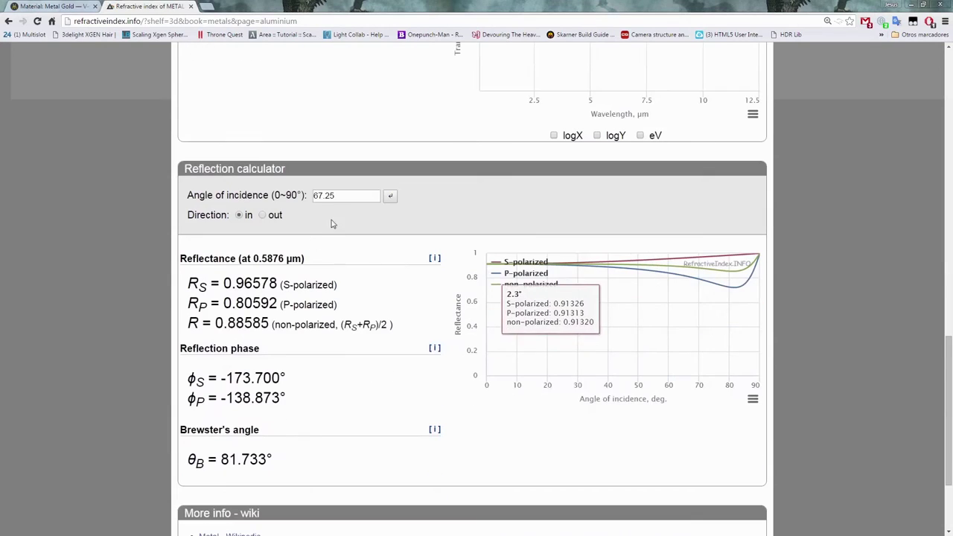
left_click_drag(357, 195, 265, 192)
type("0")
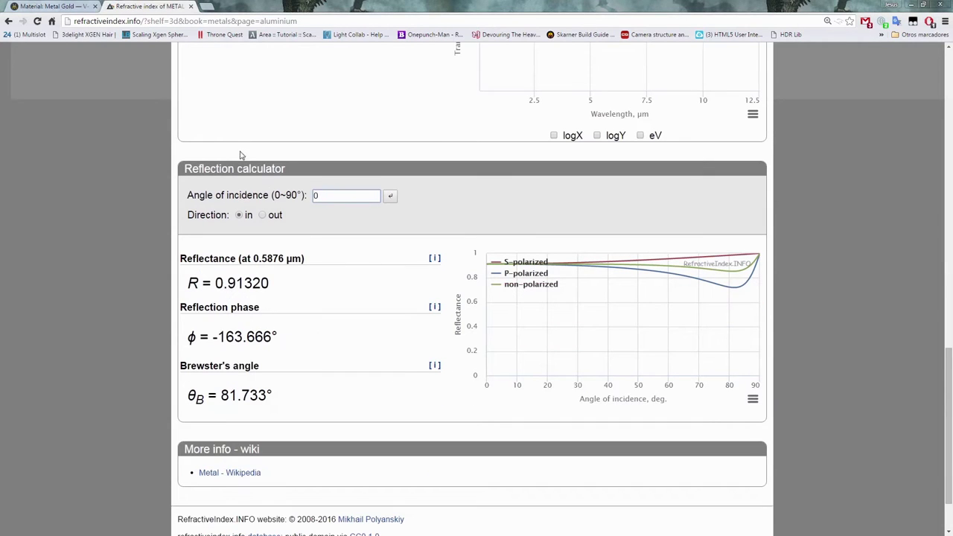
Read aluminium's n and k values, then return to Maya's Hypershade
scroll(398, 267, "up", 4)
scroll(398, 266, "up", 6)
scroll(387, 267, "up", 4)
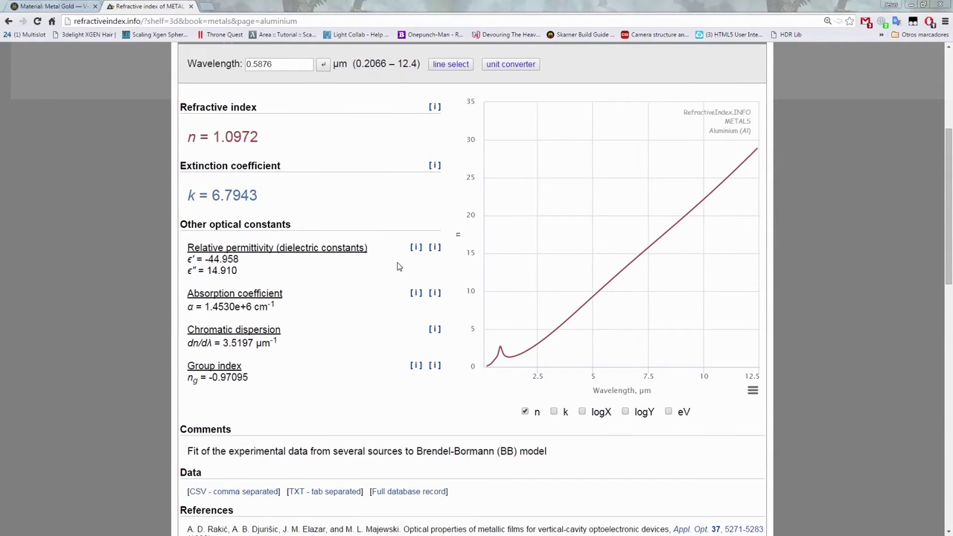
key("alt+Tab")
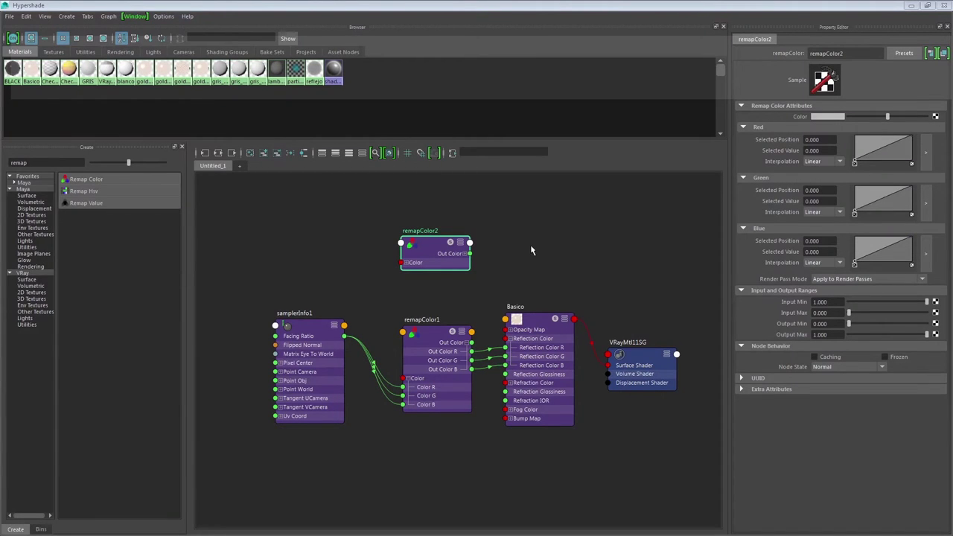
scroll(530, 250, "down", 3)
middle_click_drag(506, 249, 286, 304)
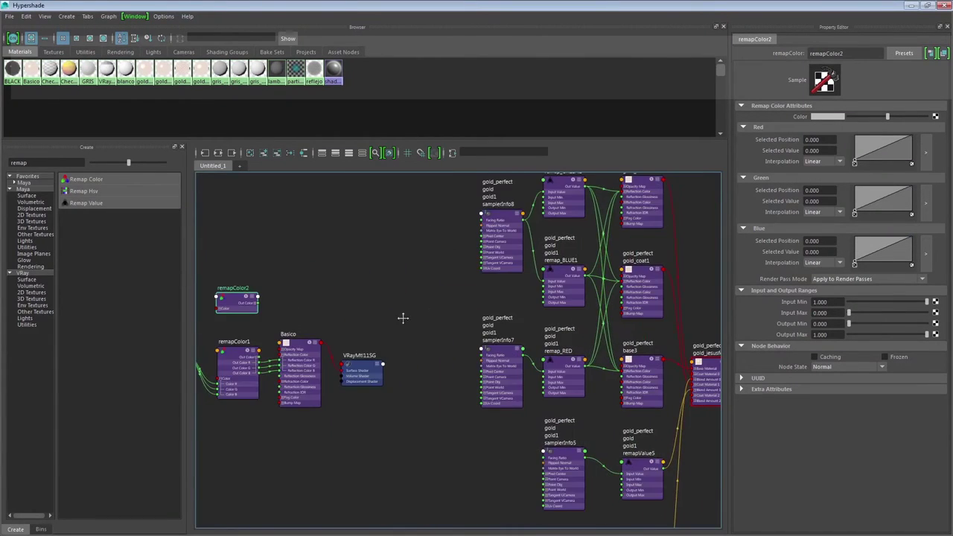
middle_click_drag(402, 317, 325, 367)
left_click(495, 228)
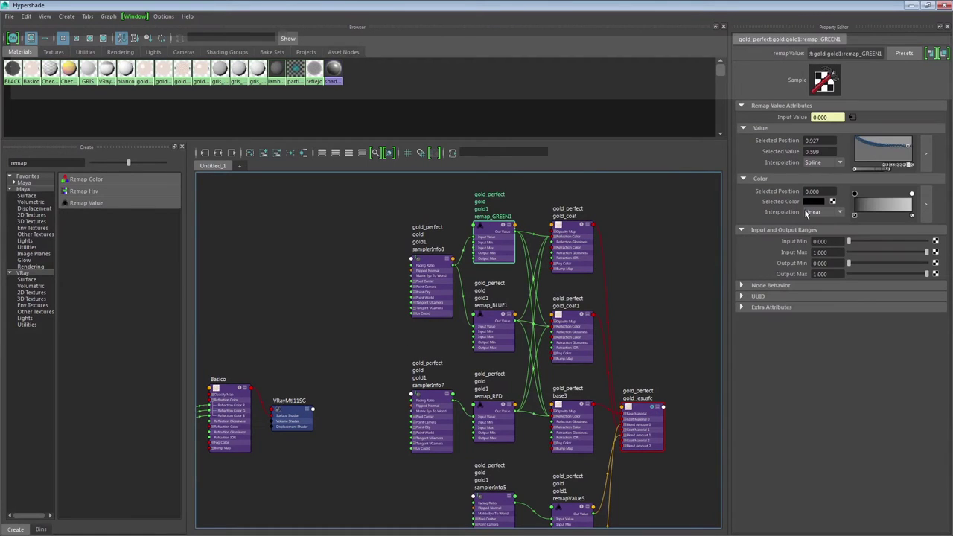
left_click(926, 154)
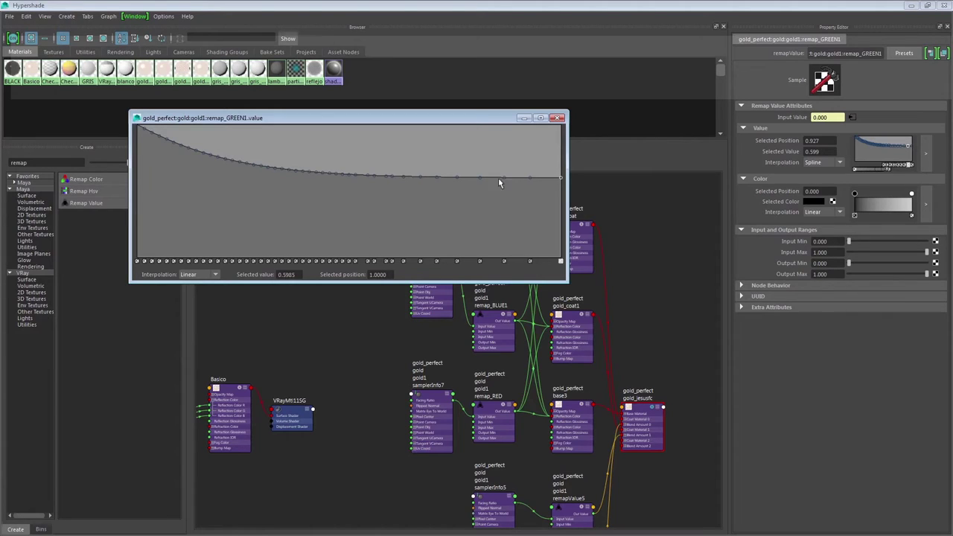
left_click(557, 117)
middle_click_drag(274, 271, 442, 260, "alt")
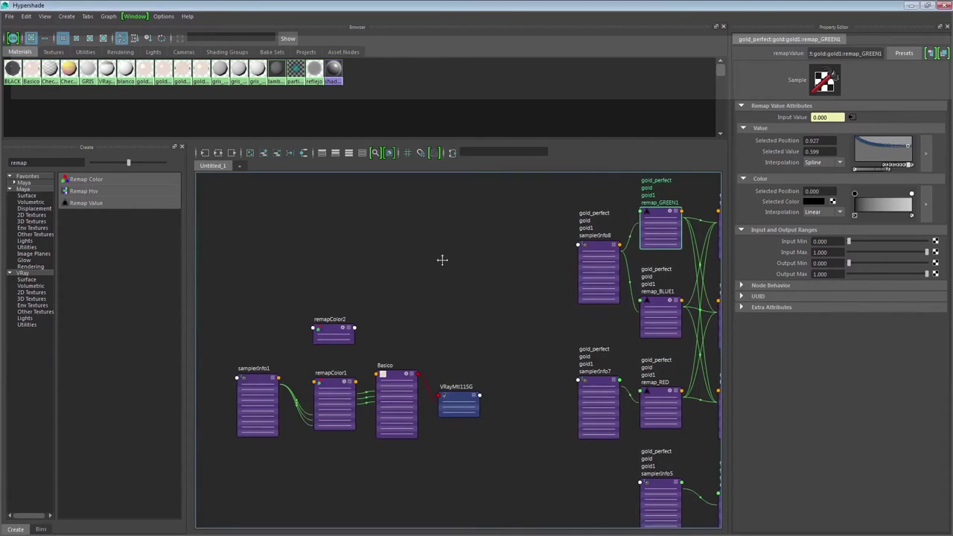
scroll(378, 330, "up", 1)
scroll(438, 253, "up", 3)
scroll(408, 347, "up", 2)
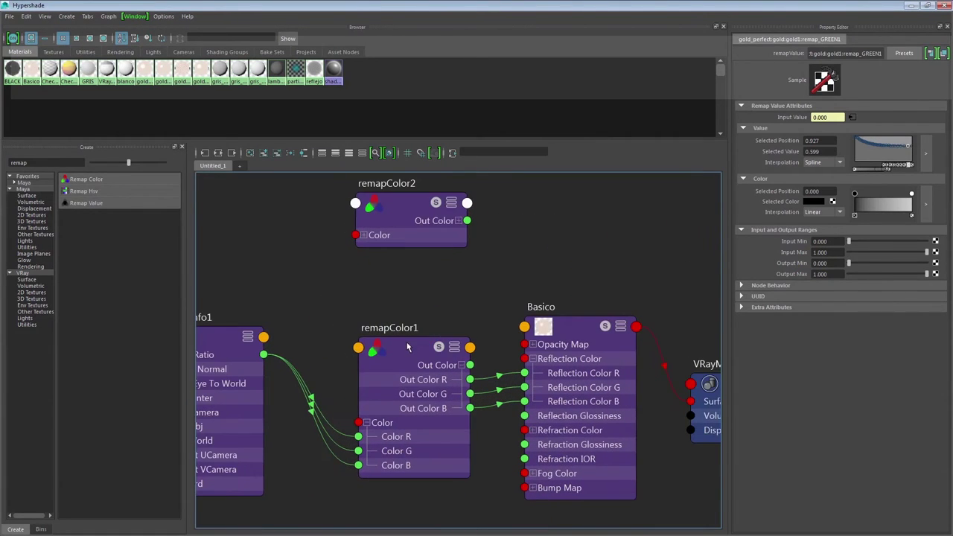
left_click(407, 347)
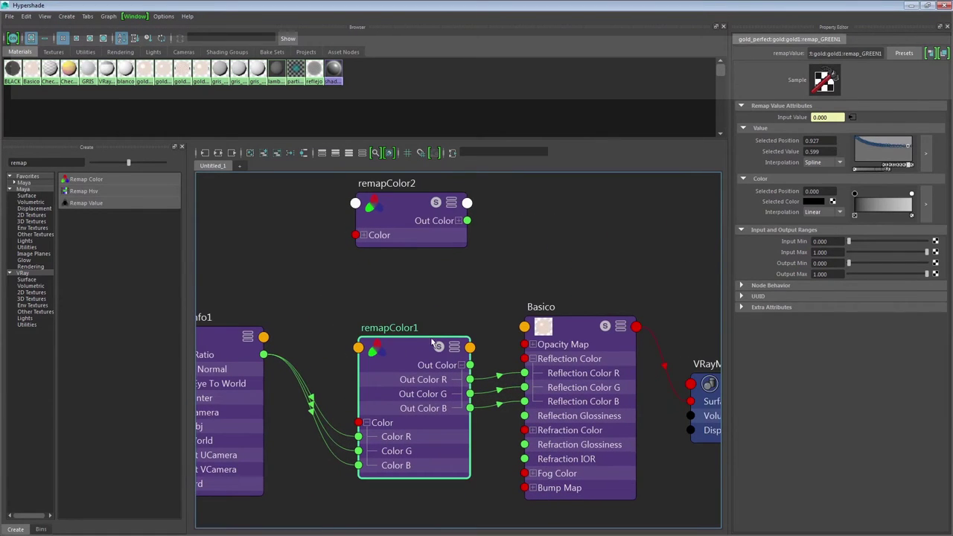
left_click(926, 152)
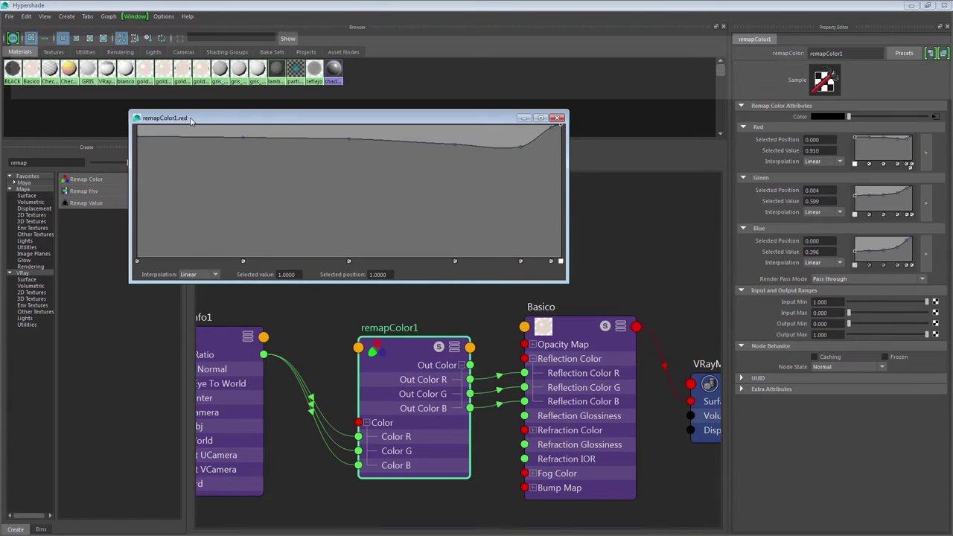
left_click(926, 202)
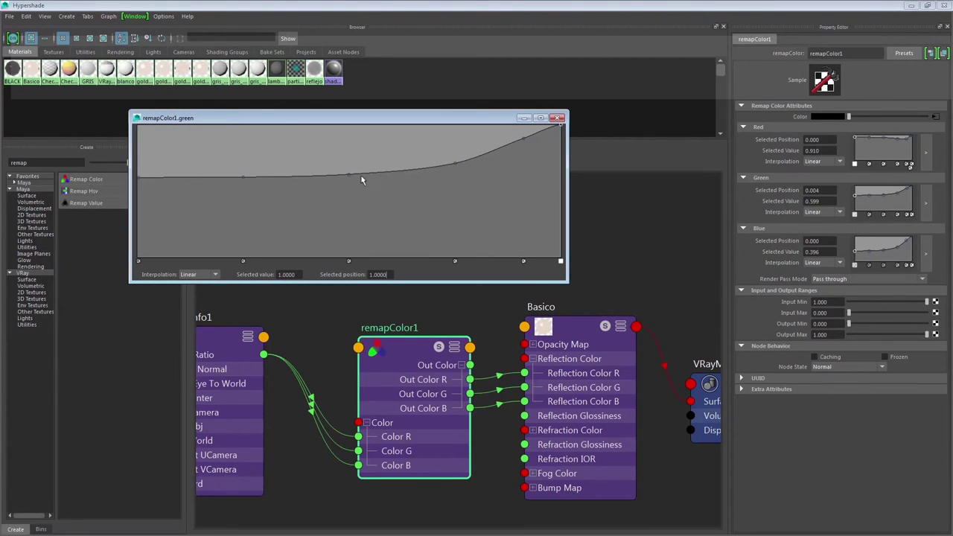
left_click(927, 253)
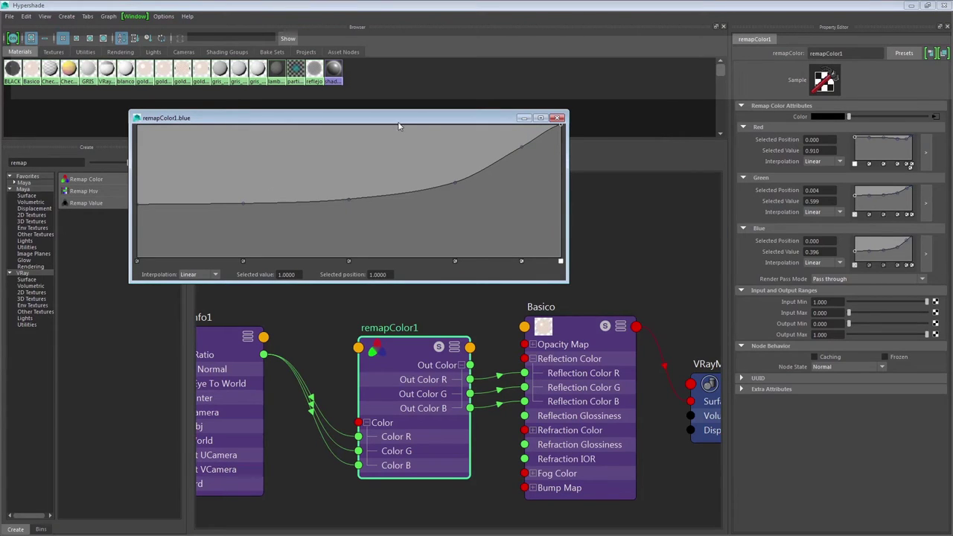
left_click(557, 118)
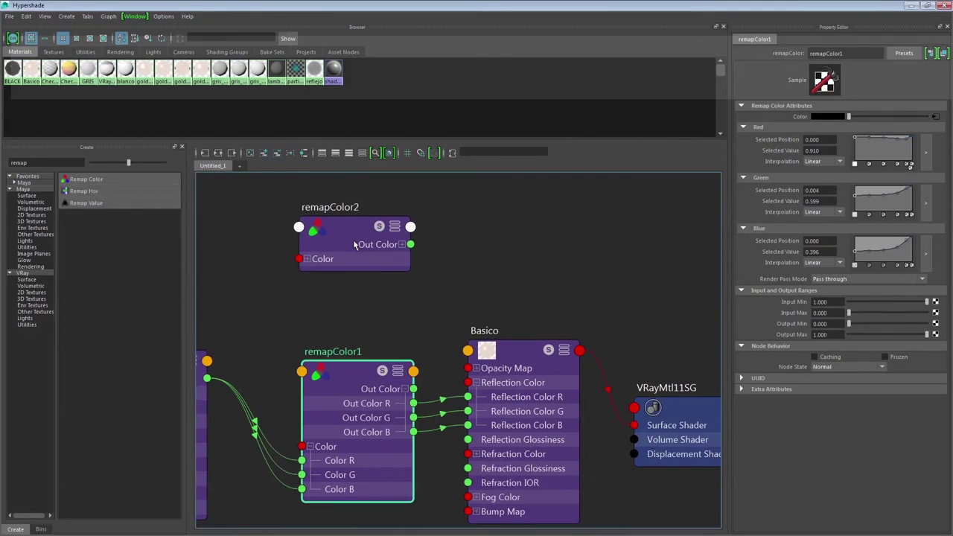
left_click(357, 245)
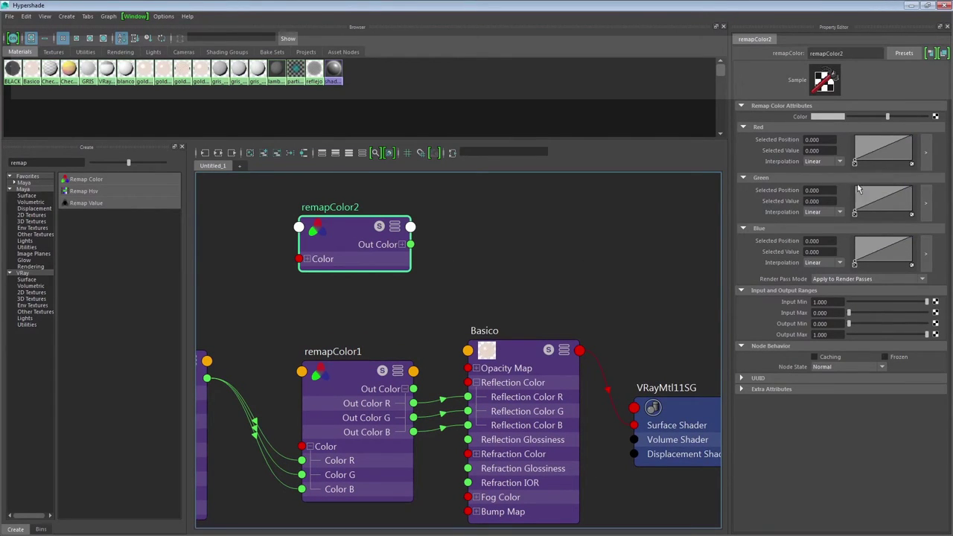
left_click(335, 409)
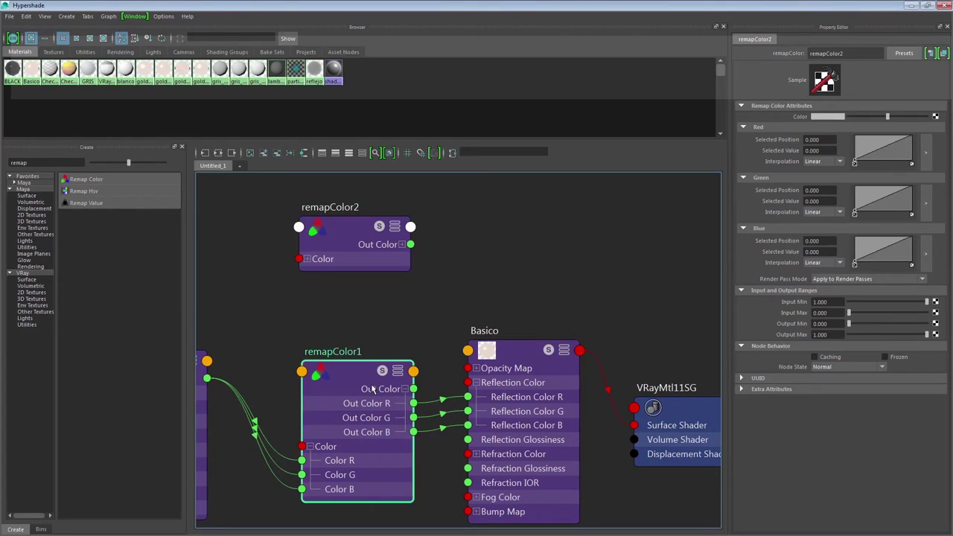
left_click(927, 153)
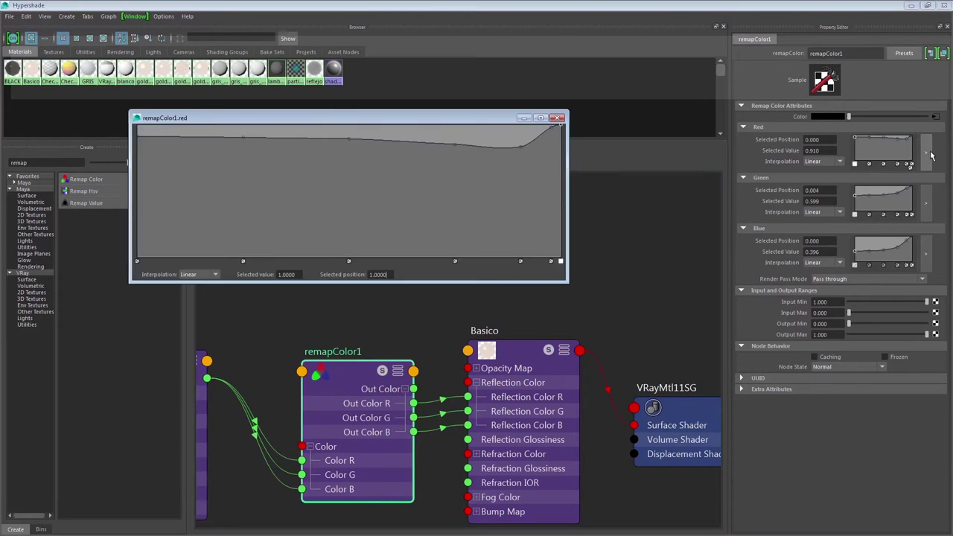
left_click(137, 138)
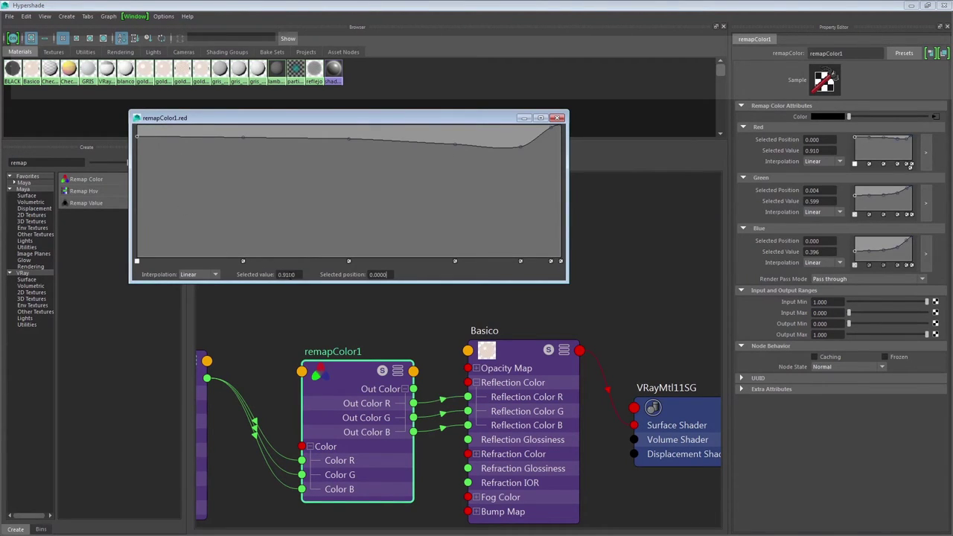
left_click_drag(295, 274, 286, 274)
left_click(365, 224)
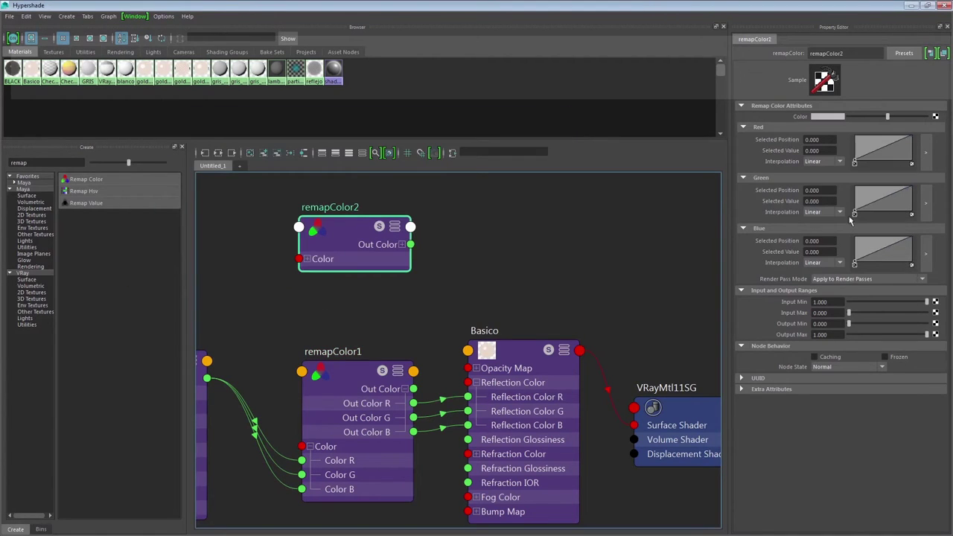
Make remapColor2's red curve Spline with its start point value 0.91
left_click(926, 151)
left_click(201, 274)
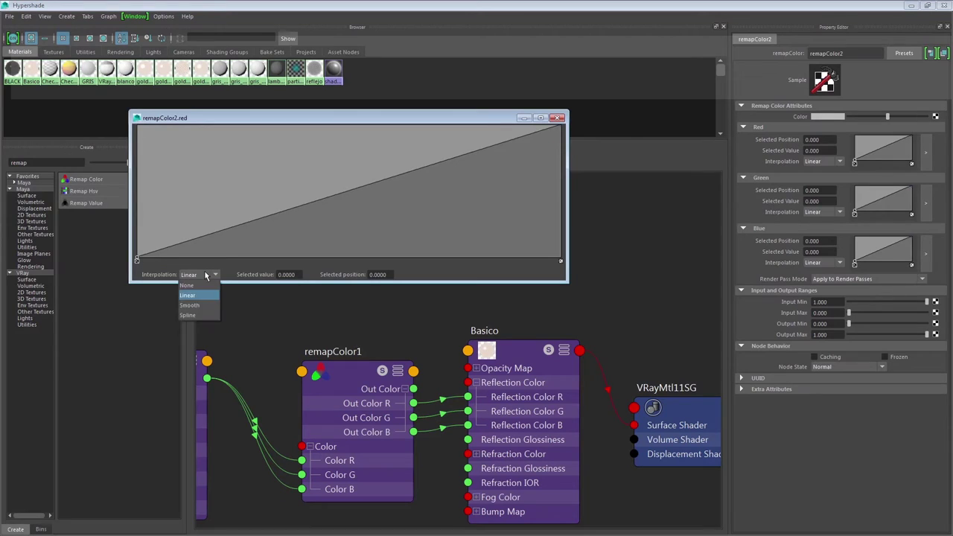
left_click(199, 318)
left_click(286, 274)
type("0.9100")
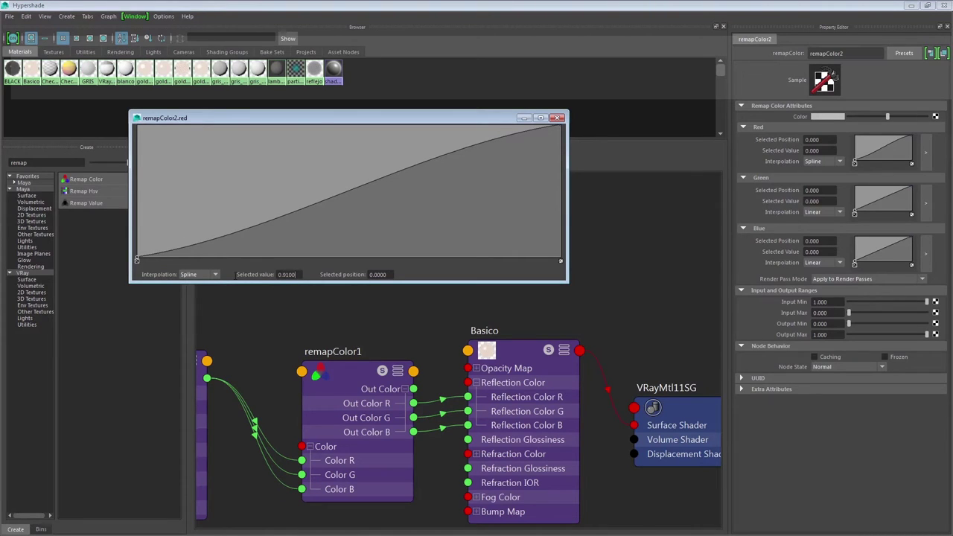
key("Return")
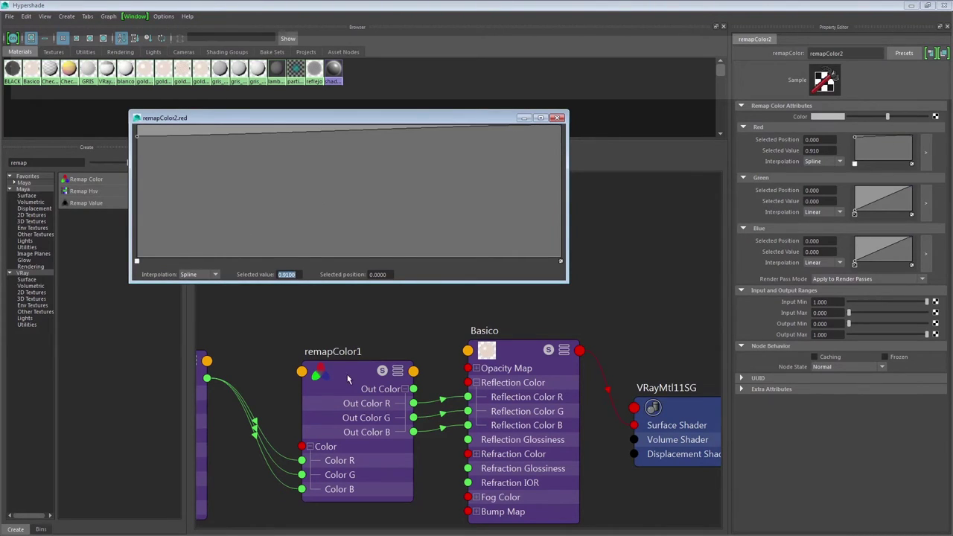
Check remapColor1's red curve point at 0.25, value 0.9010
left_click(347, 380)
left_click(926, 152)
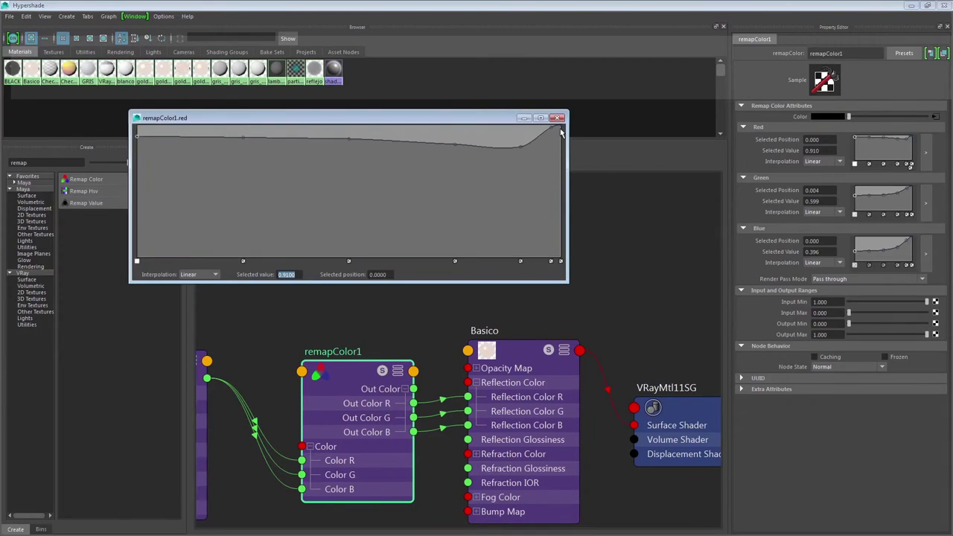
left_click(242, 138)
double_click(287, 274)
left_click(595, 274)
Add a red curve point to remapColor2 at position 0.25 with value 0.9010
left_click(349, 255)
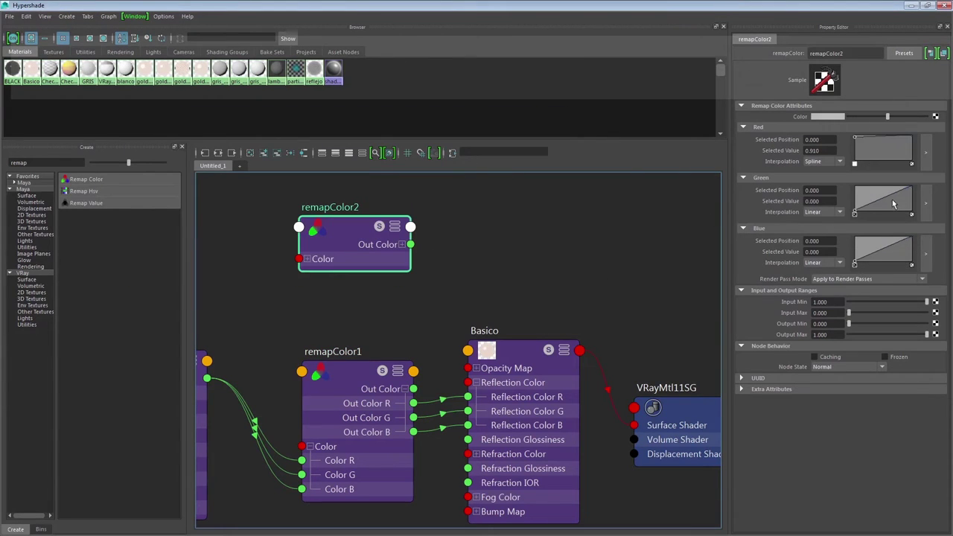
left_click(926, 153)
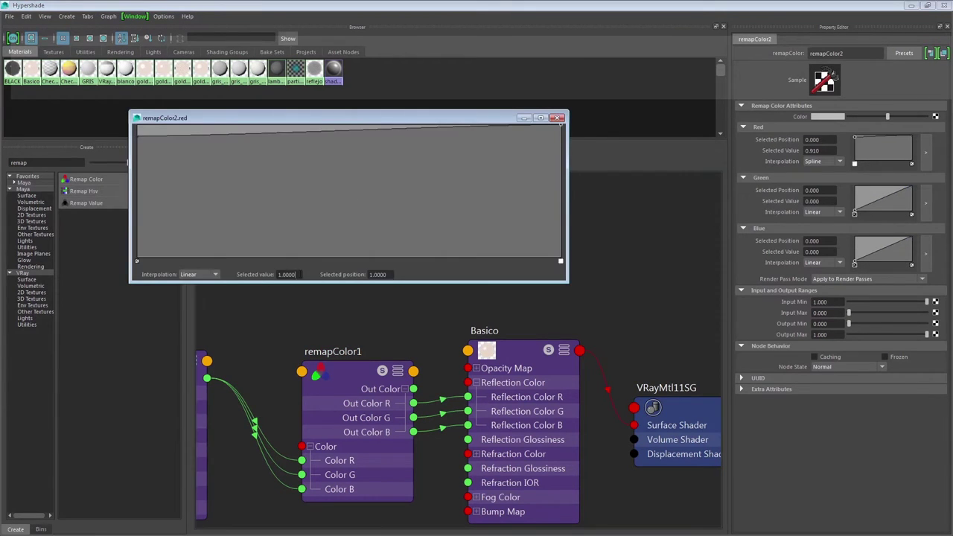
double_click(295, 274)
left_click(239, 132)
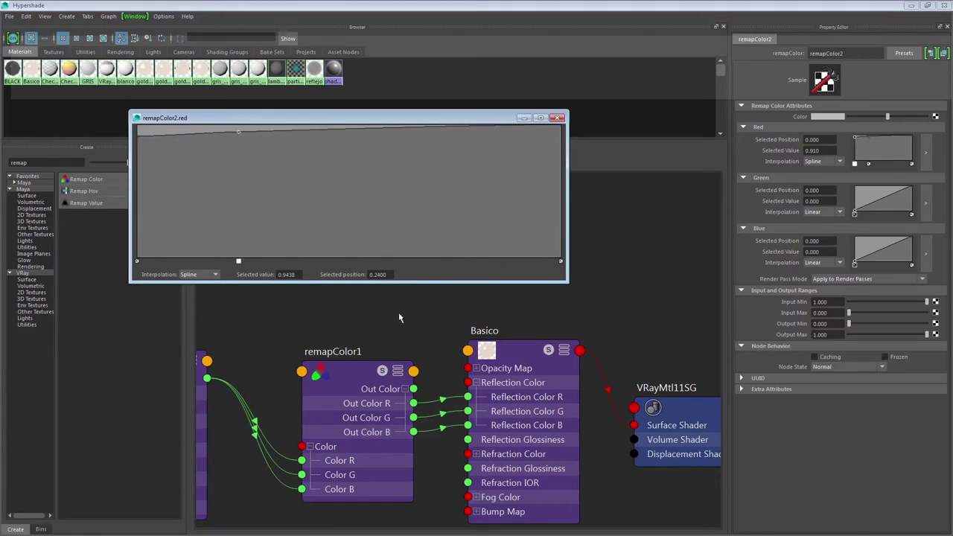
left_click_drag(393, 275, 337, 280)
type("0.25")
key("Return")
left_click(286, 274)
type("0.9010")
key("Return")
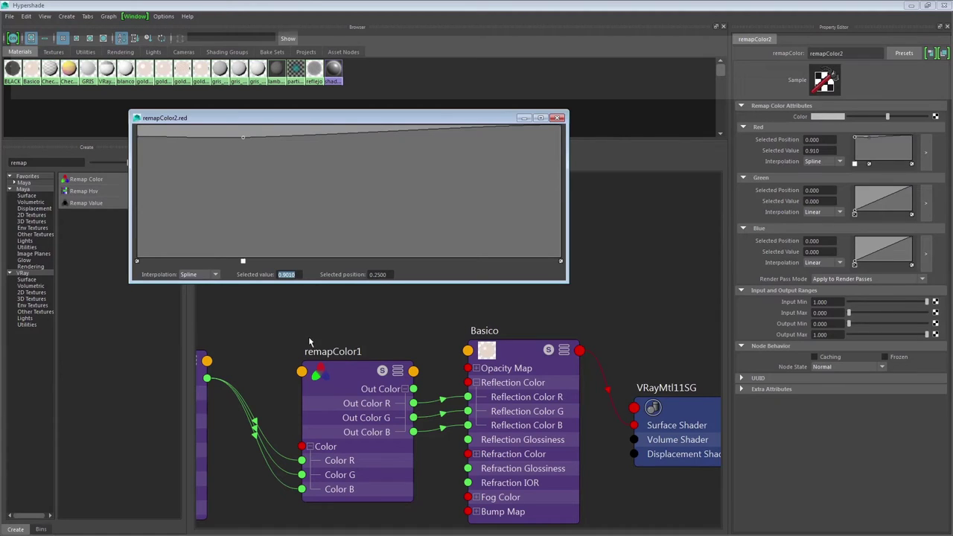
Add a remapColor2 red curve point at position 0.5, lowering its value to 0.8914
left_click(344, 369)
left_click(925, 153)
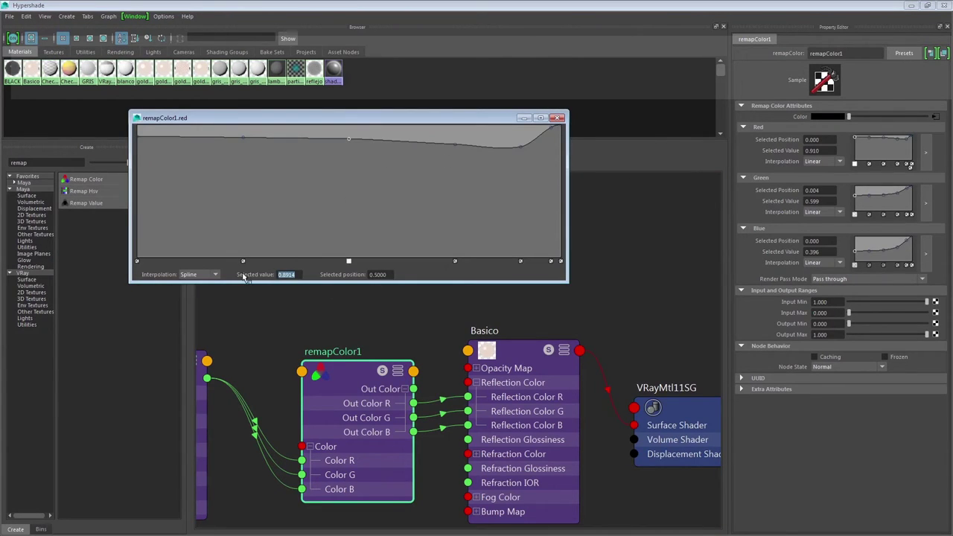
left_click(384, 311)
left_click(374, 240)
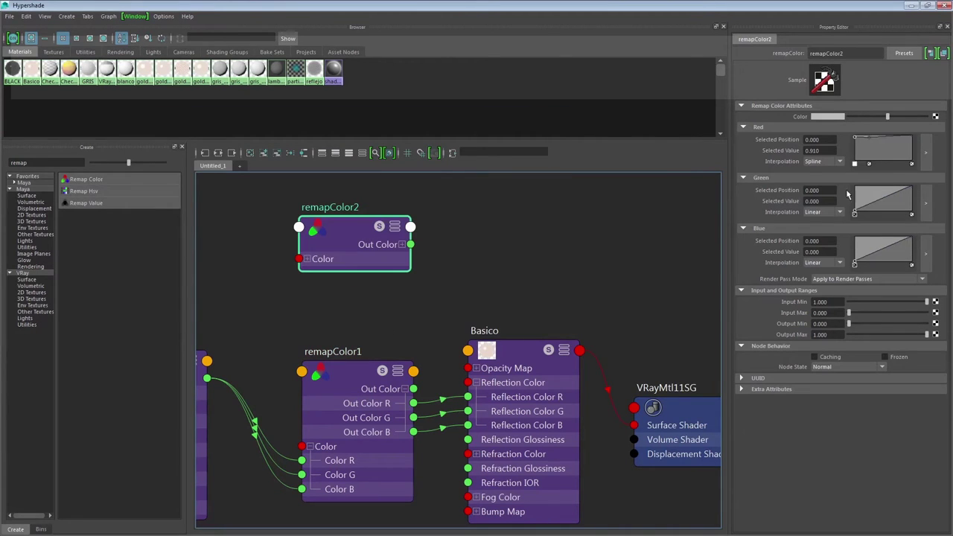
left_click(926, 153)
left_click(337, 136)
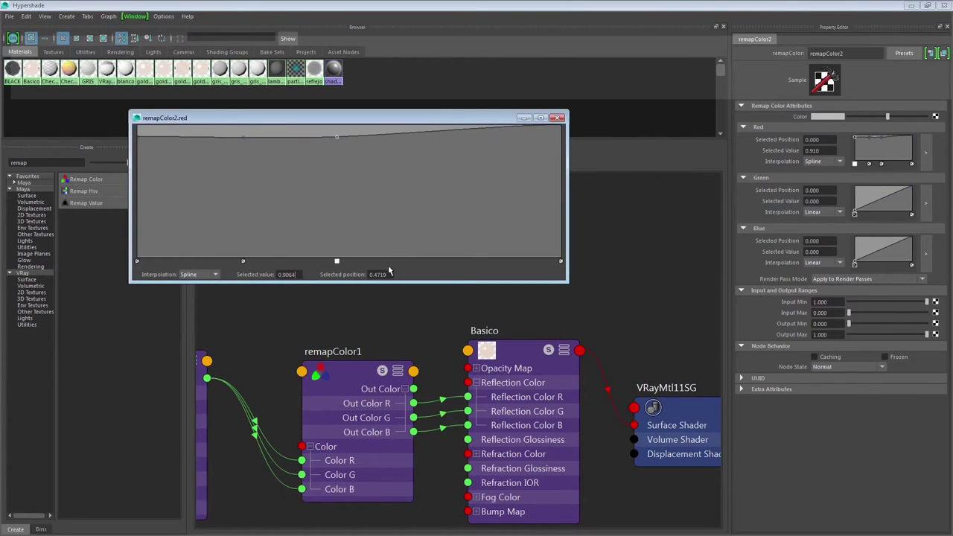
left_click_drag(386, 274, 327, 275)
type("0.5")
key("Return")
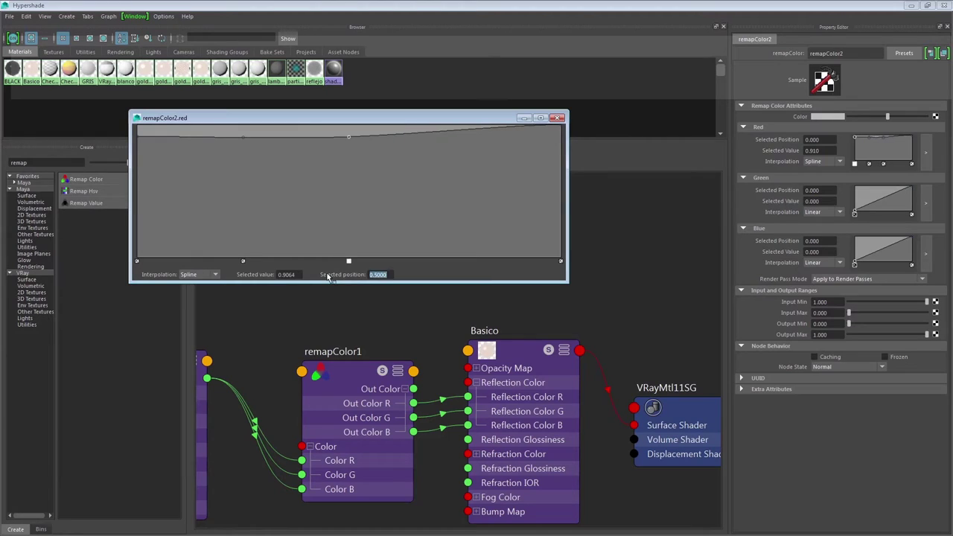
key("shift+Tab")
type("-=0.015")
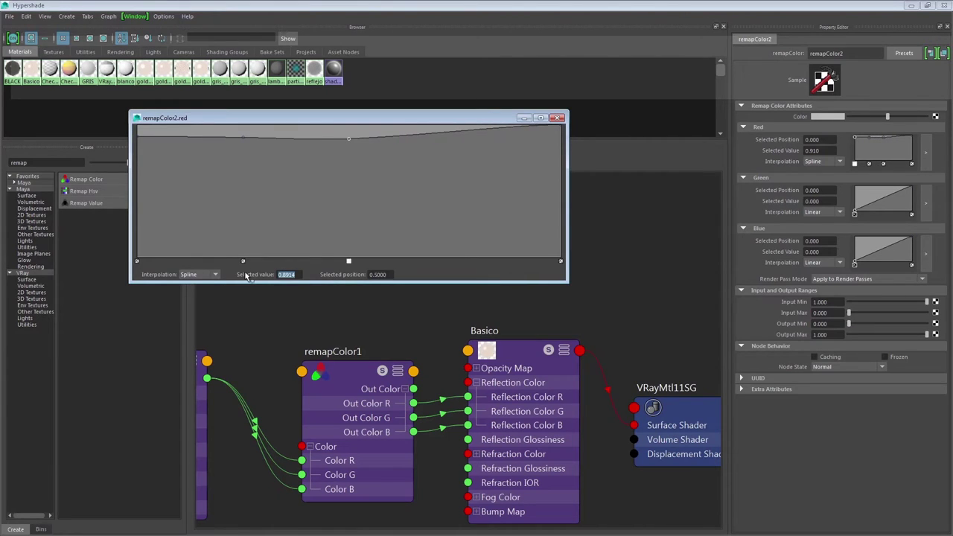
key("Return")
Check remapColor1's red curve key at position 0.75, value 0.8498
left_click(350, 313)
left_click(348, 363)
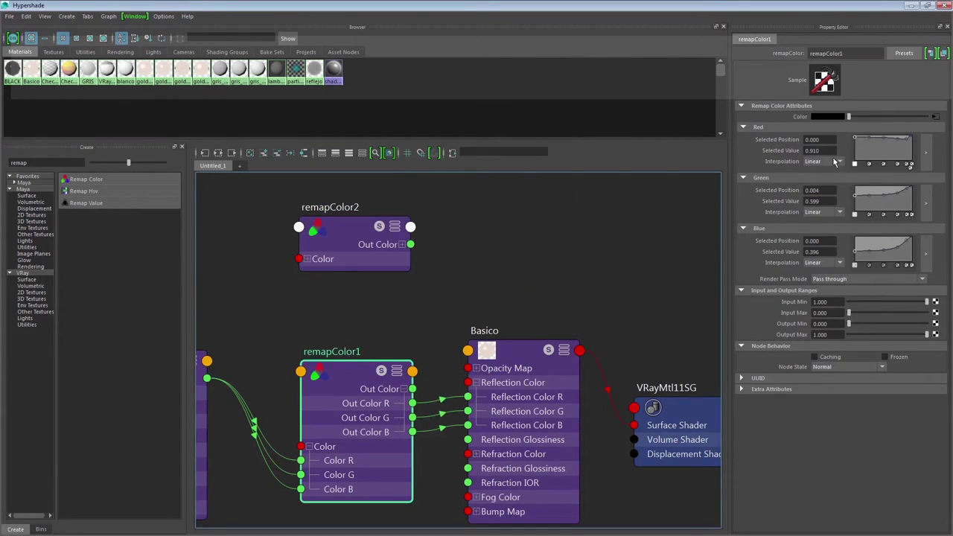
left_click(925, 149)
left_click(455, 146)
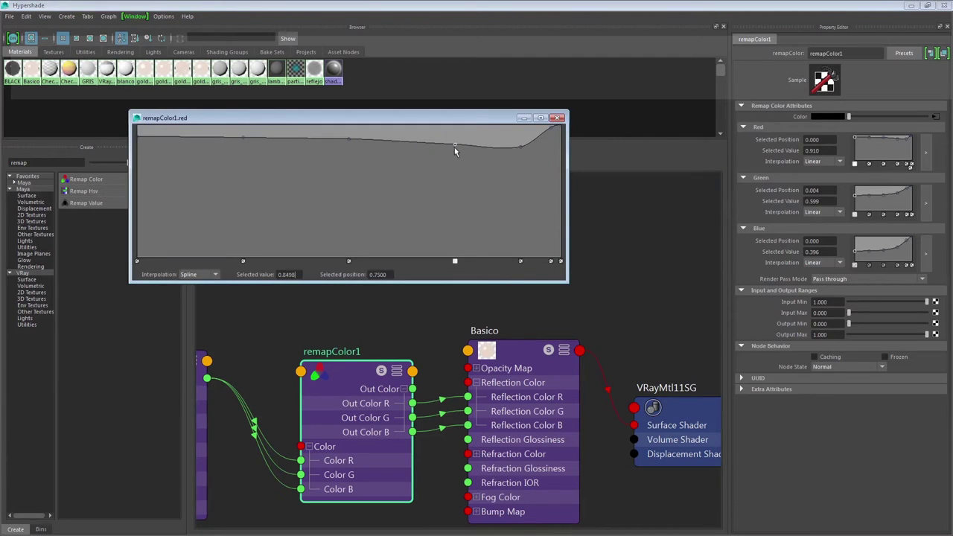
double_click(295, 274)
key("ctrl+d")
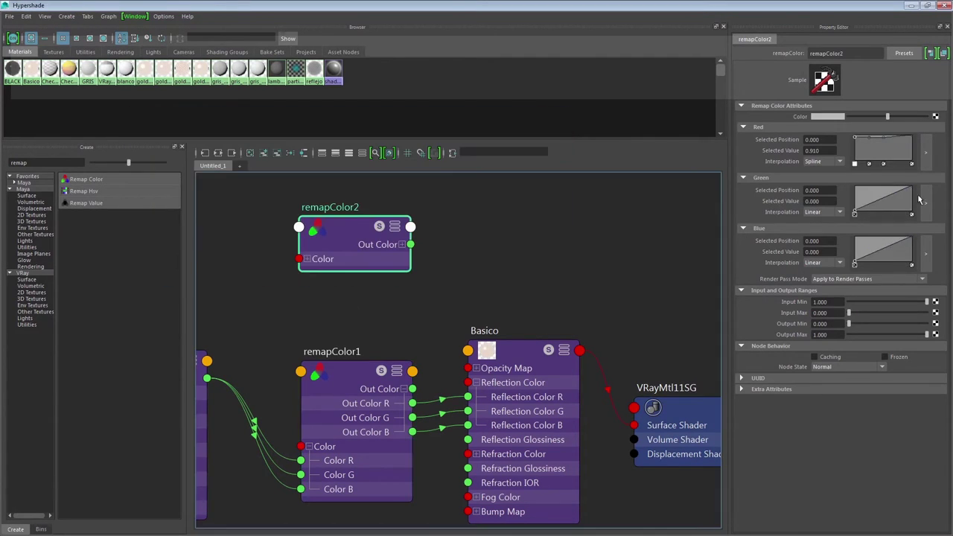
Add a remapColor2 red curve key at position 0.75 with value 0.8498
left_click(925, 149)
left_click(445, 135)
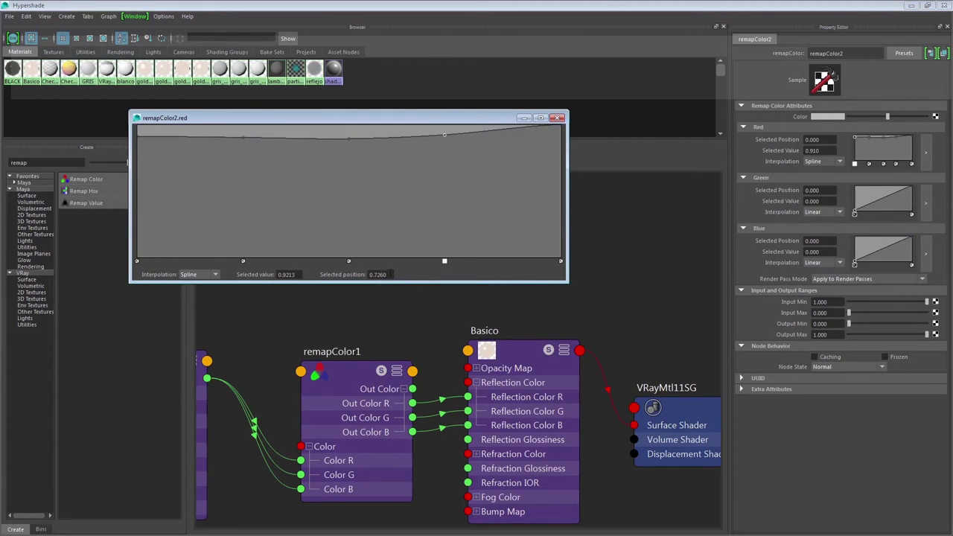
double_click(380, 274)
type("0.75")
key("Return")
double_click(286, 274)
type("0.8498")
key("Return")
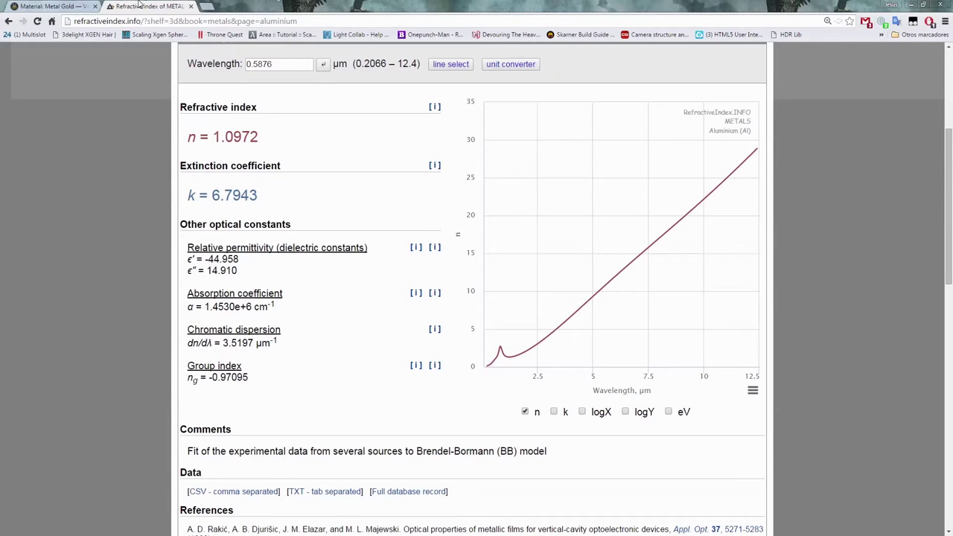
On the Metal Gold tab, trim the address to load jesusfc.net/materials/
left_click(90, 6)
scroll(242, 67, "up", 2)
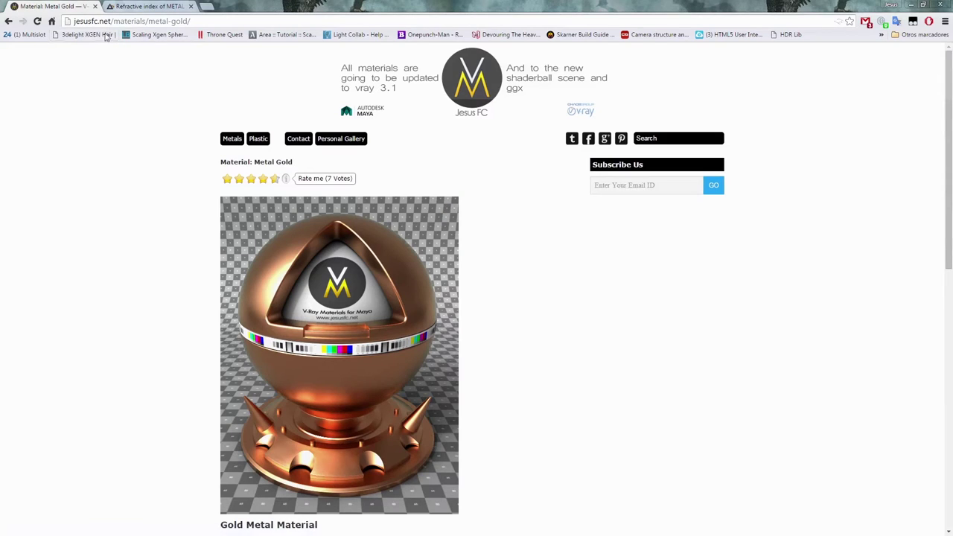
left_click_drag(146, 21, 69, 21)
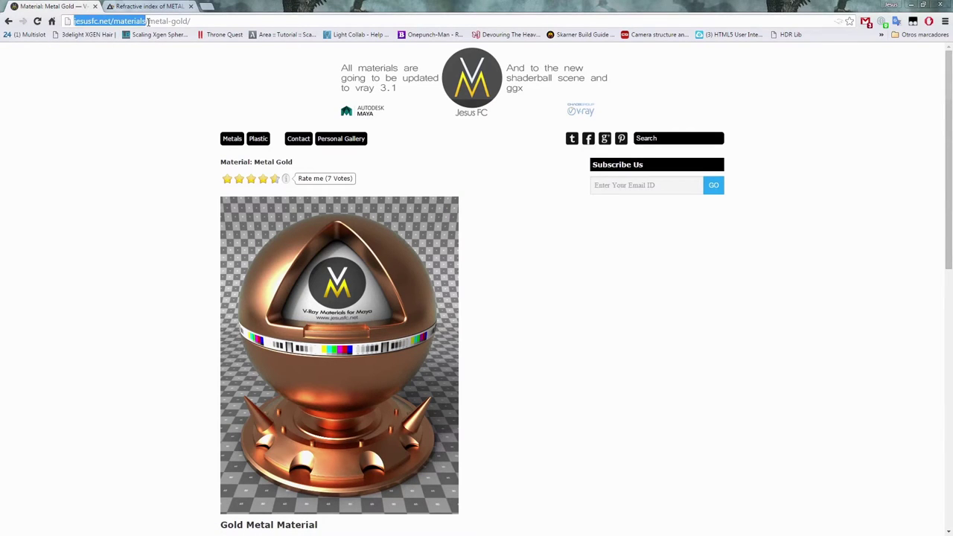
left_click_drag(149, 22, 250, 22)
key("BackSpace")
key("Return")
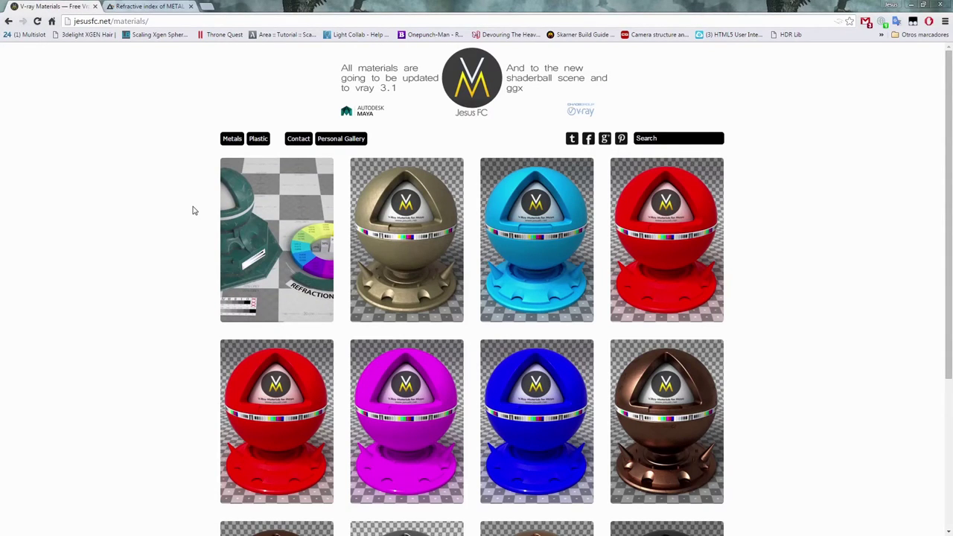
Browse the materials gallery, reopen the Metal Gold page, then return to Maya
scroll(193, 211, "down", 3)
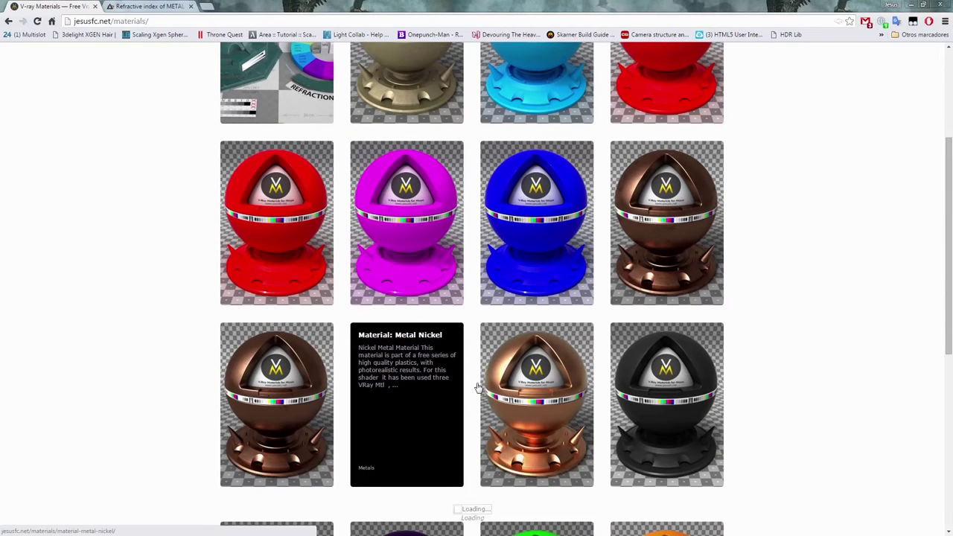
scroll(478, 387, "down", 1)
scroll(478, 387, "up", 1)
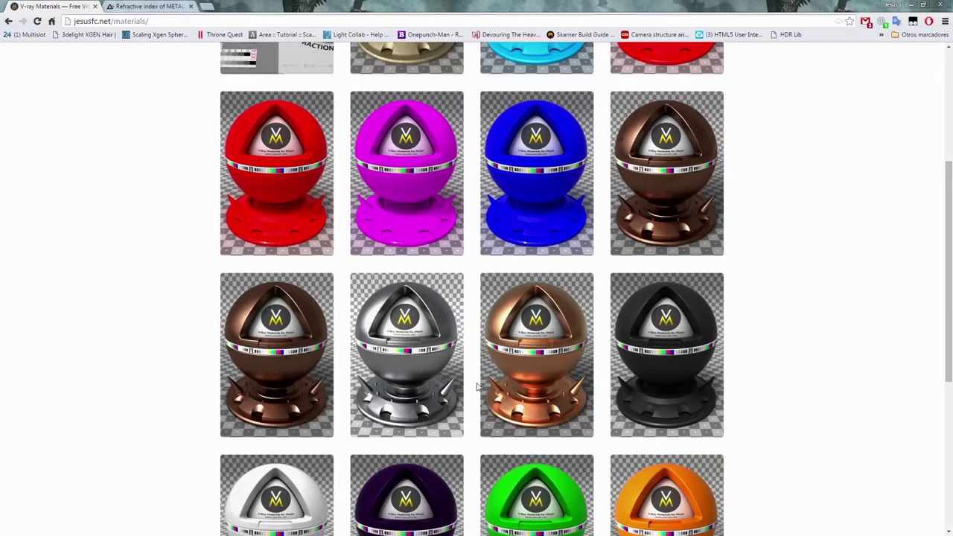
left_click(501, 364)
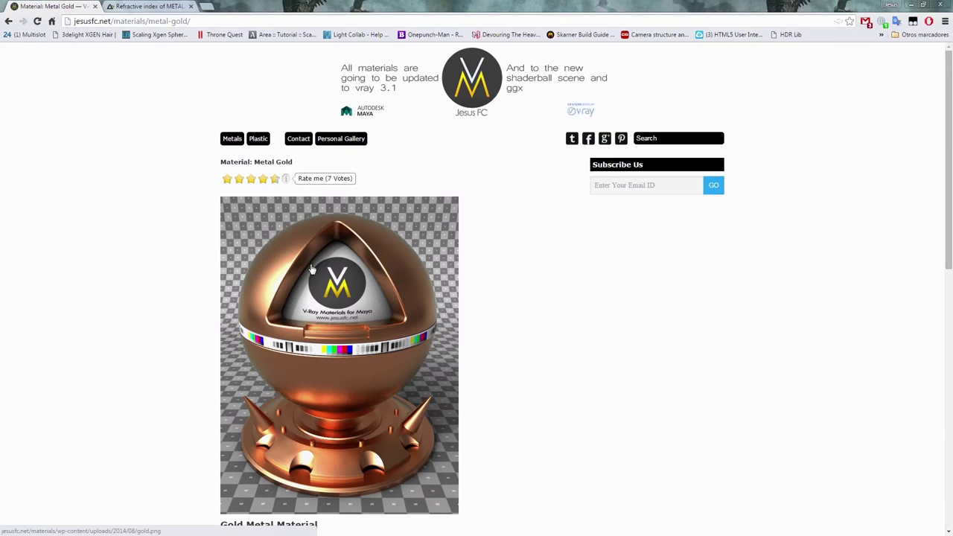
scroll(312, 269, "down", 2)
scroll(298, 253, "down", 3)
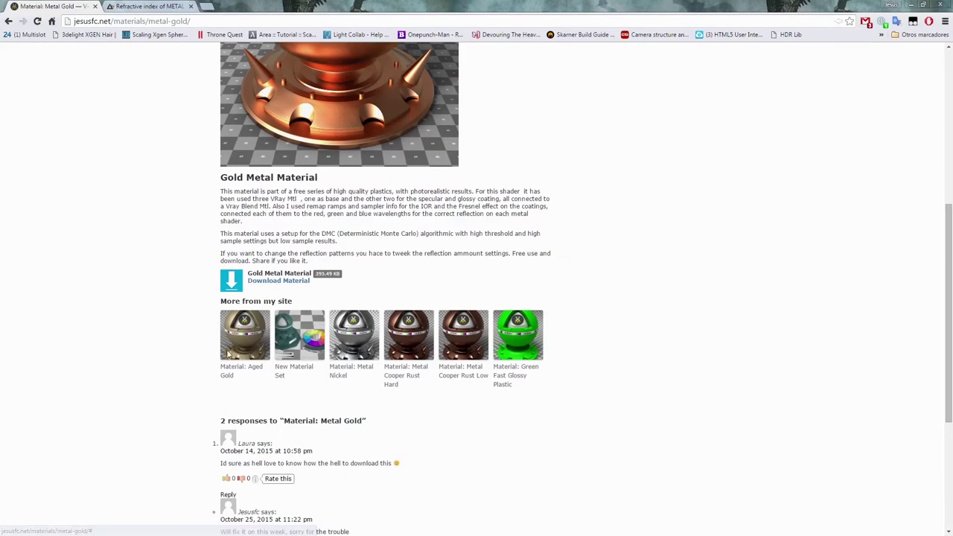
scroll(209, 188, "up", 3)
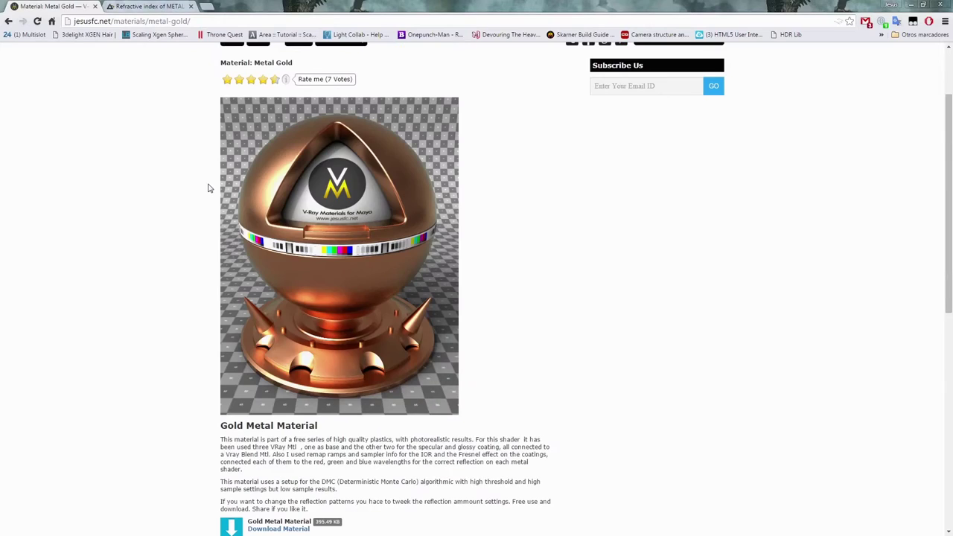
key("alt+Tab")
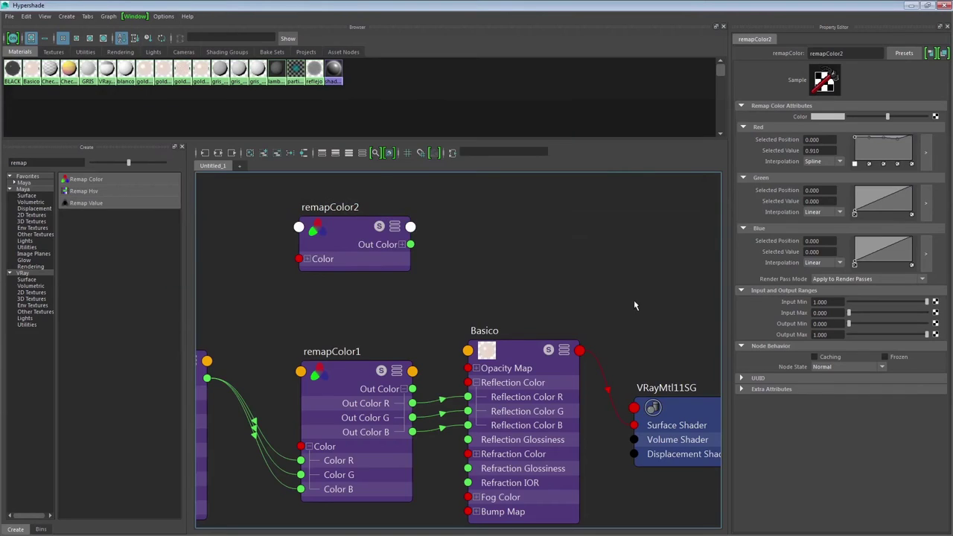
Reframe the graph and inspect remapColor1's red curve key near position 0.9
scroll(633, 300, "down", 5)
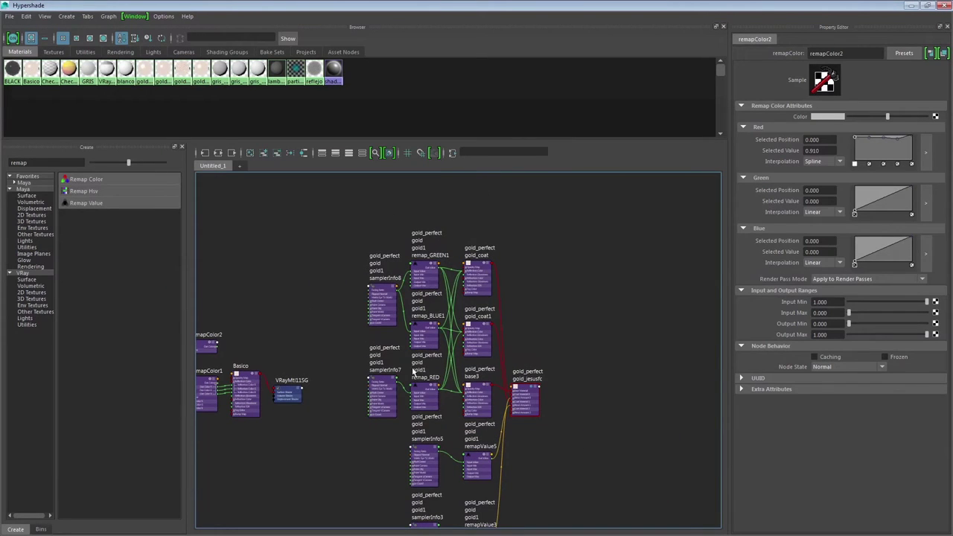
key("a")
scroll(337, 302, "up", 4)
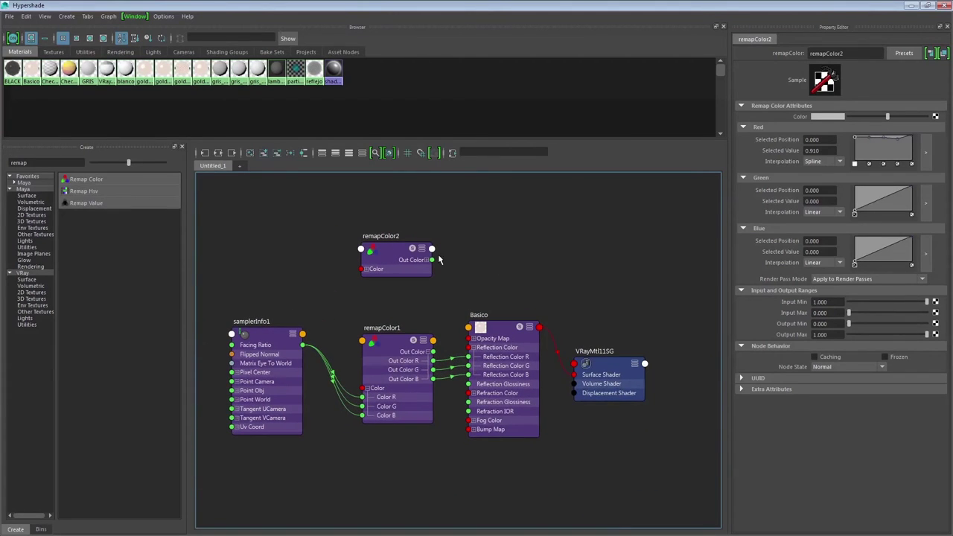
left_click(404, 247)
left_click(398, 348)
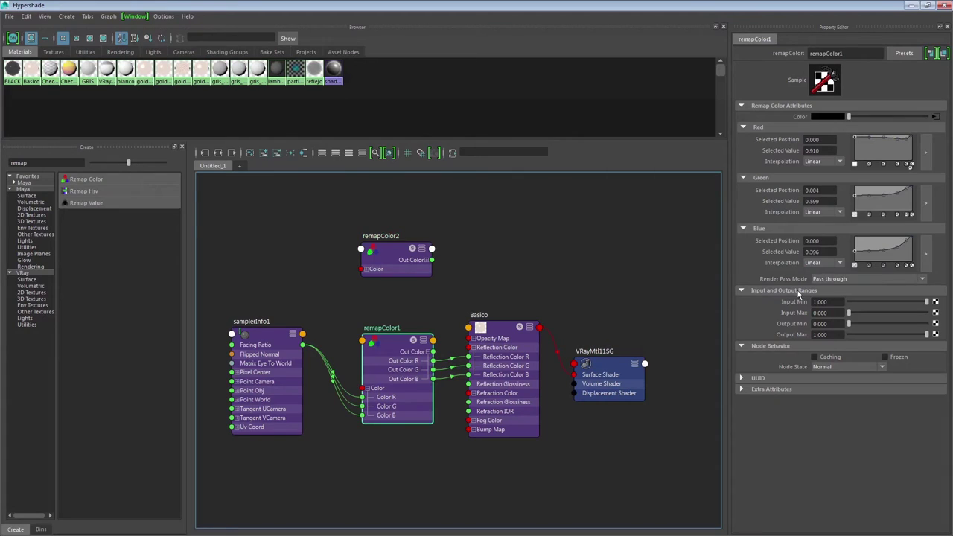
left_click(925, 152)
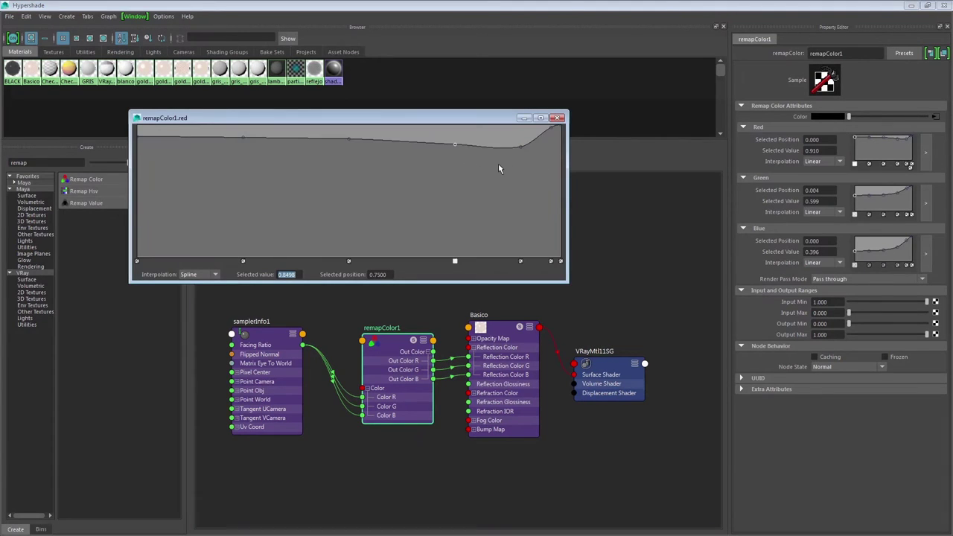
left_click(519, 147)
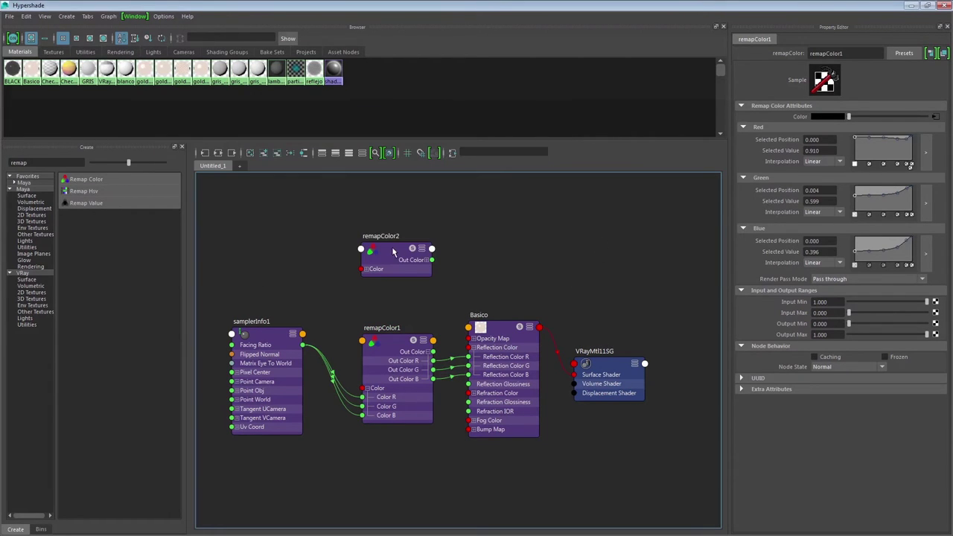
Add a key to remapColor2's red curve at position 0.9 with value 0.8315
left_click(395, 253)
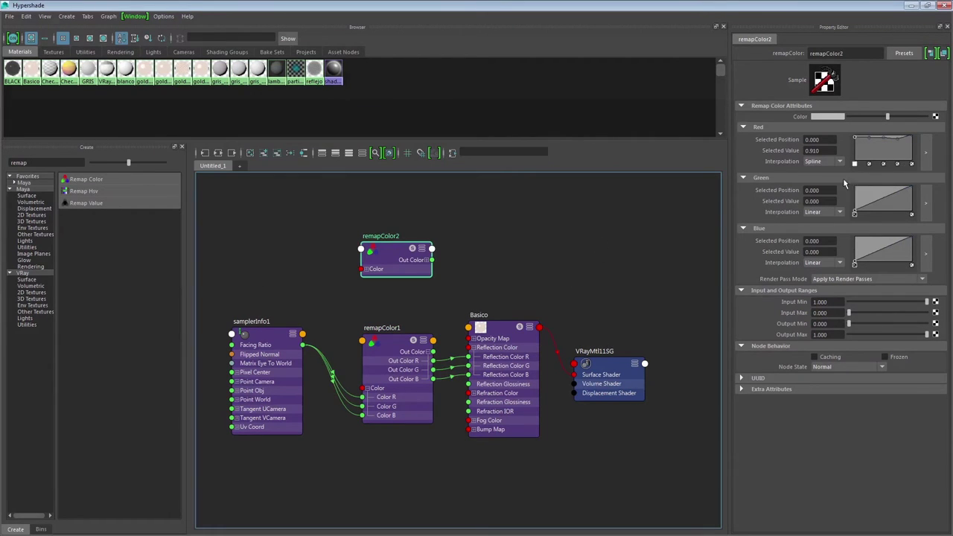
left_click(926, 151)
left_click(509, 135)
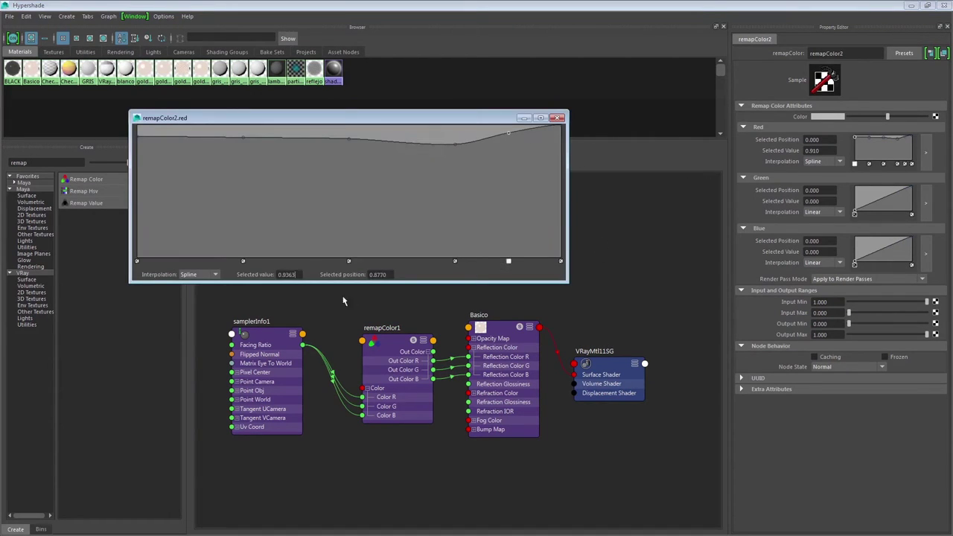
double_click(378, 274)
type("0.9")
key("Return")
left_click(287, 274)
type("0.8315")
key("Return")
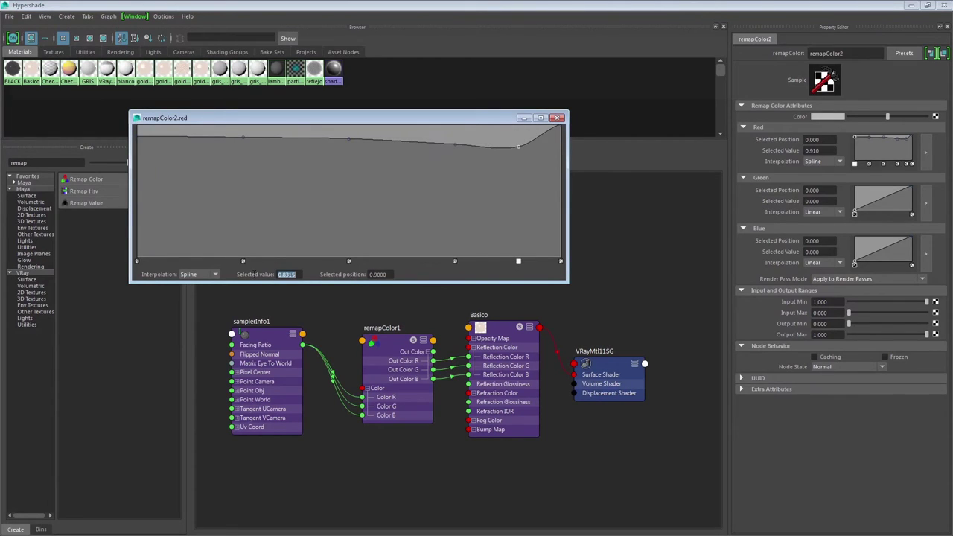
Check remapColor1's red curve end key value of 0.9775
left_click(610, 233)
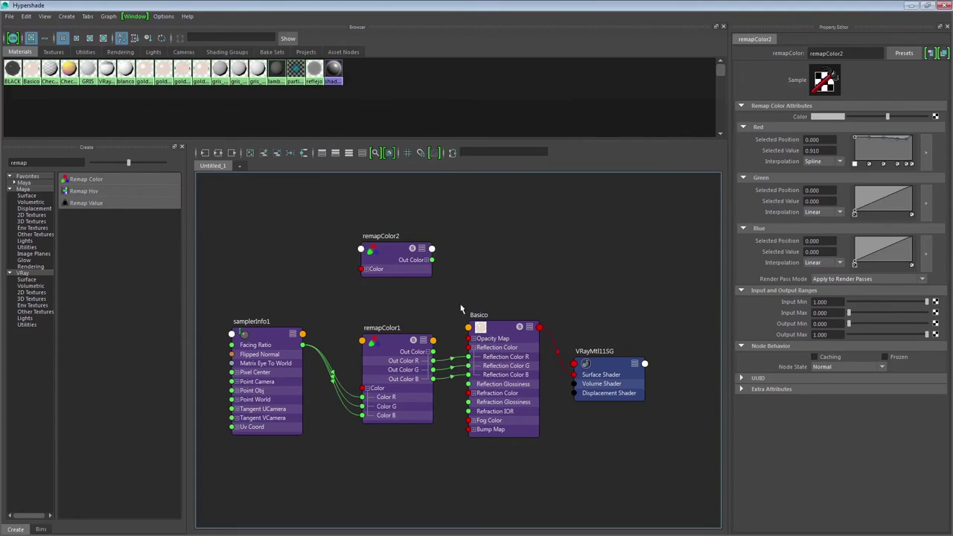
left_click(399, 340)
left_click(927, 147)
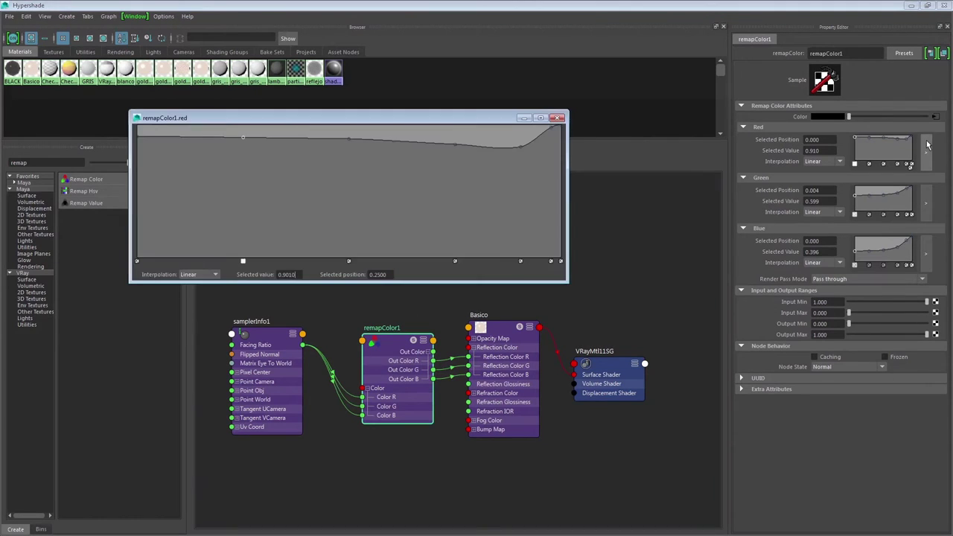
left_click(551, 129)
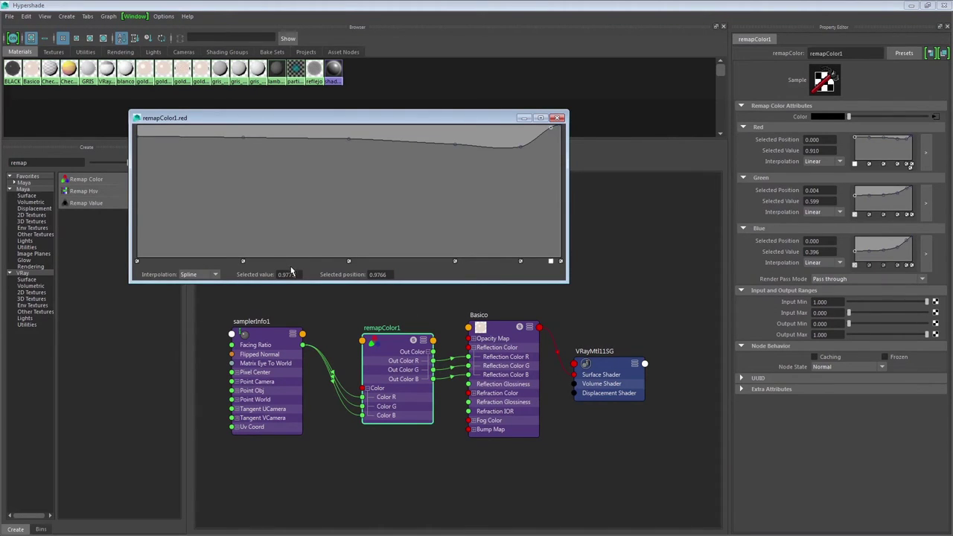
double_click(287, 274)
Set remapColor2's red end key value to 0.9775 and verify the 0.9 key
left_click(926, 153)
left_click(549, 129)
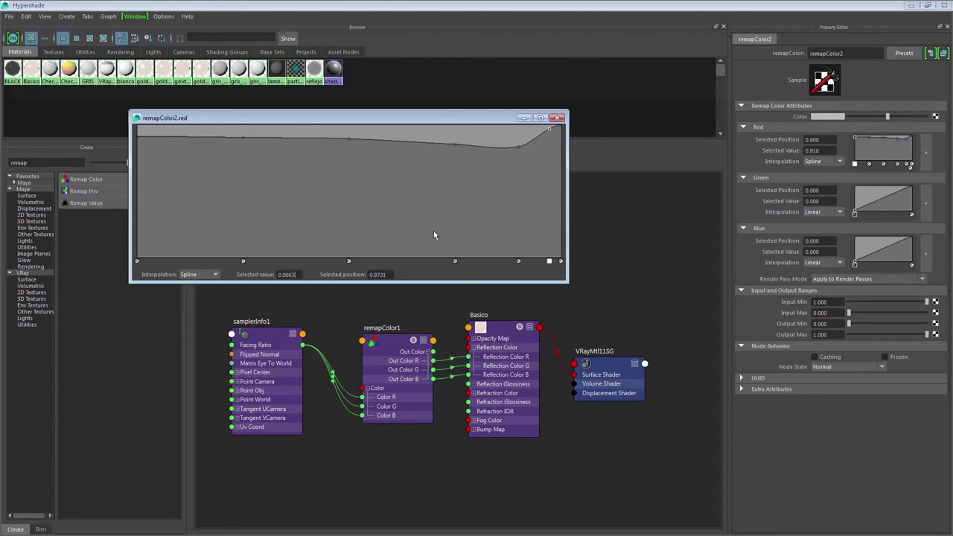
double_click(287, 274)
type("0.9775")
key("Return")
left_click(517, 147)
Inspect the first key value on remapColor1's green curve
left_click(557, 118)
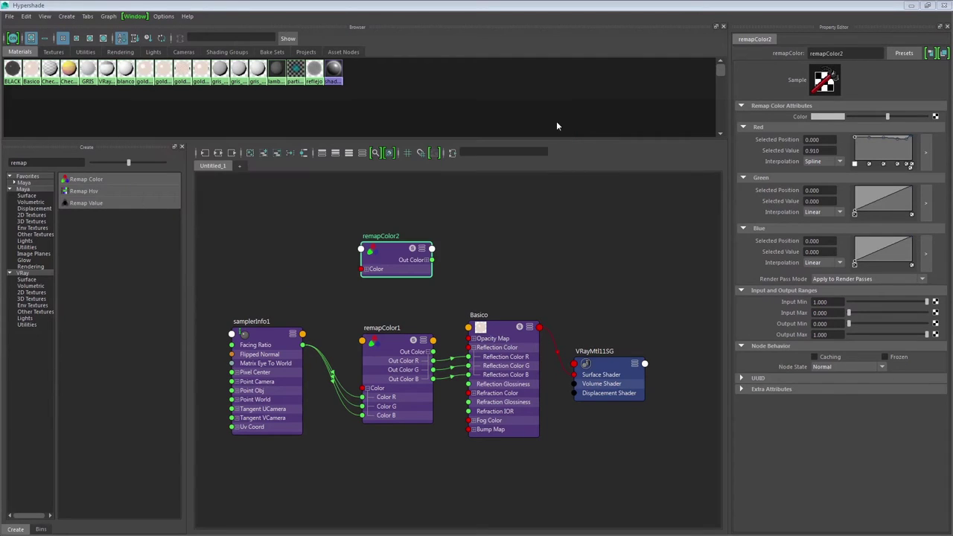
left_click(386, 332)
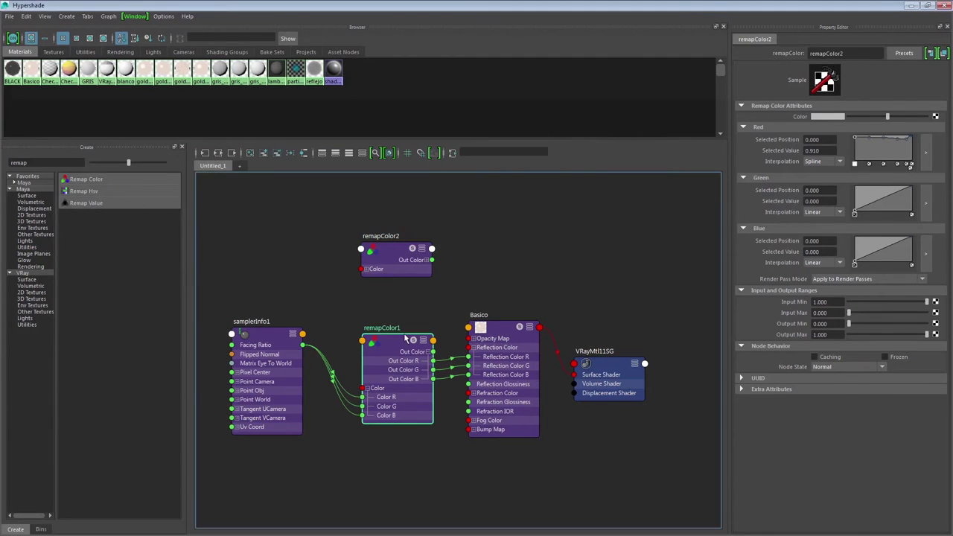
left_click(928, 204)
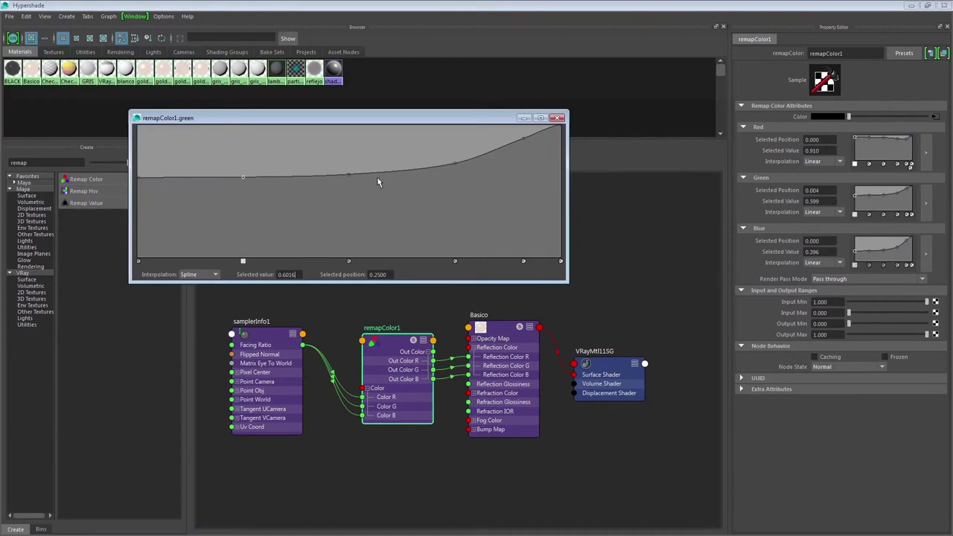
left_click(136, 175)
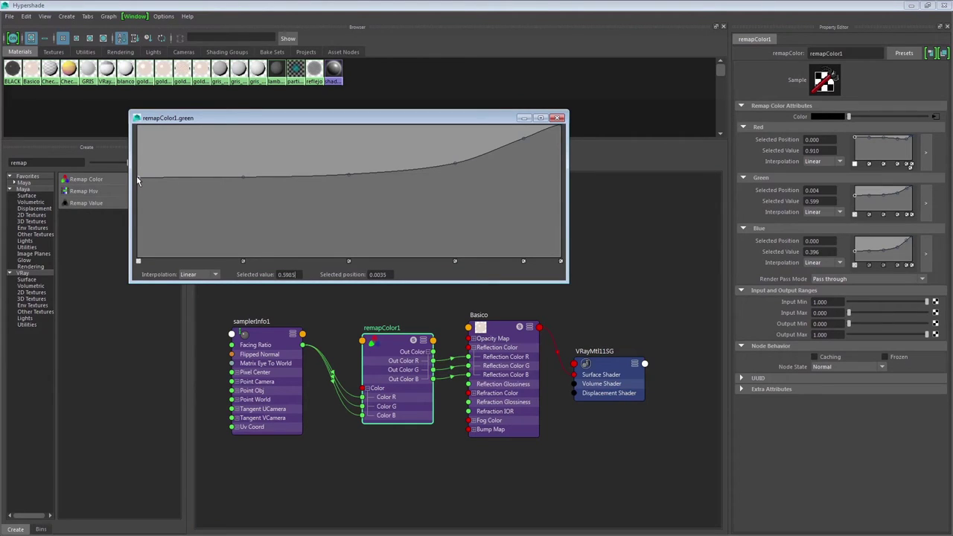
double_click(267, 276)
key("ctrl+c")
Give remapColor2's green curve a 0.5985 starting value and Spline interpolation
left_click(388, 262)
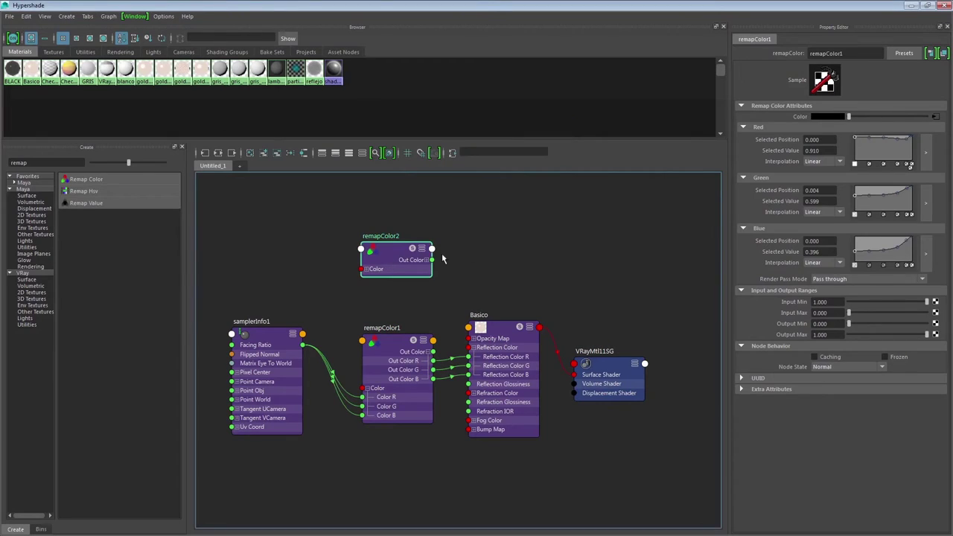
left_click(929, 204)
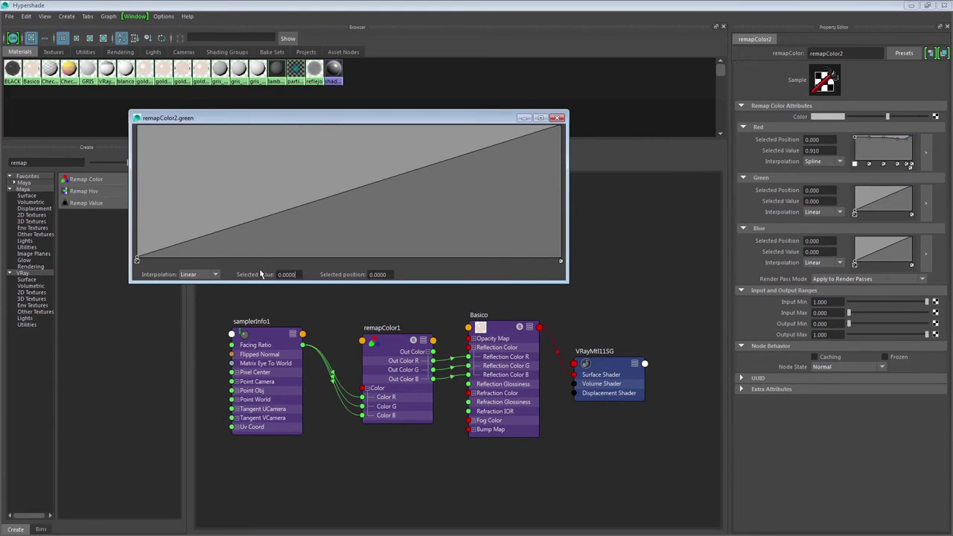
key("ctrl+v")
key("Return")
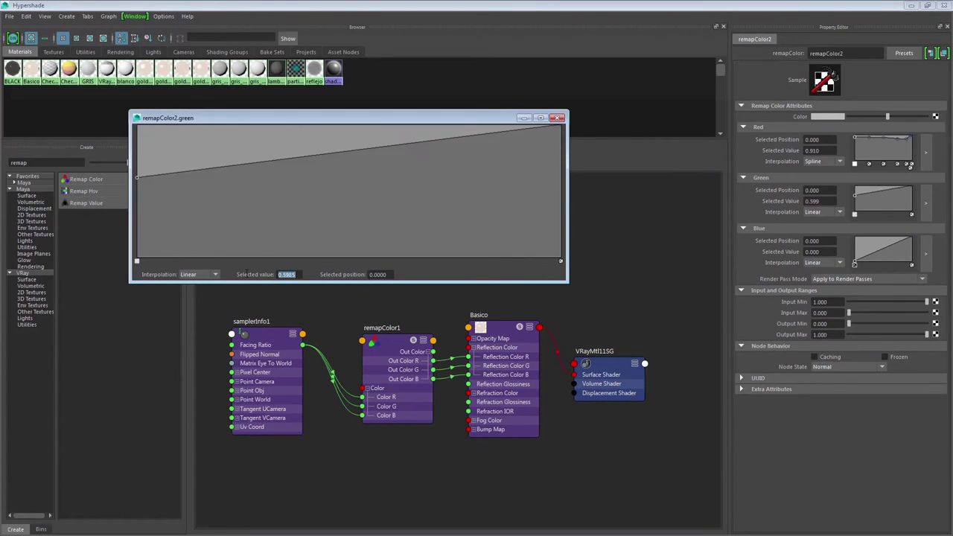
left_click(205, 275)
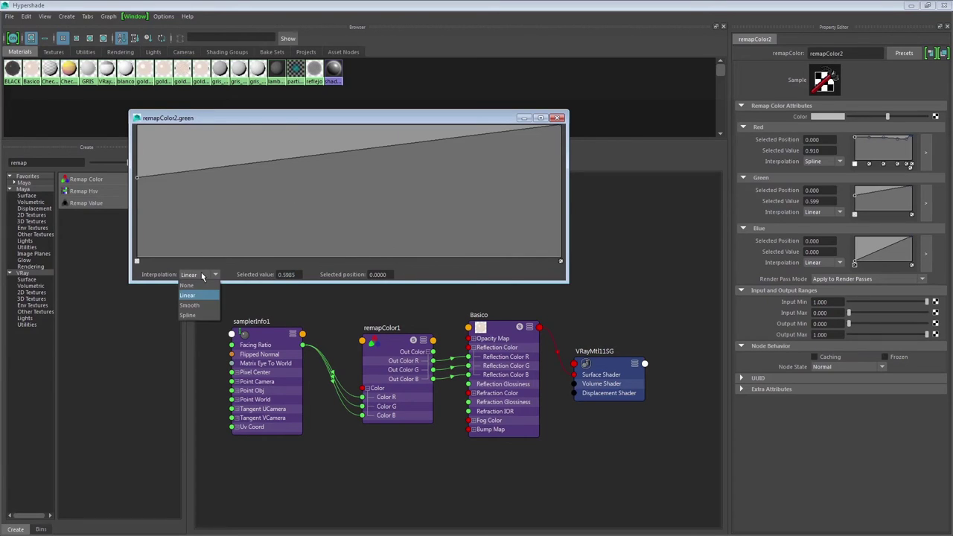
left_click(187, 315)
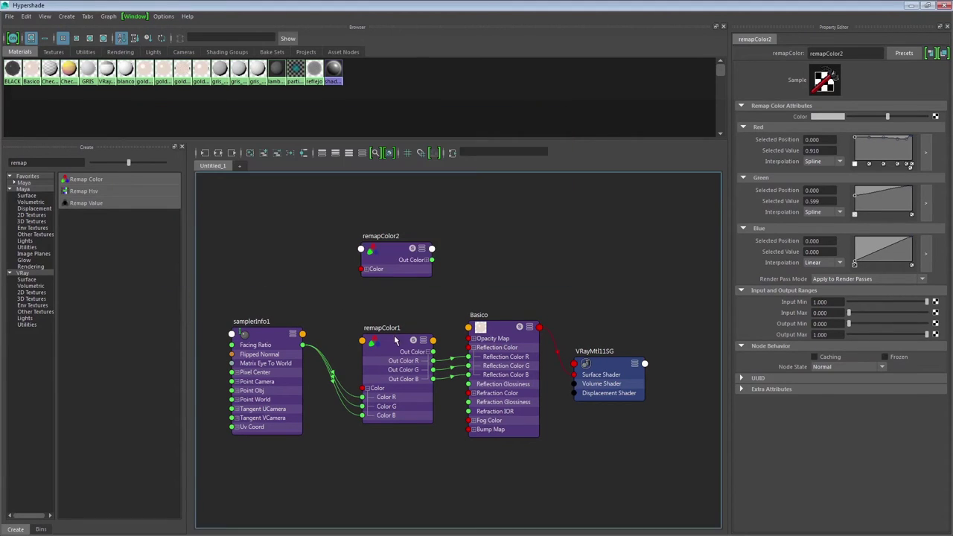
Check remapColor1's green curve point at position 0.25
left_click(926, 202)
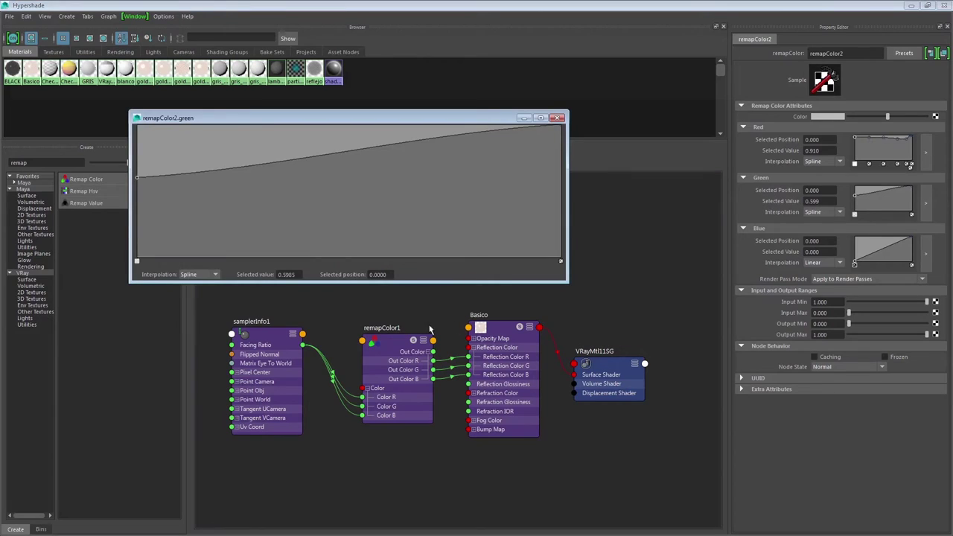
left_click(400, 341)
left_click(925, 203)
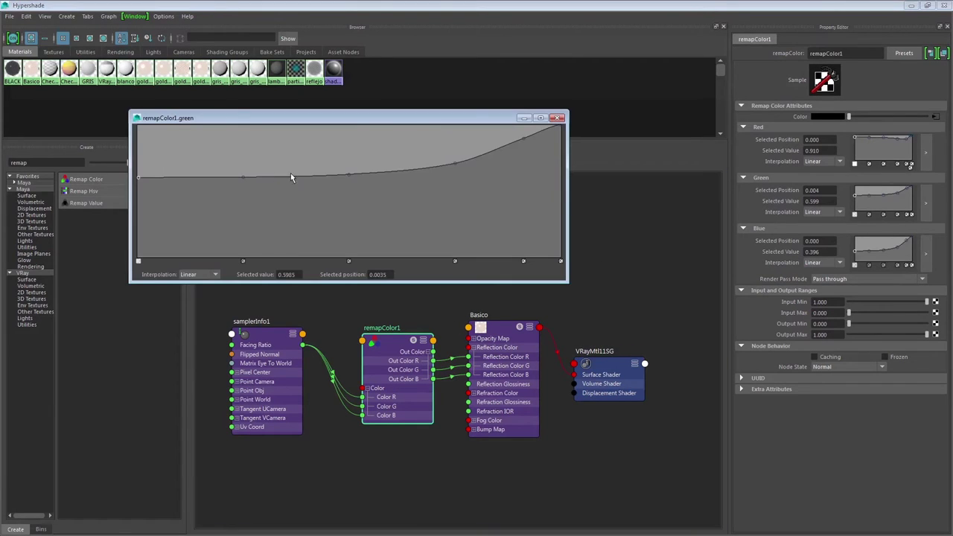
left_click(243, 179)
Add a green point to remapColor2 at position 0.25 with value 0.6016
left_click(557, 117)
left_click(379, 262)
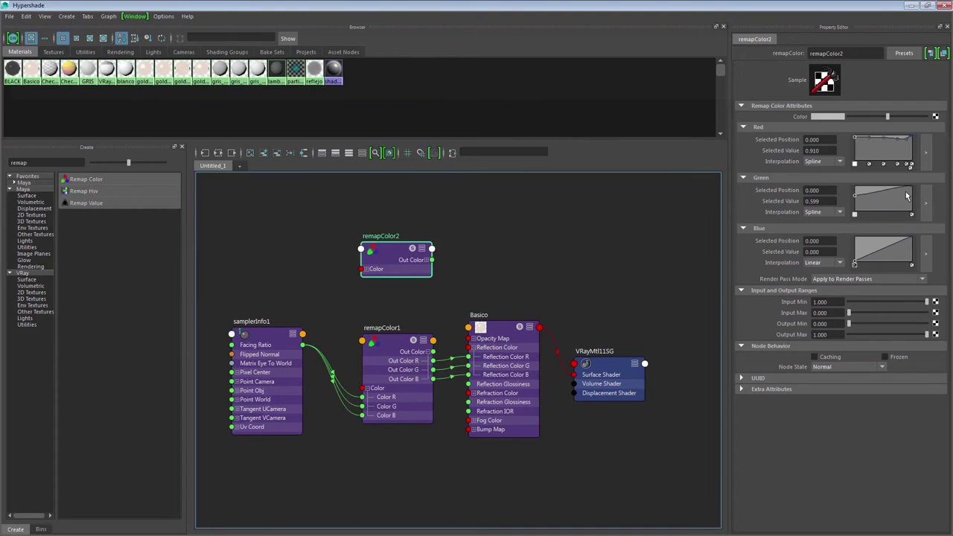
left_click(926, 203)
left_click(217, 177)
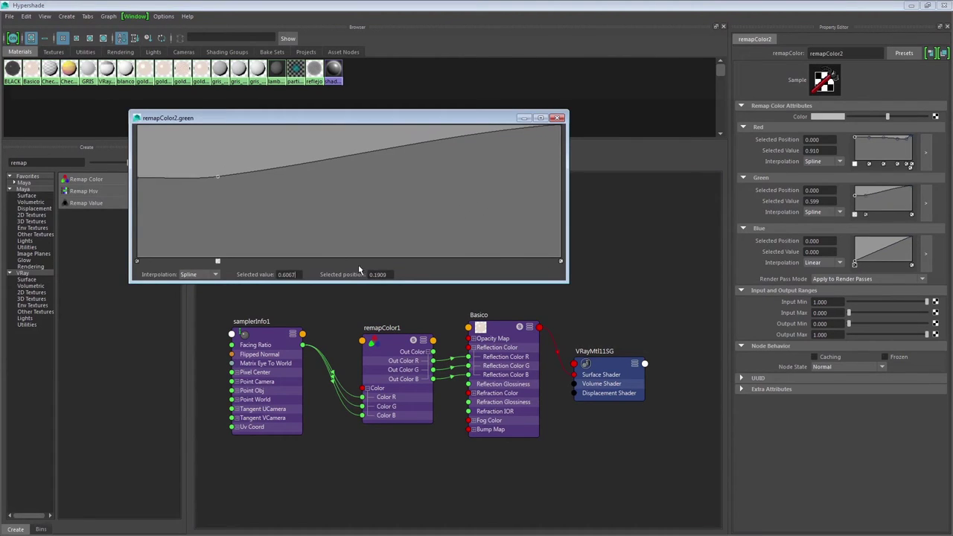
left_click(378, 274)
type("0.25")
key("Return")
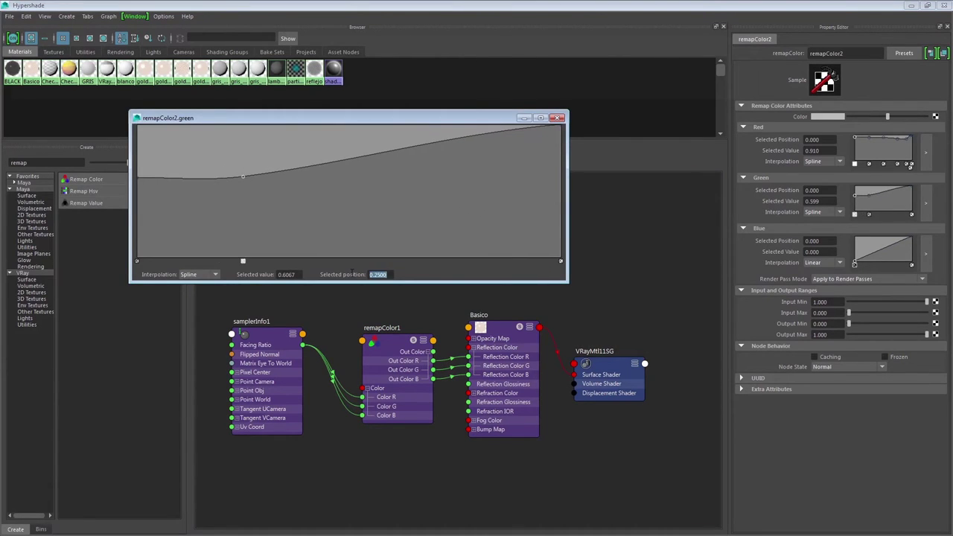
left_click(291, 274)
left_click_drag(291, 274, 263, 277, "ctrl")
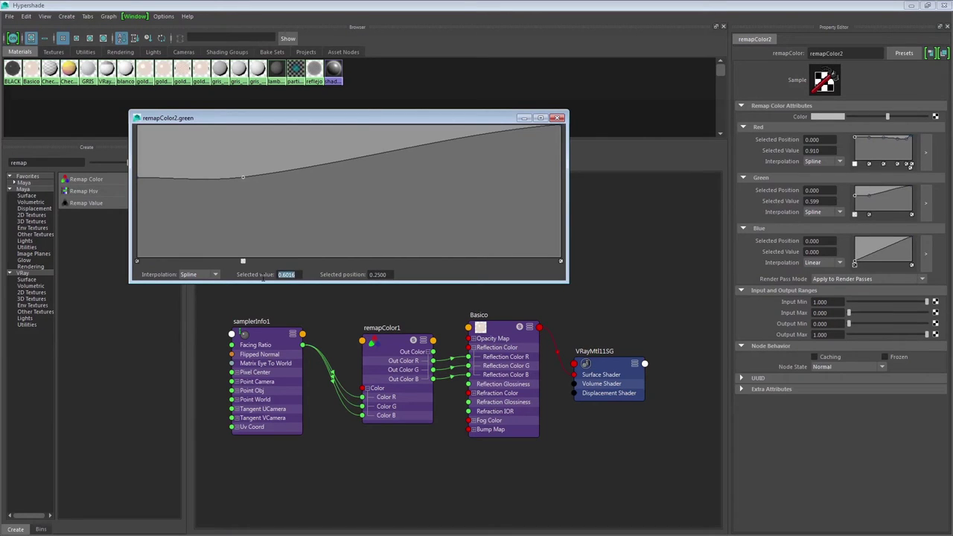
Read the 0.6232 value of remapColor1's middle green point
left_click(400, 340)
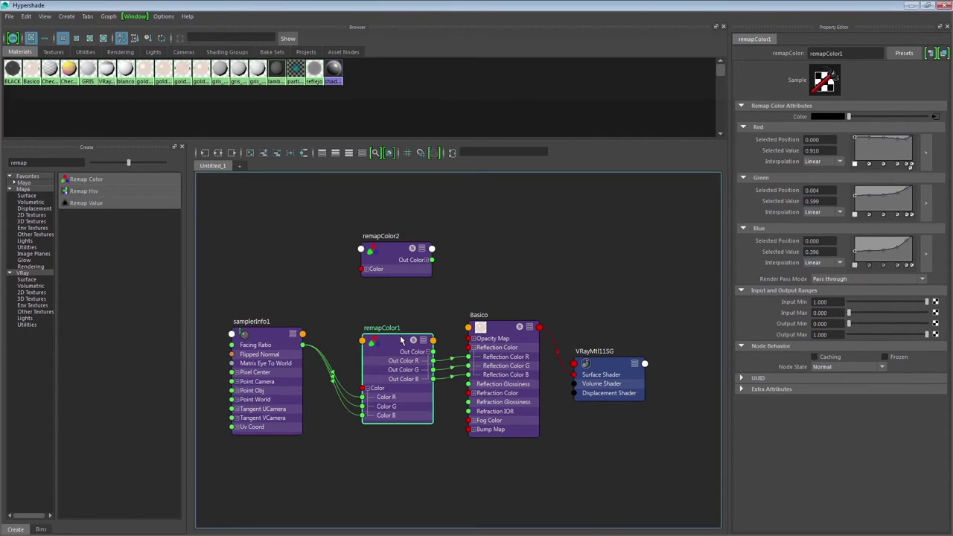
left_click(926, 202)
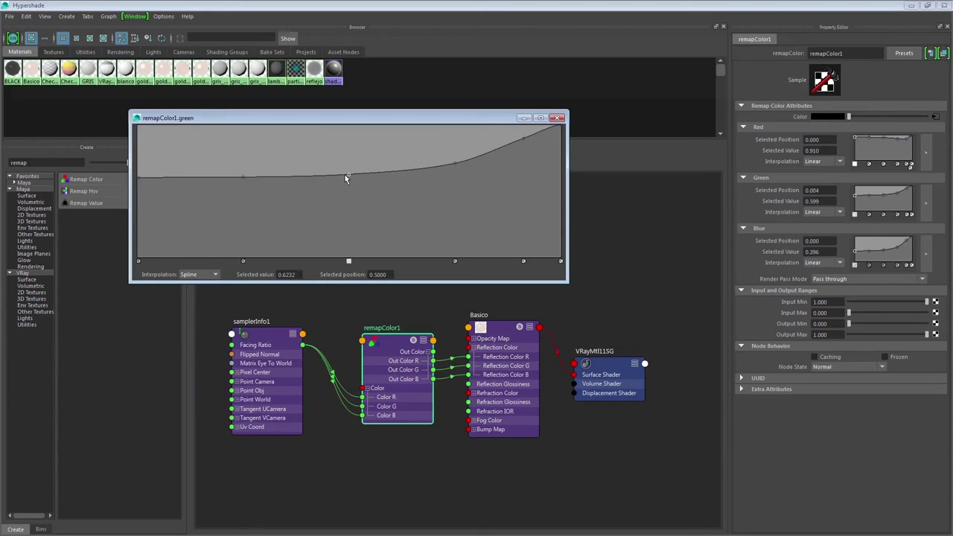
double_click(286, 274)
Add a green point to remapColor2 at position 0.5 with value 0.6232
left_click(394, 262)
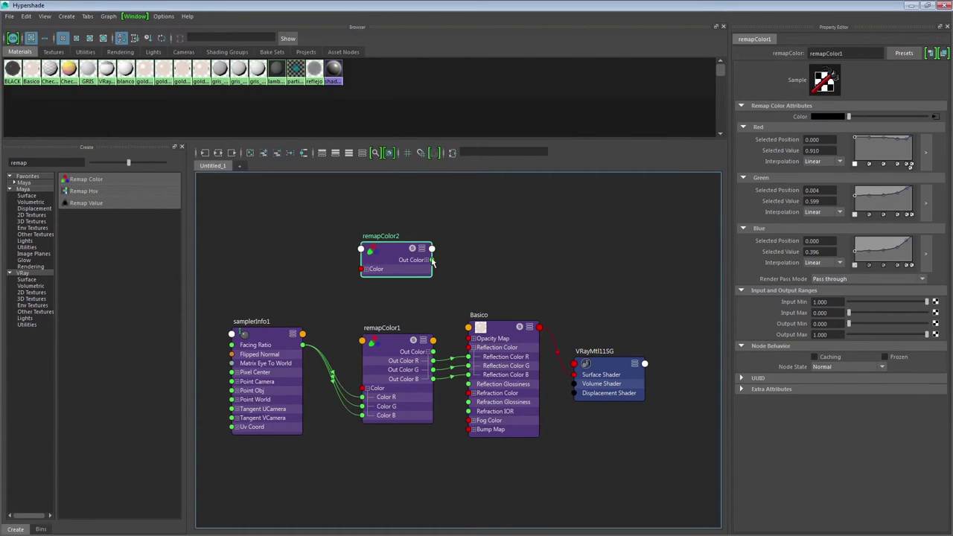
left_click(926, 202)
left_click(332, 162)
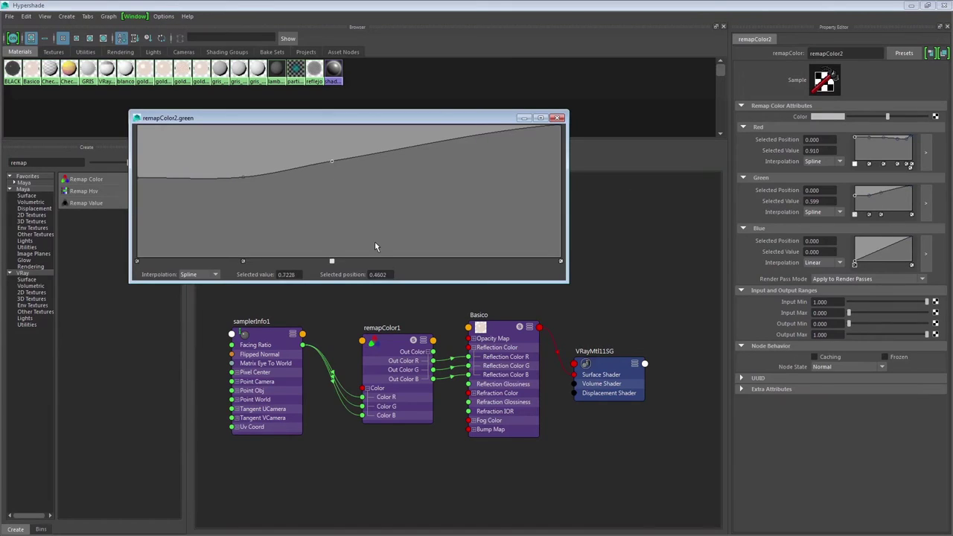
double_click(371, 274)
type("0.5")
key("Return")
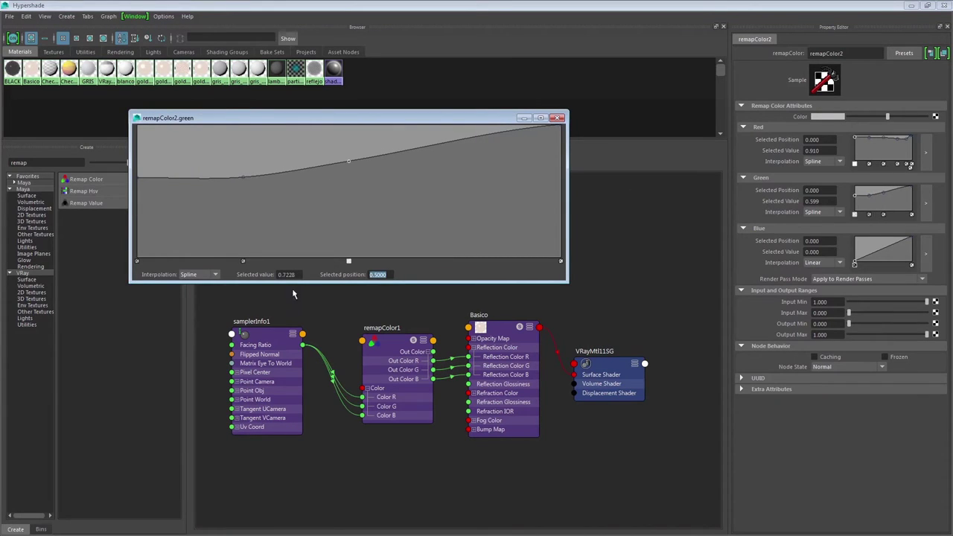
double_click(288, 274)
type("0.6232")
key("Return")
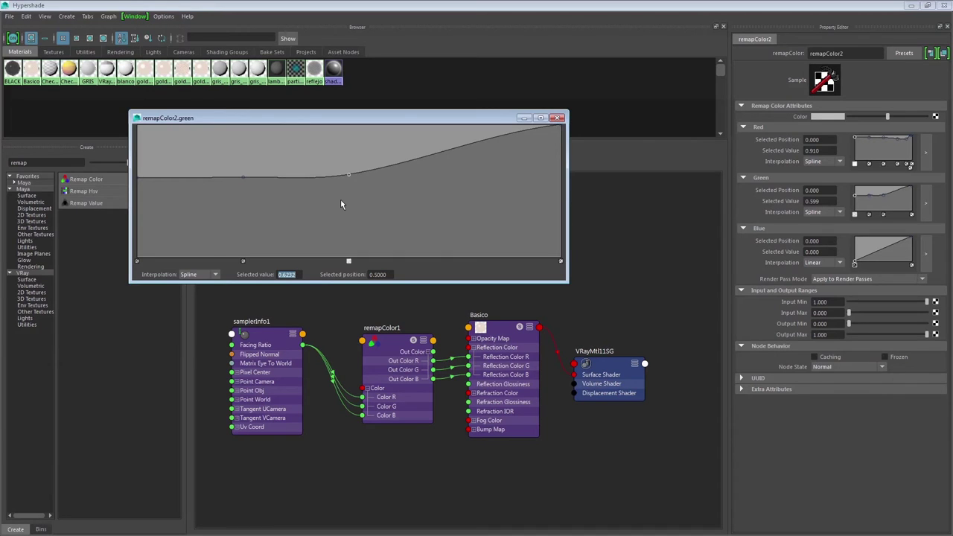
key("alt+Tab")
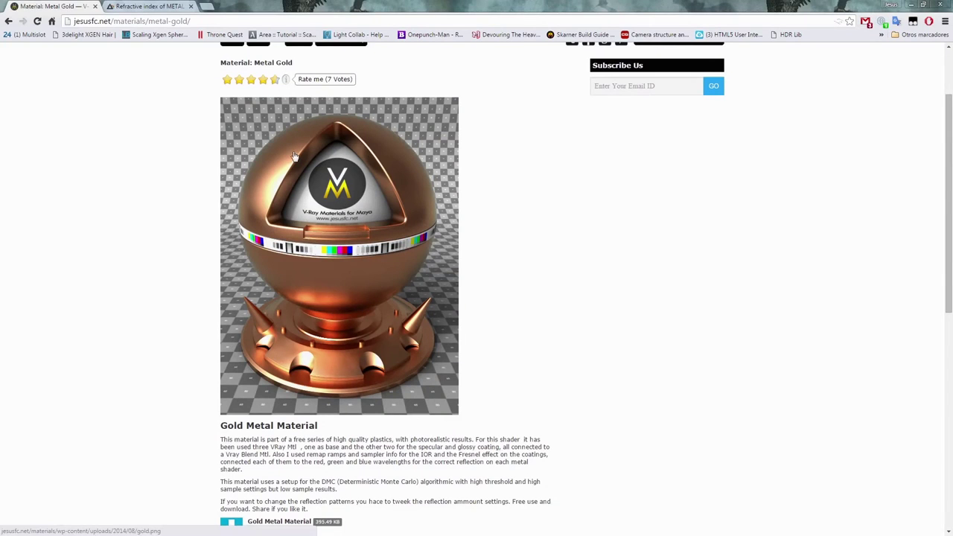
scroll(170, 177, "up", 1, "ctrl")
scroll(169, 177, "up", 4, "ctrl")
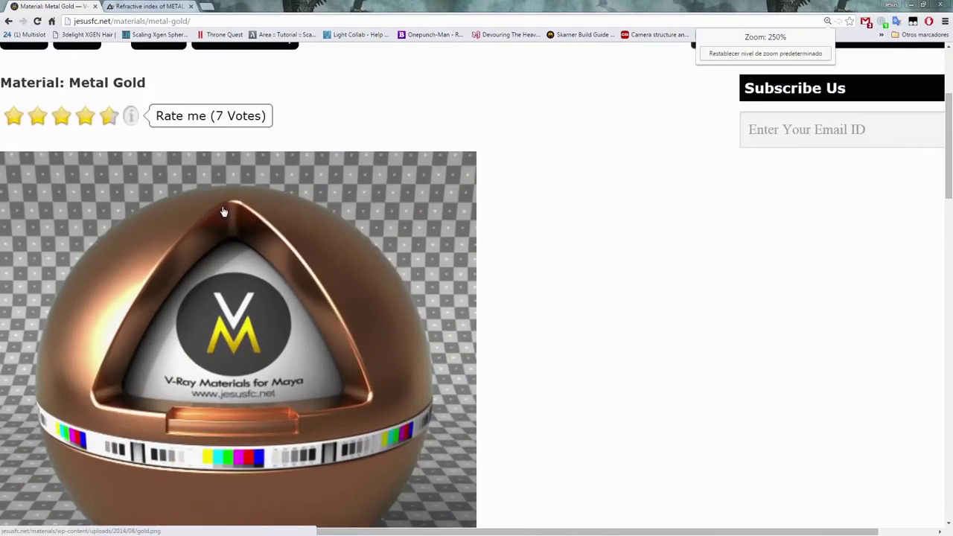
scroll(179, 238, "up", 1, "ctrl")
scroll(120, 246, "down", 1)
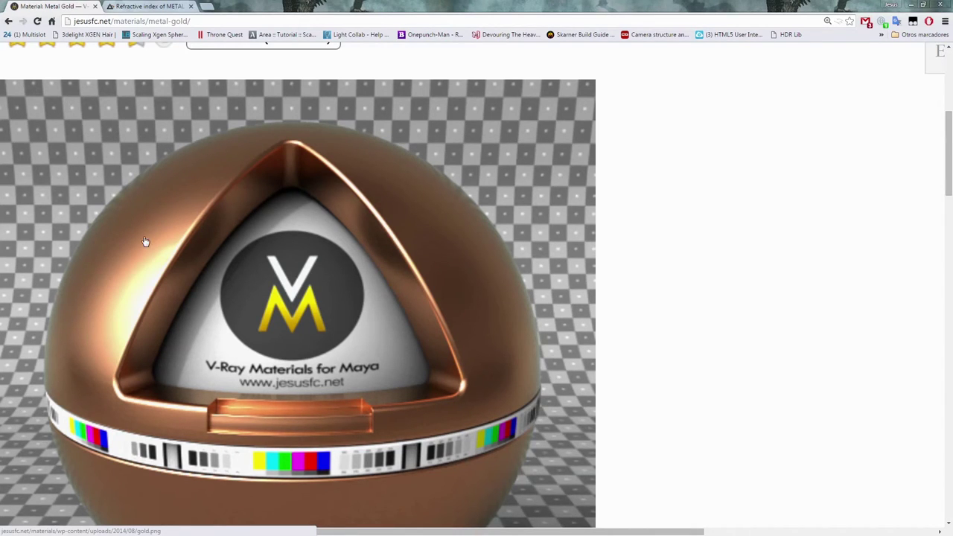
scroll(125, 272, "up", 1, "ctrl")
scroll(124, 273, "down", 1, "ctrl")
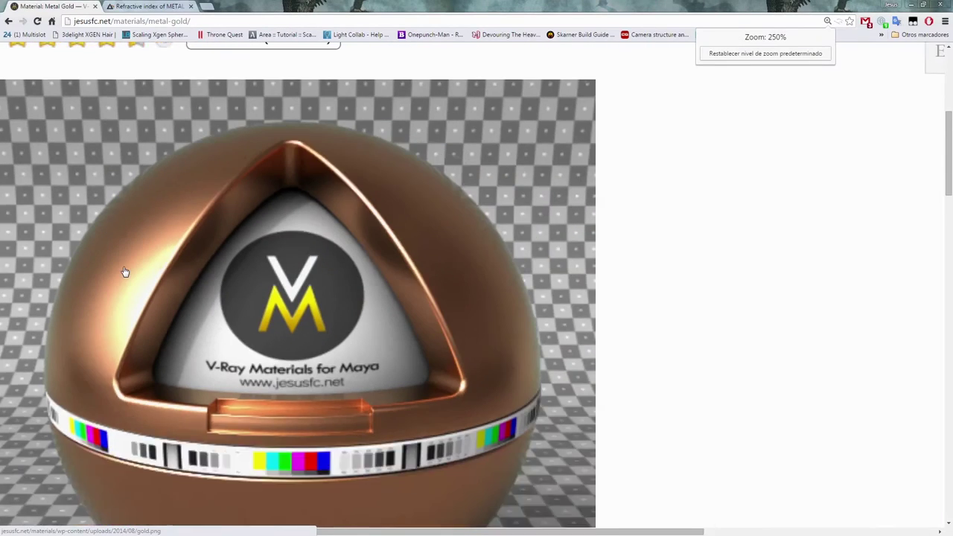
scroll(123, 272, "down", 2, "ctrl")
scroll(73, 287, "down", 4, "ctrl")
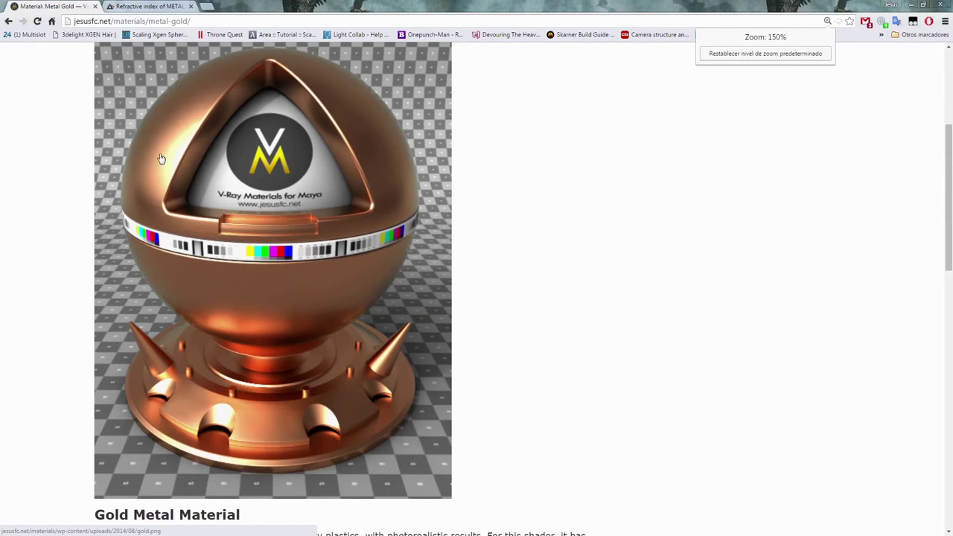
scroll(128, 155, "down", 10)
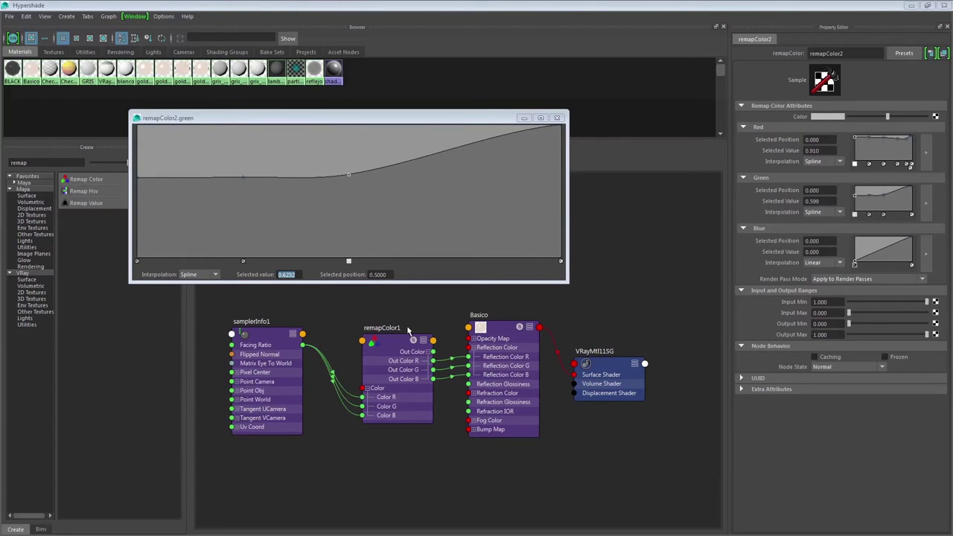
Read the 0.7066 value from a point on remapColor1's green curve
left_click(926, 152)
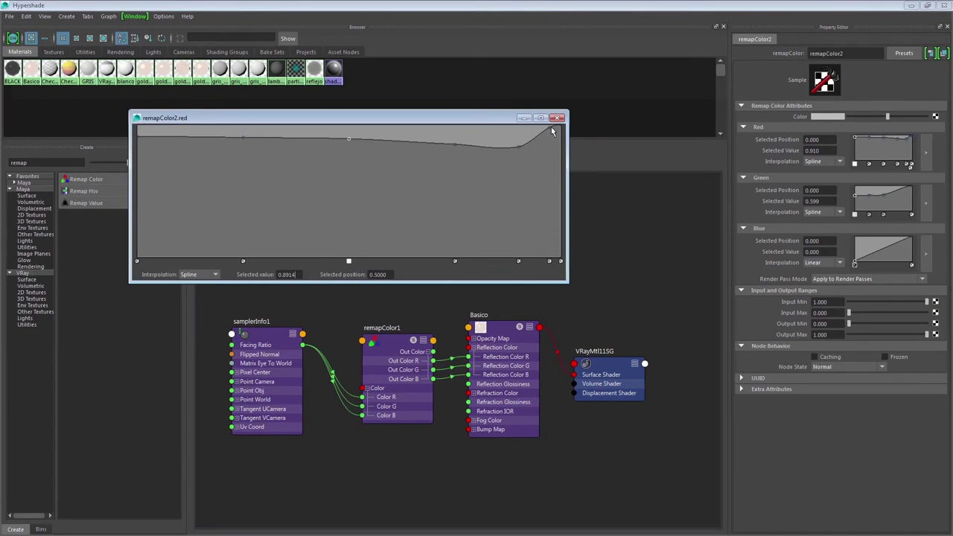
left_click(409, 332)
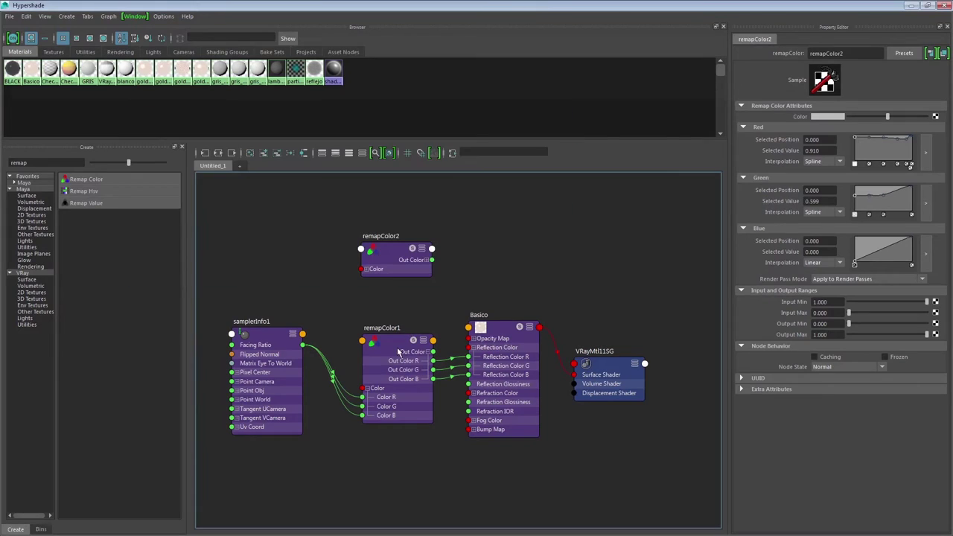
left_click(925, 202)
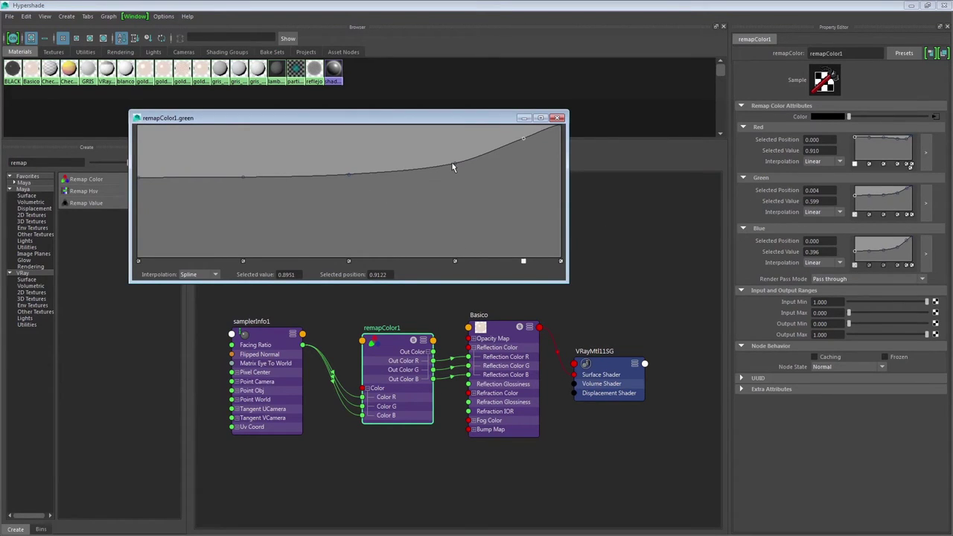
left_click_drag(297, 274, 241, 277)
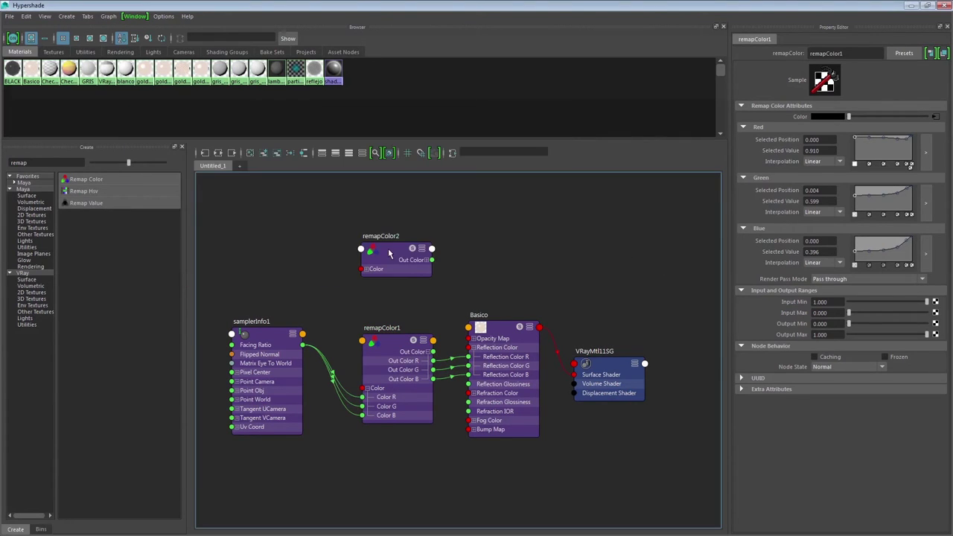
Add a green point to remapColor2 at position 0.75 with value 0.7066
left_click(394, 254)
left_click(925, 203)
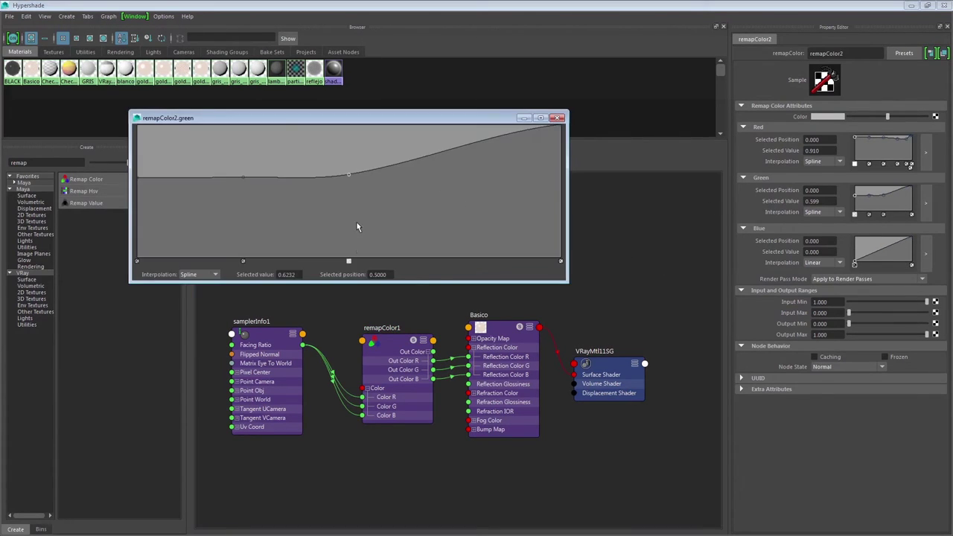
left_click(455, 155)
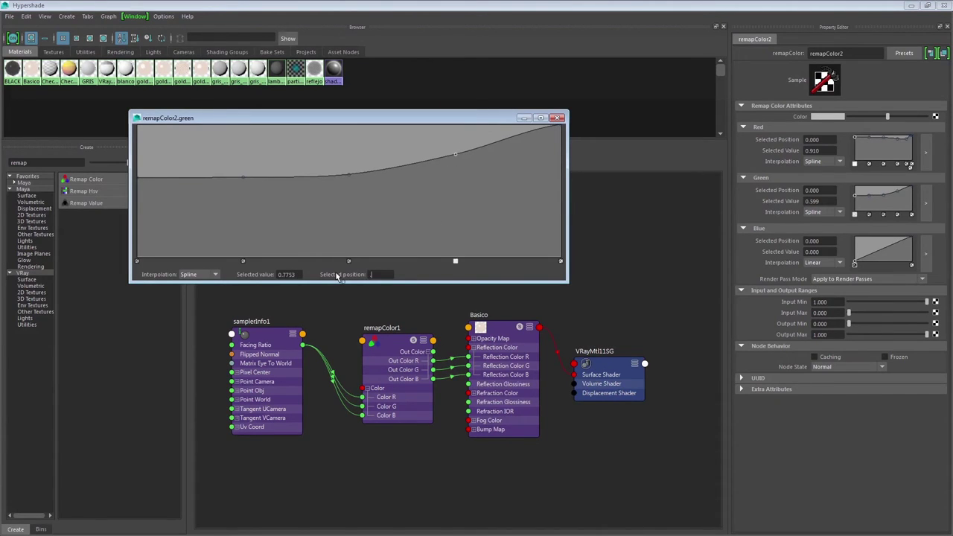
type("0.75")
key("Return")
left_click(286, 274)
type("0.7066")
key("Return")
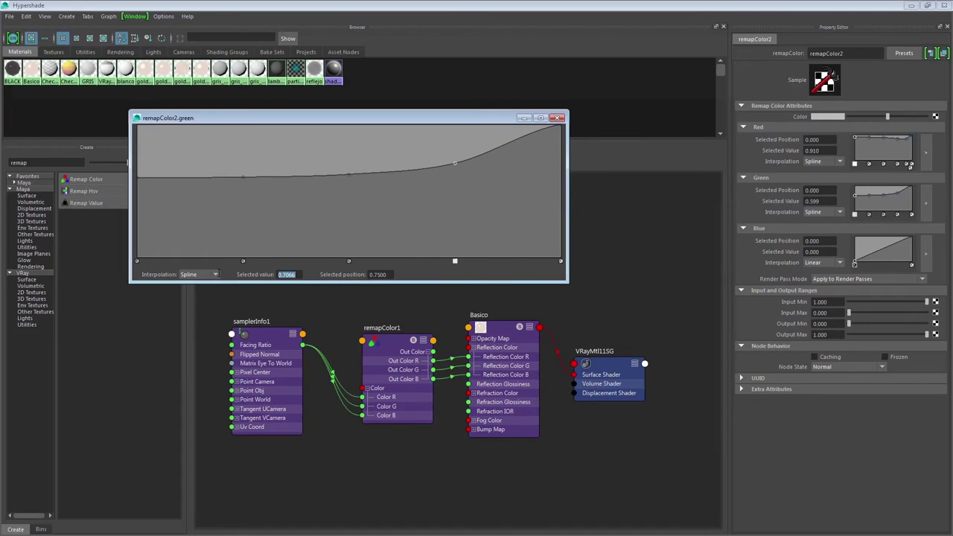
Read the 0.8951 value of remapColor1's right-end green point
left_click(387, 356)
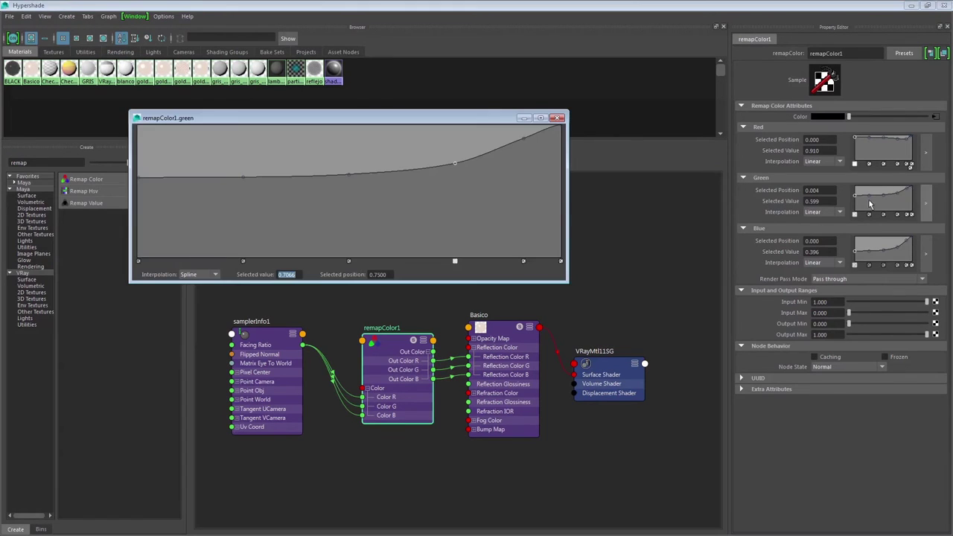
left_click(523, 140)
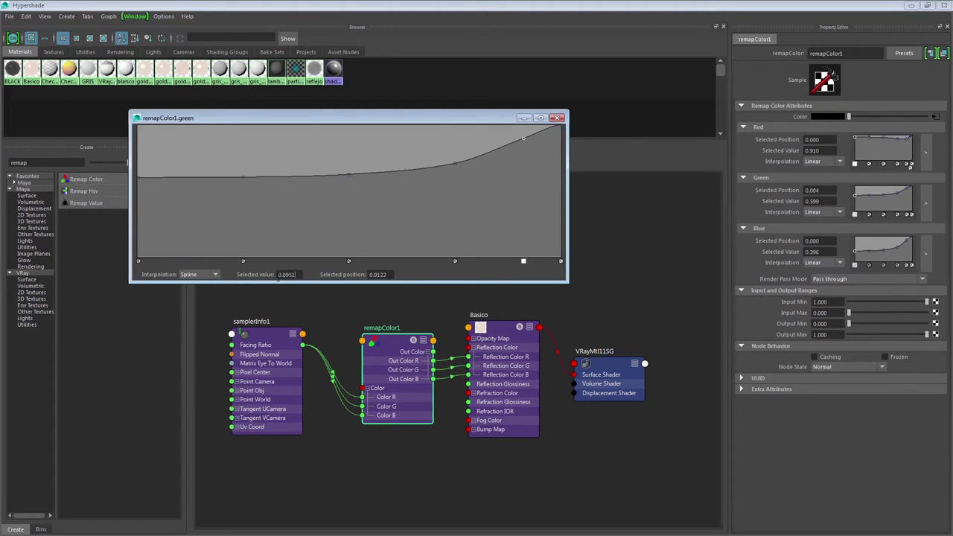
left_click_drag(297, 274, 244, 272)
Move remapColor2's upper green point, valued 0.8951, to position 0.912
left_click(395, 257)
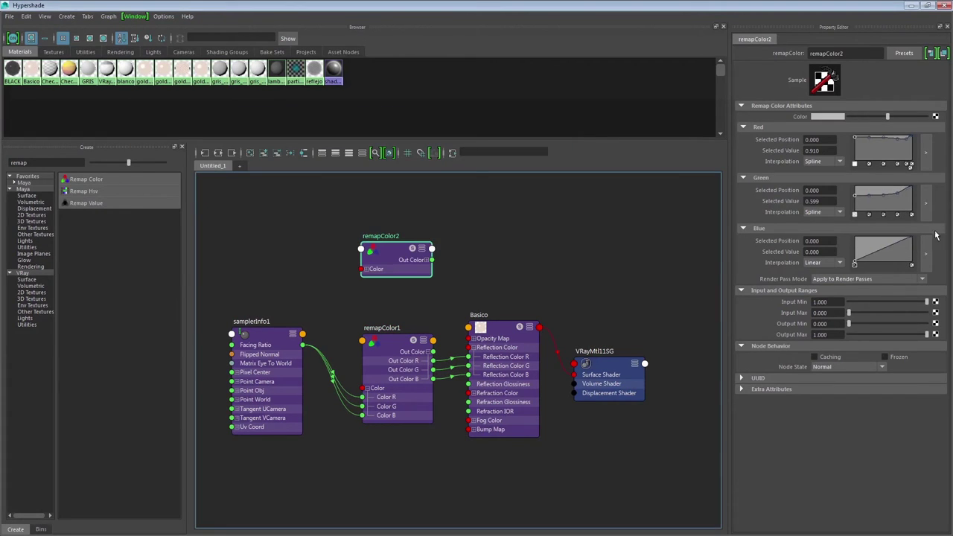
left_click(926, 201)
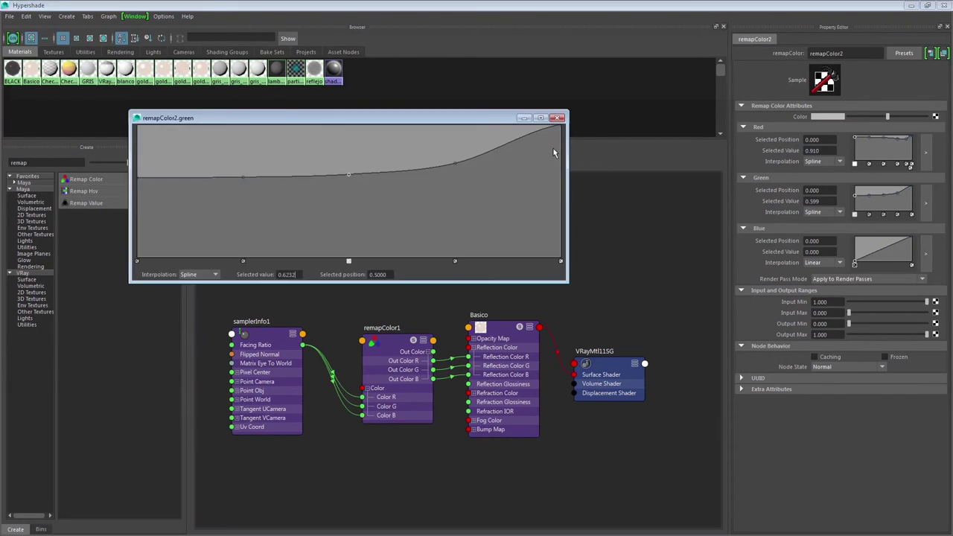
left_click(514, 141)
key("Tab")
key("BackSpace")
key("Return")
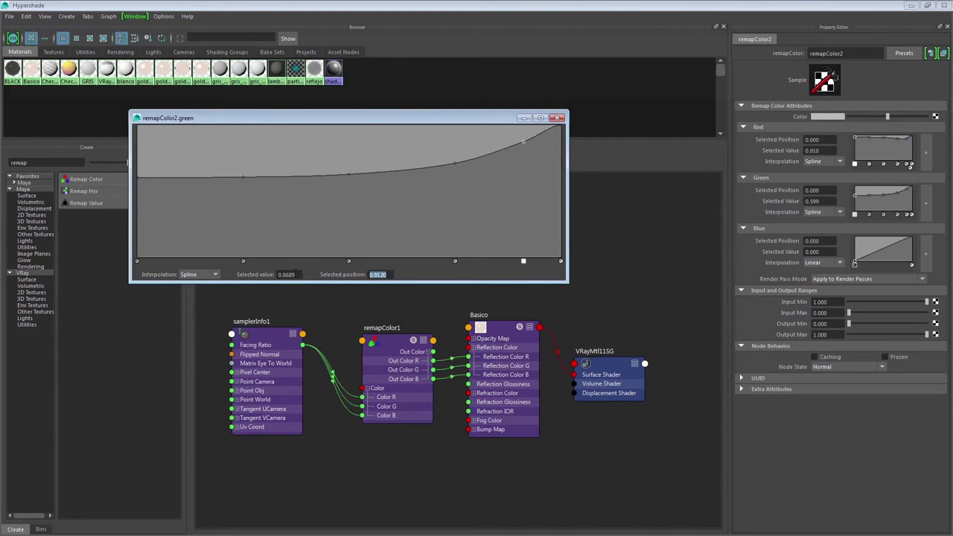
key("Tab")
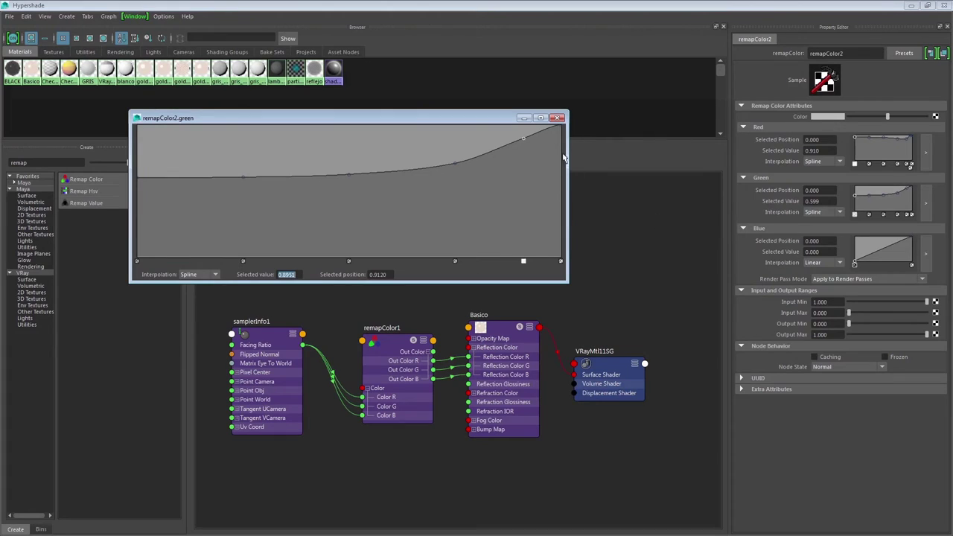
left_click(451, 338)
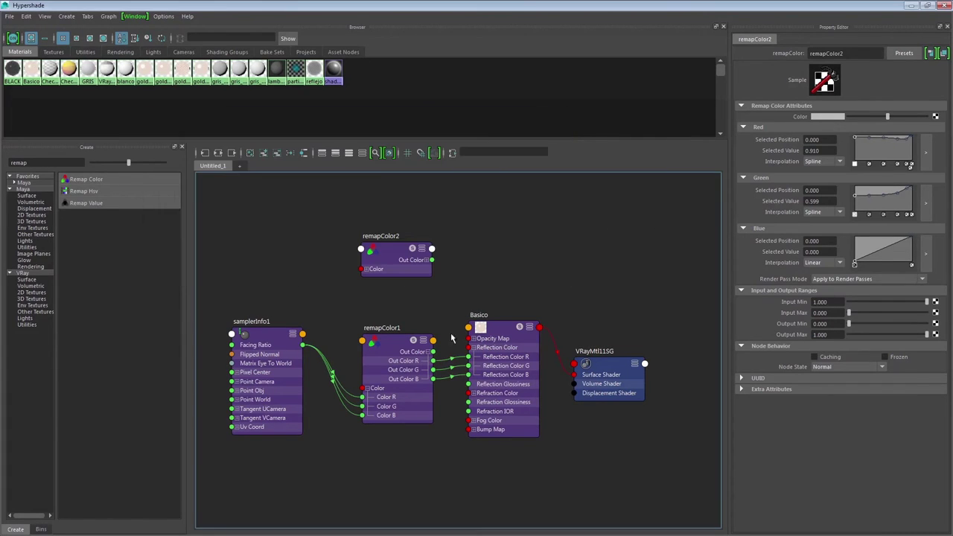
left_click(398, 347)
Copy remapColor1's blue start value 0.3963 to remapColor2's blue curve and make it spline
left_click(924, 253)
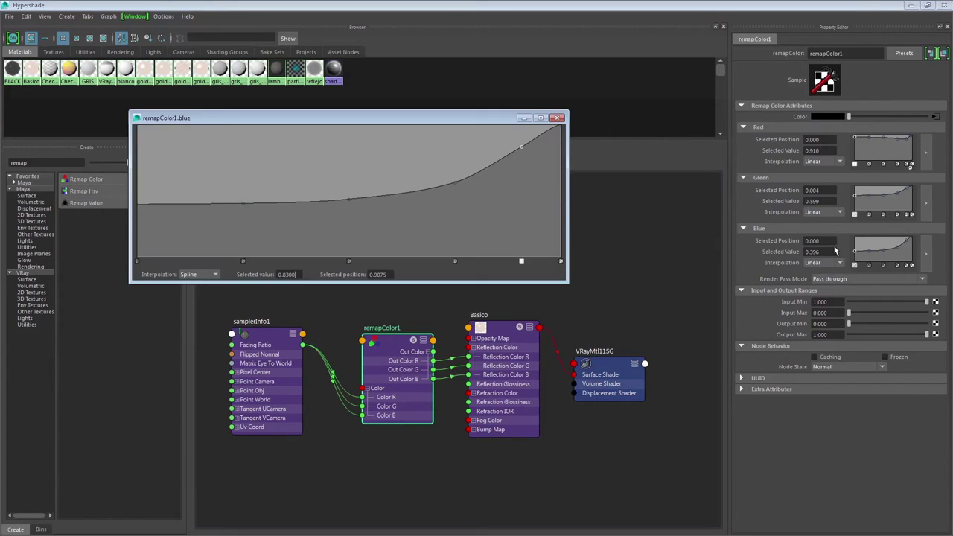
left_click(139, 204)
left_click_drag(294, 274, 254, 280)
key("ctrl+c")
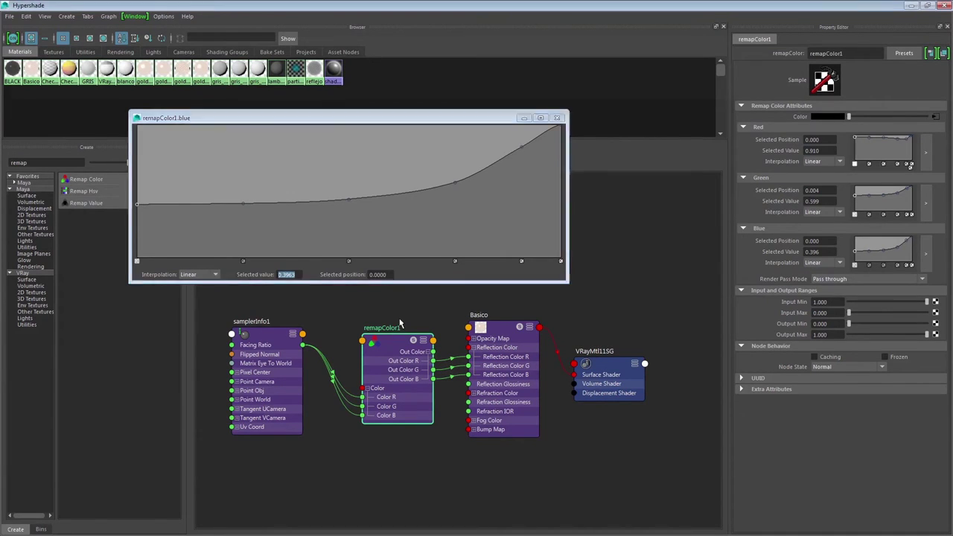
left_click(925, 253)
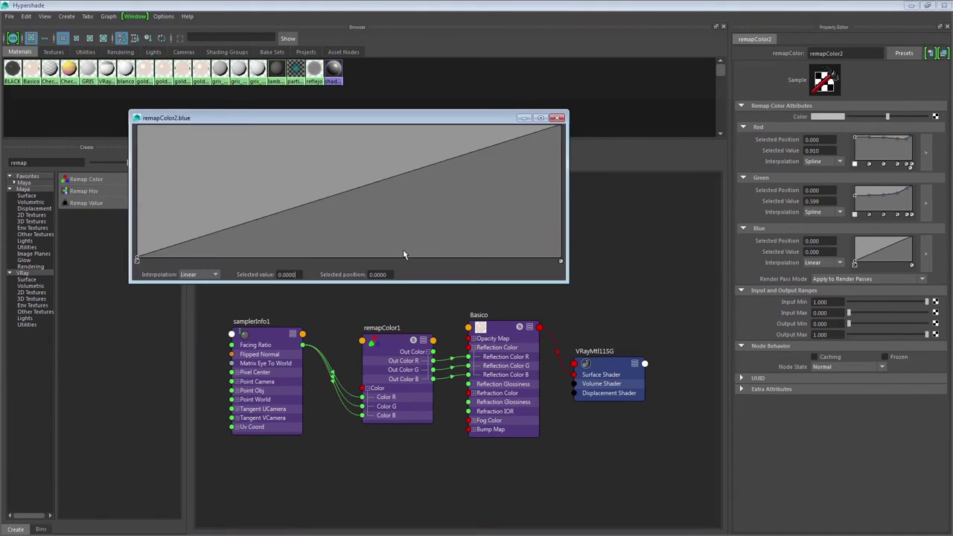
key("ctrl+v")
key("Return")
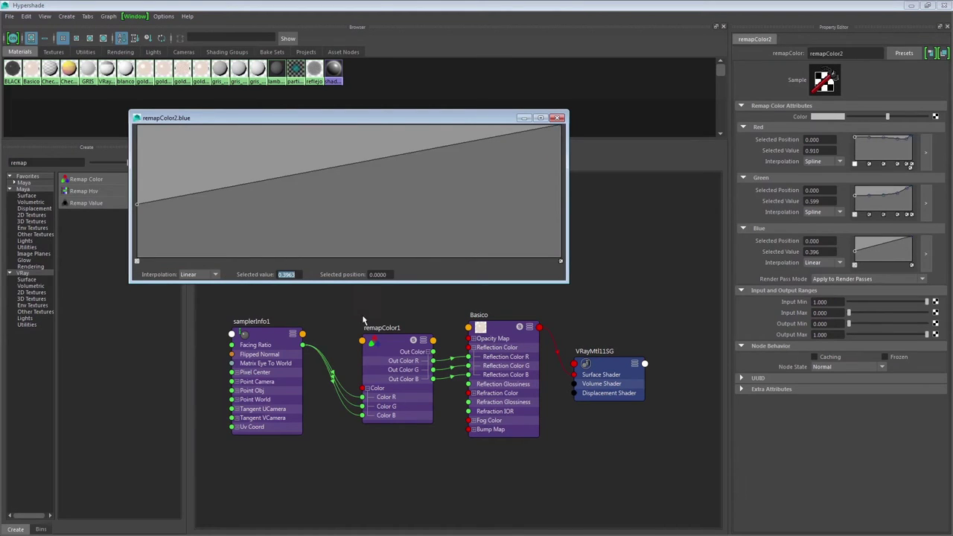
left_click(192, 274)
left_click(187, 315)
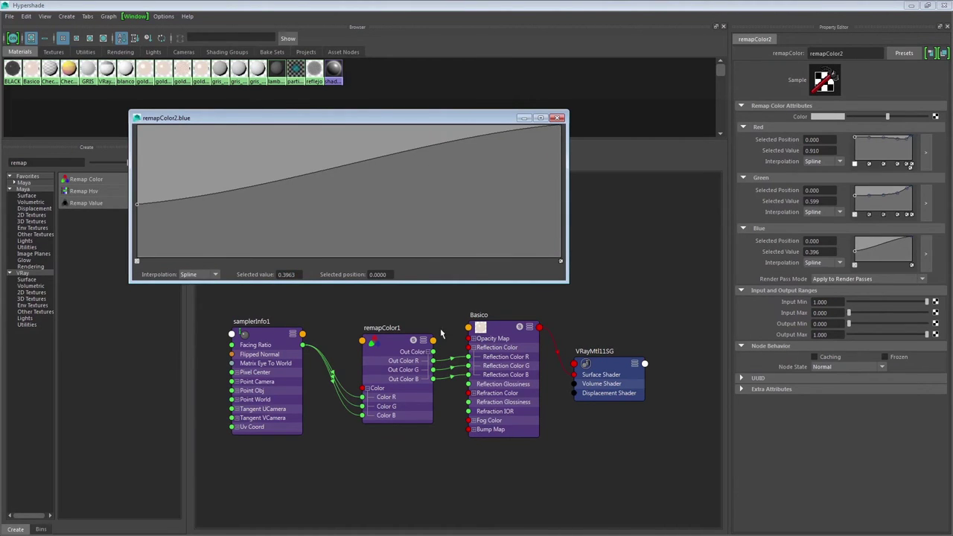
Check remapColor1's blue point at 0.25, then return remapColor2's blue end point to position 1.0
left_click(397, 347)
left_click(925, 253)
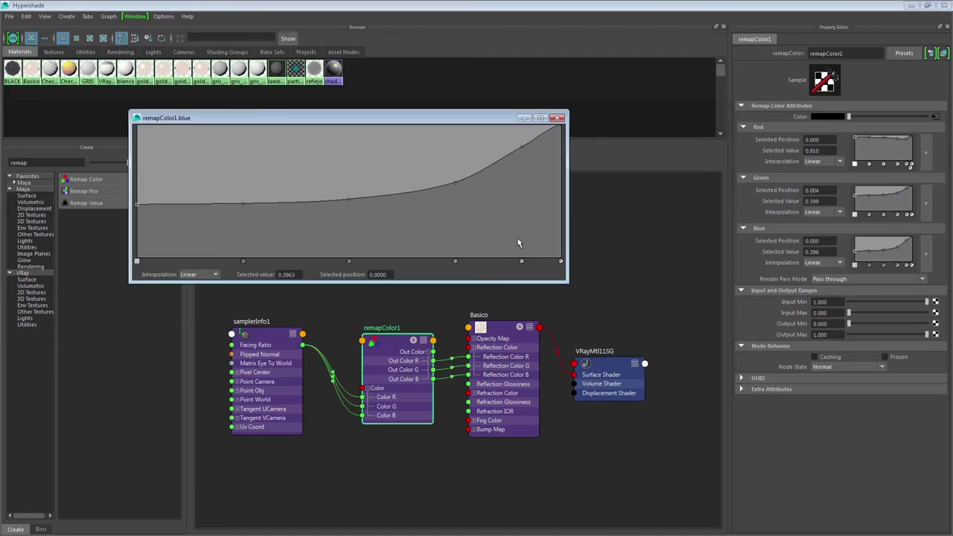
left_click(243, 204)
left_click(393, 249)
right_click(393, 249)
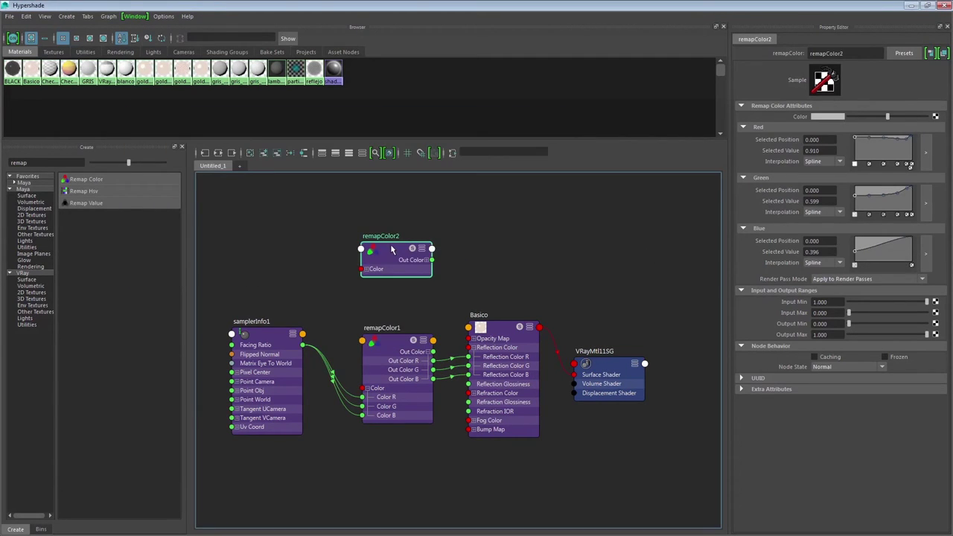
left_click(926, 253)
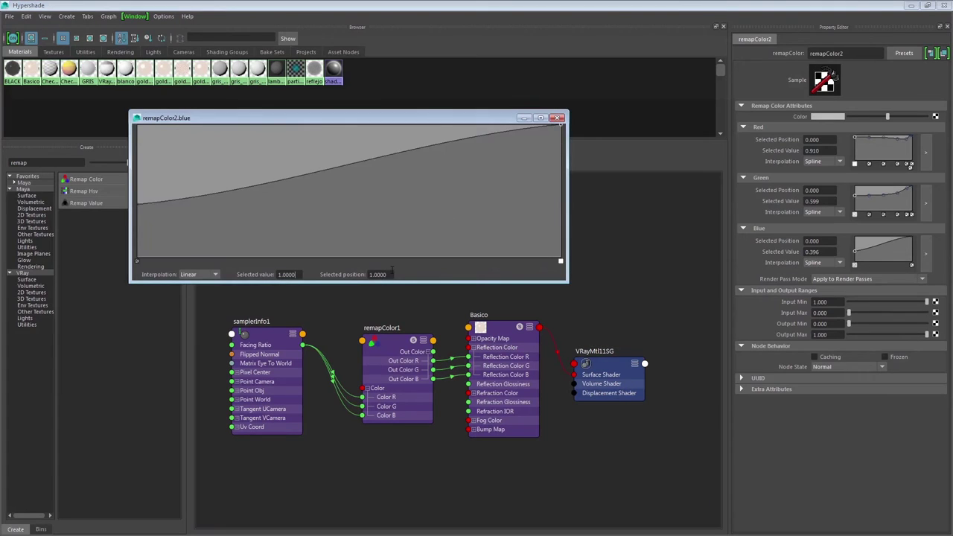
type("0.25")
key("Return")
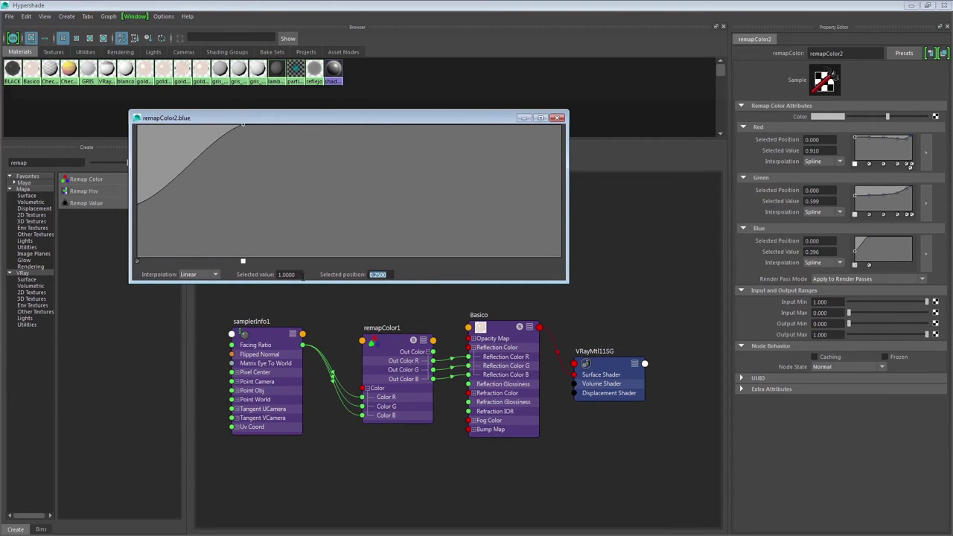
left_click_drag(242, 125, 577, 124)
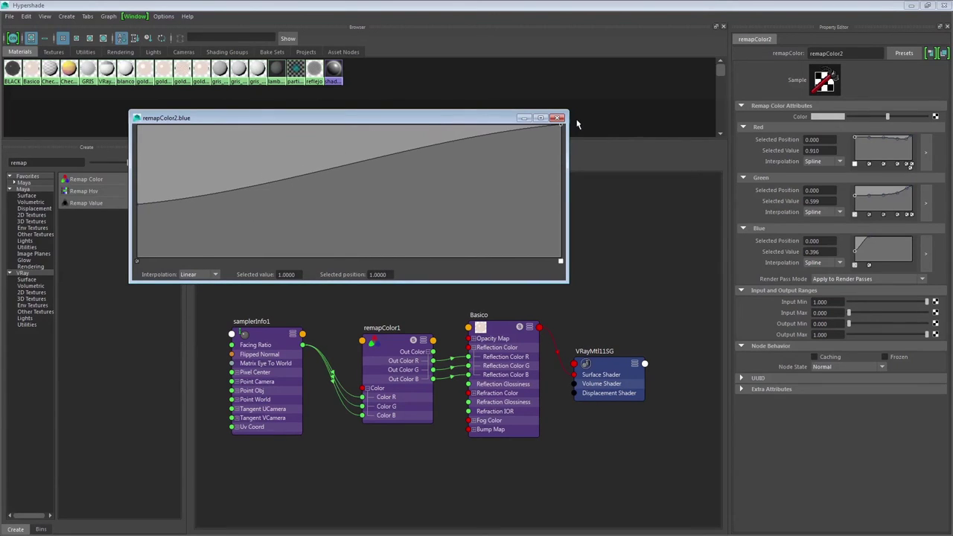
Add a blue curve point at position 0.25 with value 0.4
left_click(244, 187)
left_click_drag(386, 274, 253, 275)
type("0.25")
key("Return")
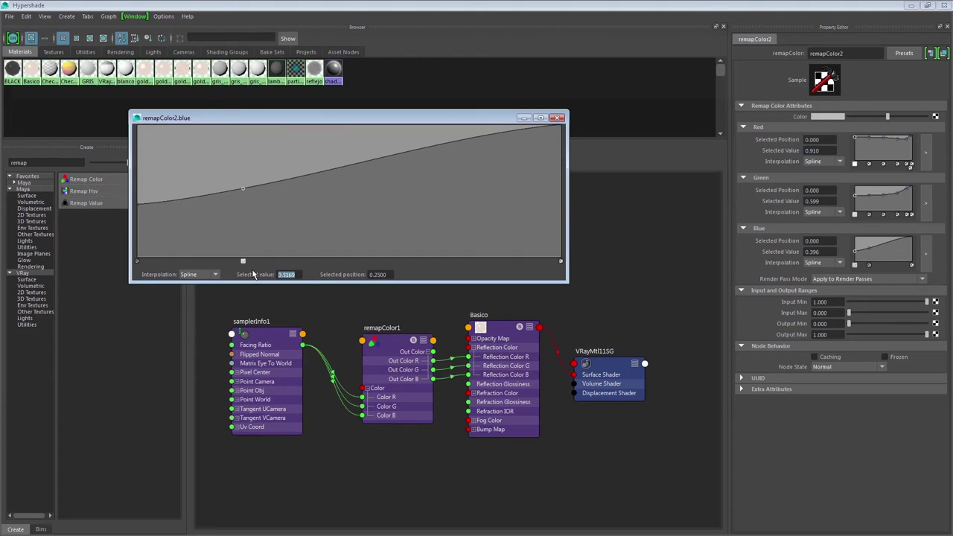
type("0.4")
key("Return")
Add a blue curve point at position 0.5 with value 0.4362, matching remapColor1
left_click(406, 343)
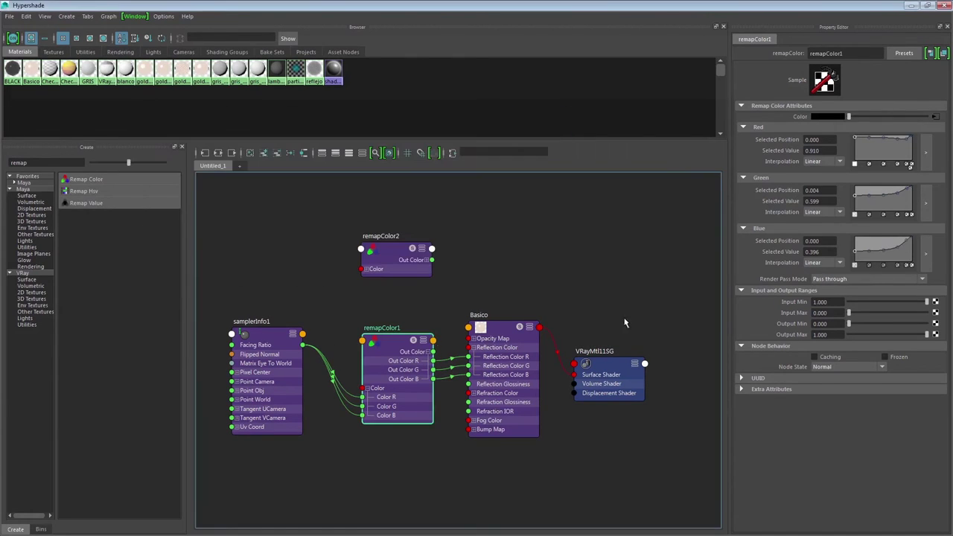
left_click(926, 253)
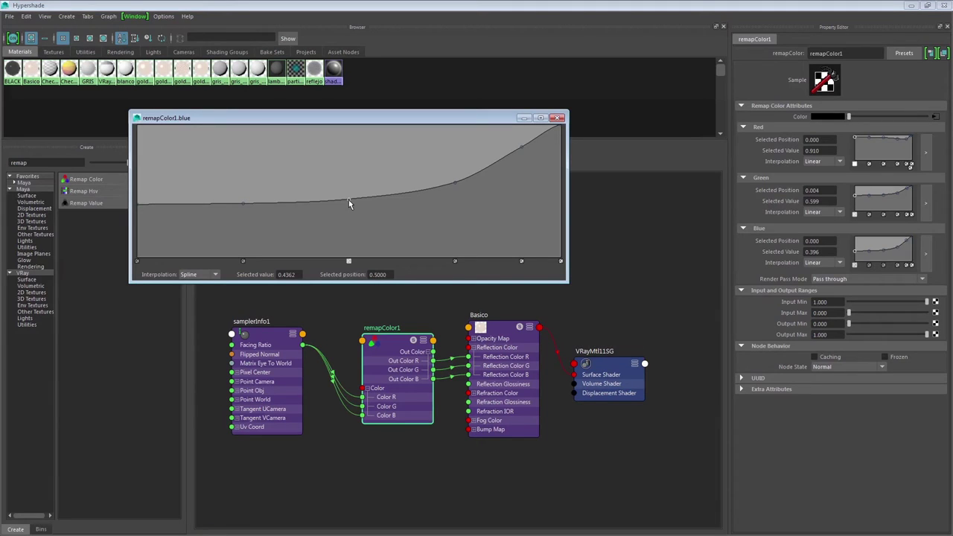
left_click(294, 274)
left_click_drag(295, 274, 256, 274)
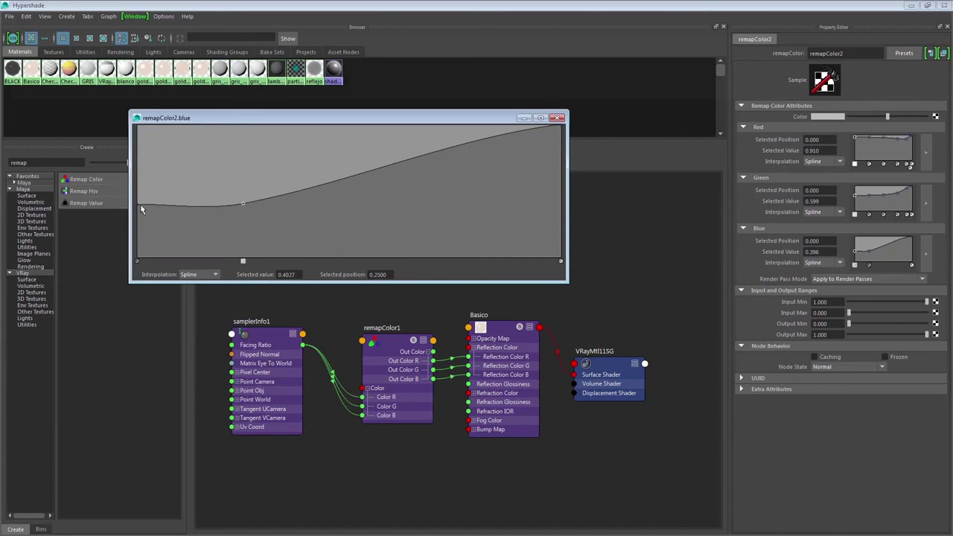
left_click(338, 185)
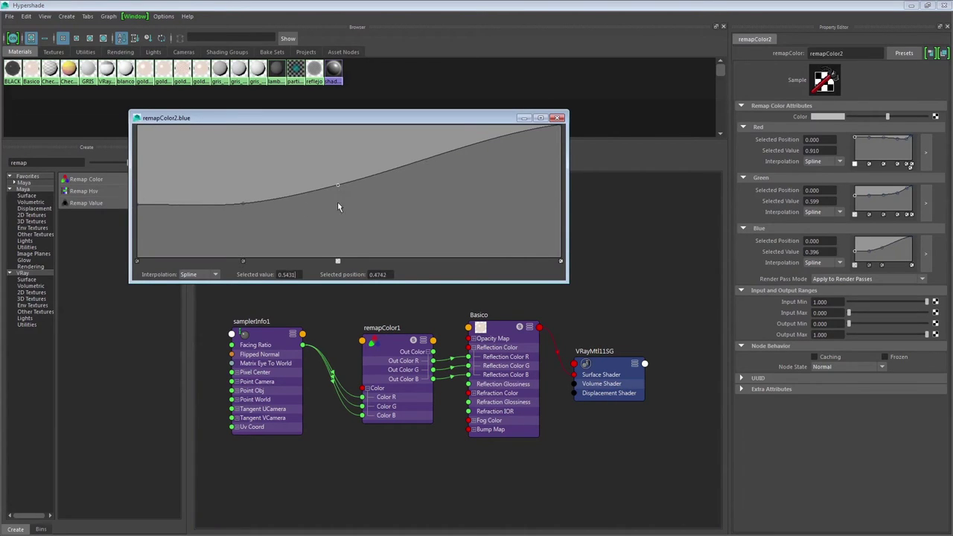
double_click(378, 274)
type("0.05")
key("Return")
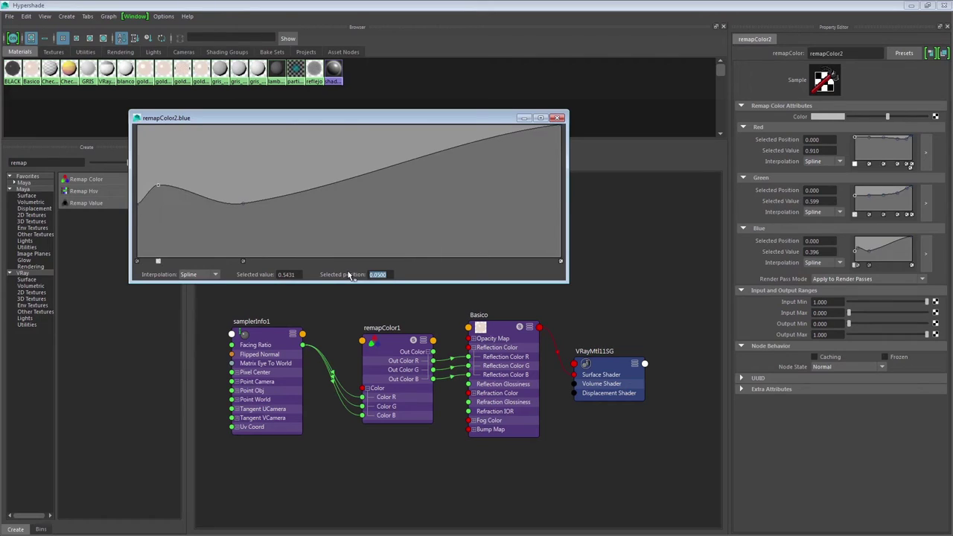
type("0.5")
key("Return")
key("shift+Tab")
type("0.4362")
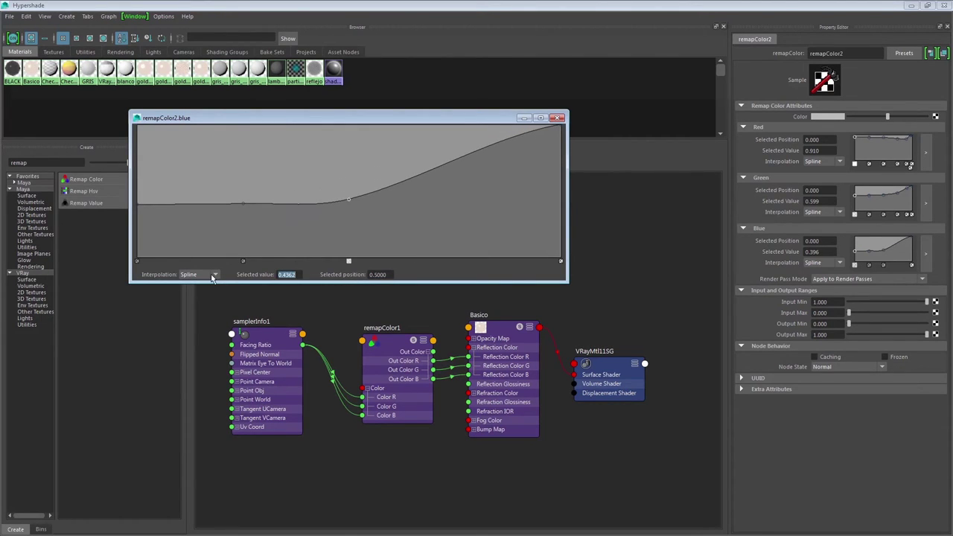
key("Return")
Add a blue curve point at position 0.75 with value 0.5629
left_click(381, 329)
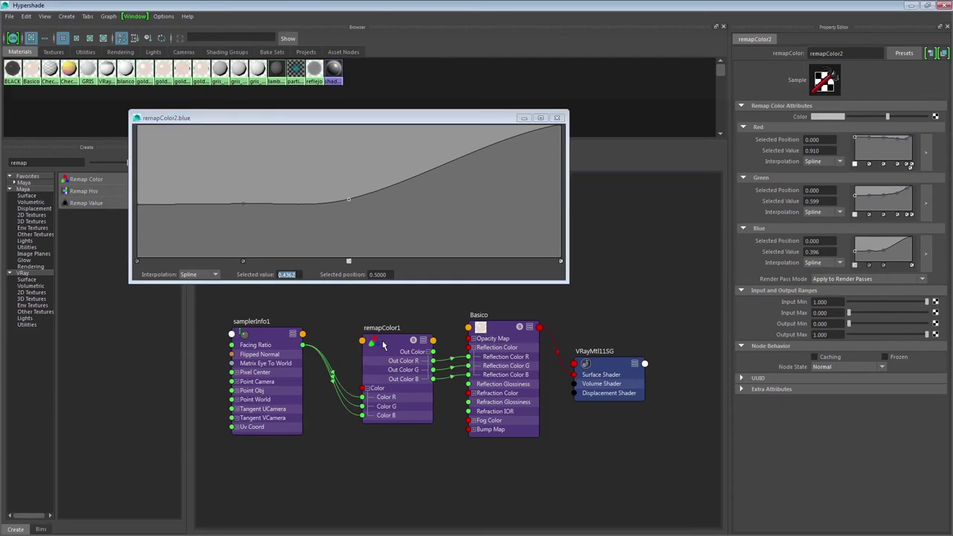
left_click(925, 254)
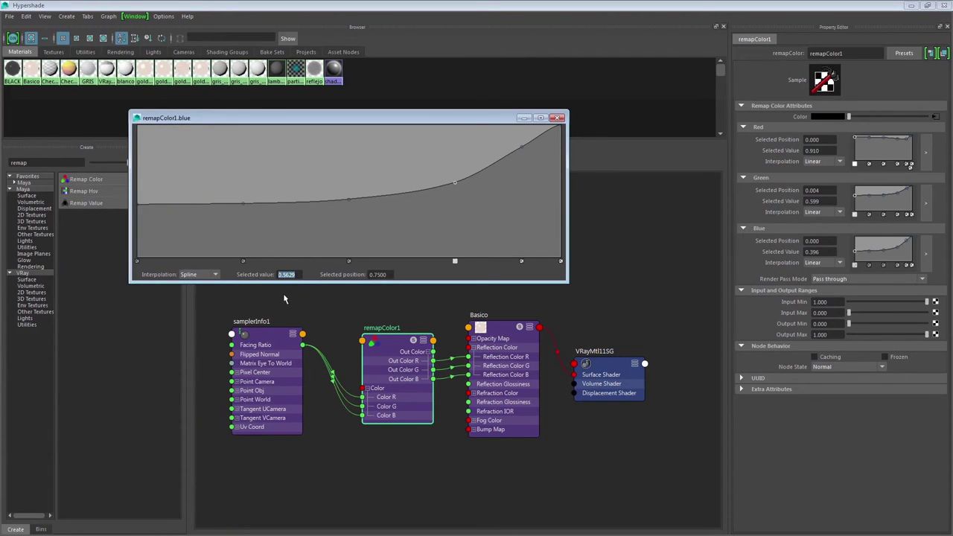
left_click(345, 399)
left_click(385, 271)
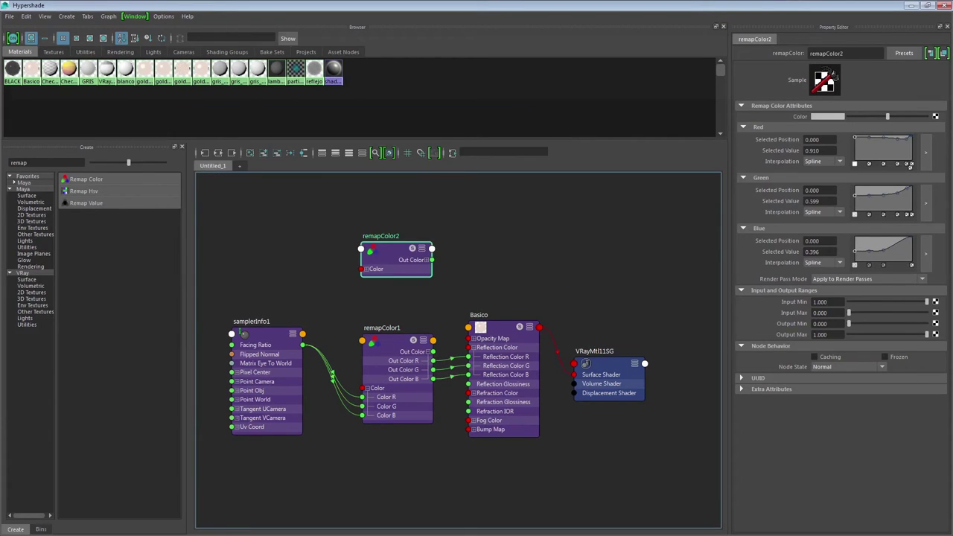
left_click(925, 253)
left_click(425, 177)
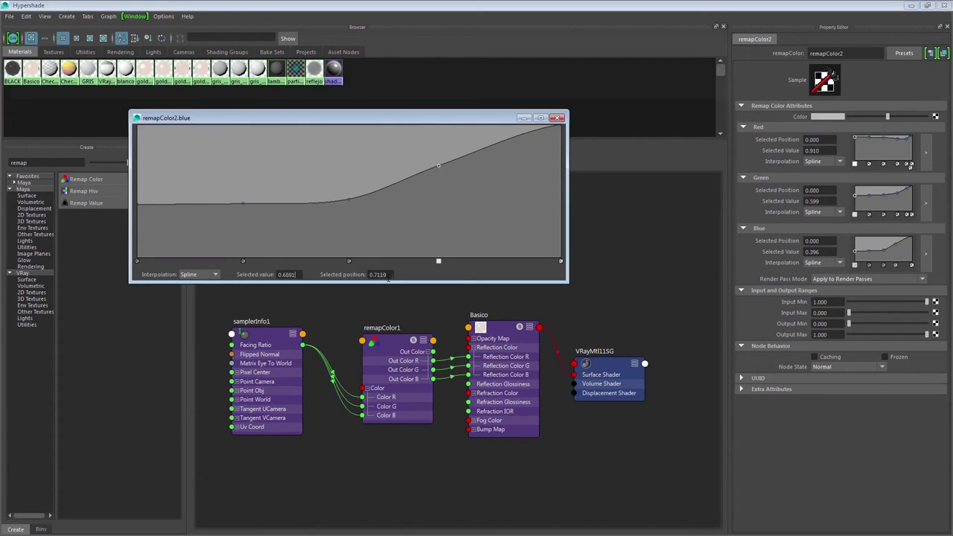
double_click(379, 274)
type(".75")
key("Return")
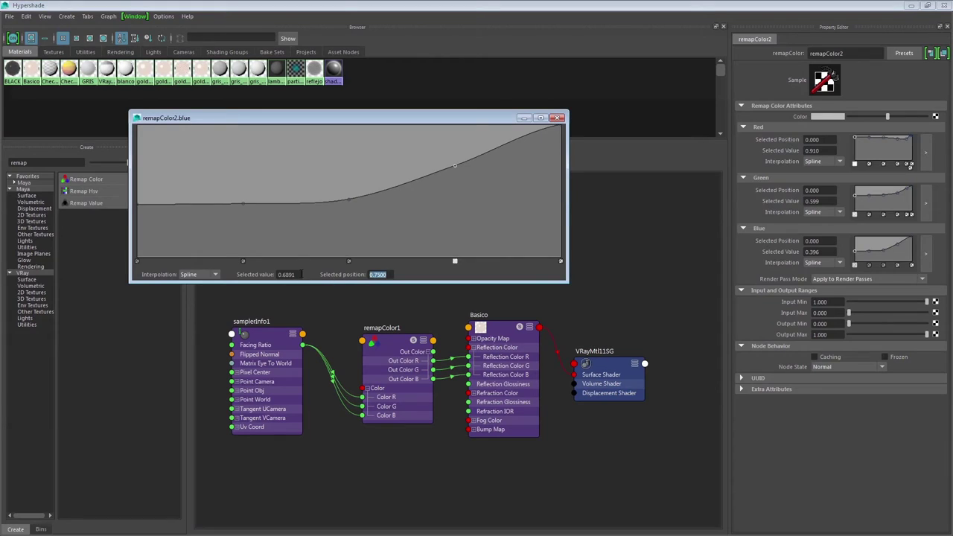
double_click(286, 274)
type(".5629")
key("Return")
Set remapColor2's top blue point at 0.9075 to value 0.83, copied from remapColor1
left_click(670, 259)
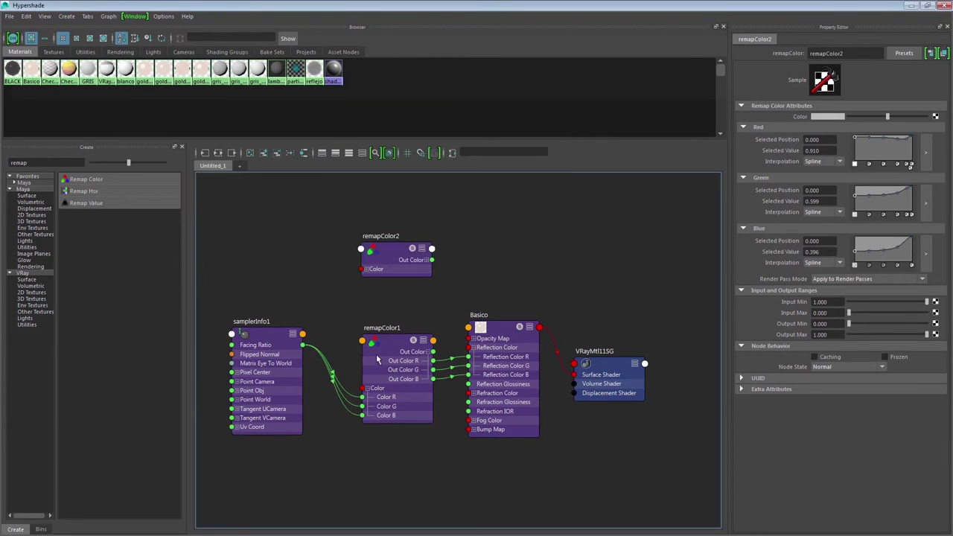
left_click(394, 347)
left_click(927, 254)
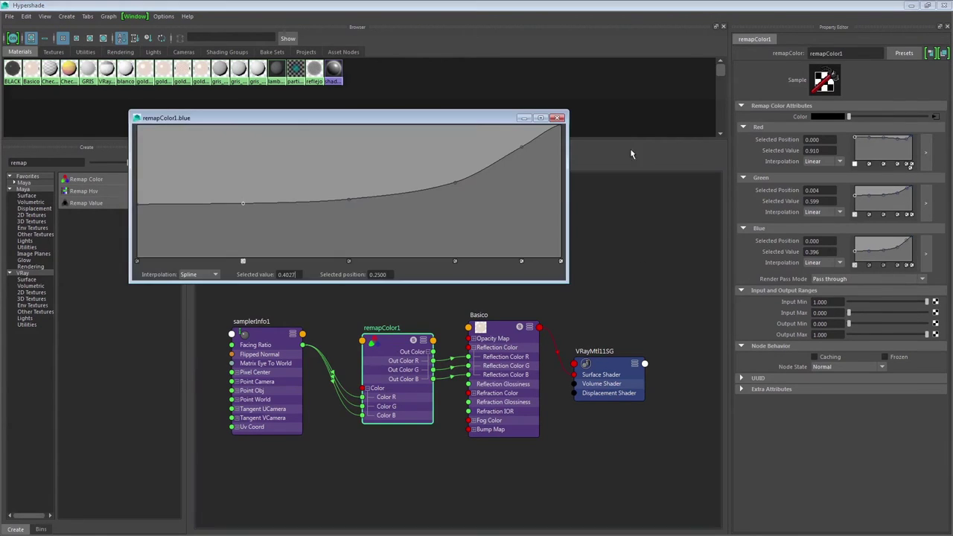
left_click(521, 145)
double_click(289, 275)
left_click(346, 304)
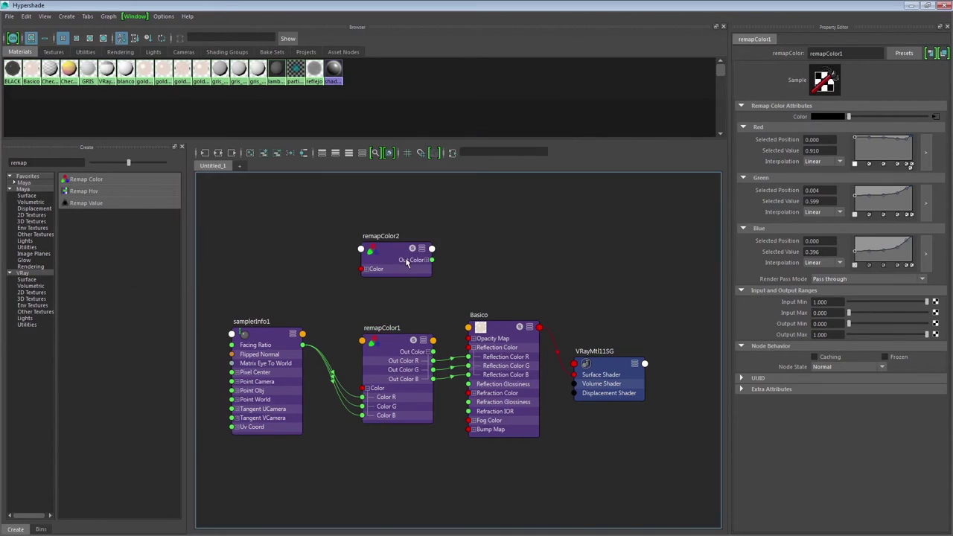
left_click(406, 260)
left_click(926, 254)
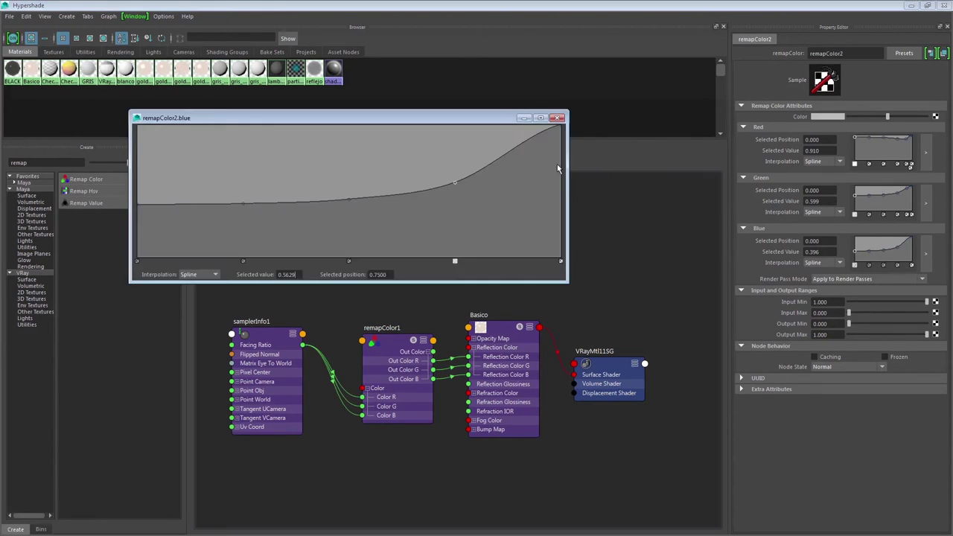
left_click(521, 142)
double_click(287, 275)
type("0.83")
key("Return")
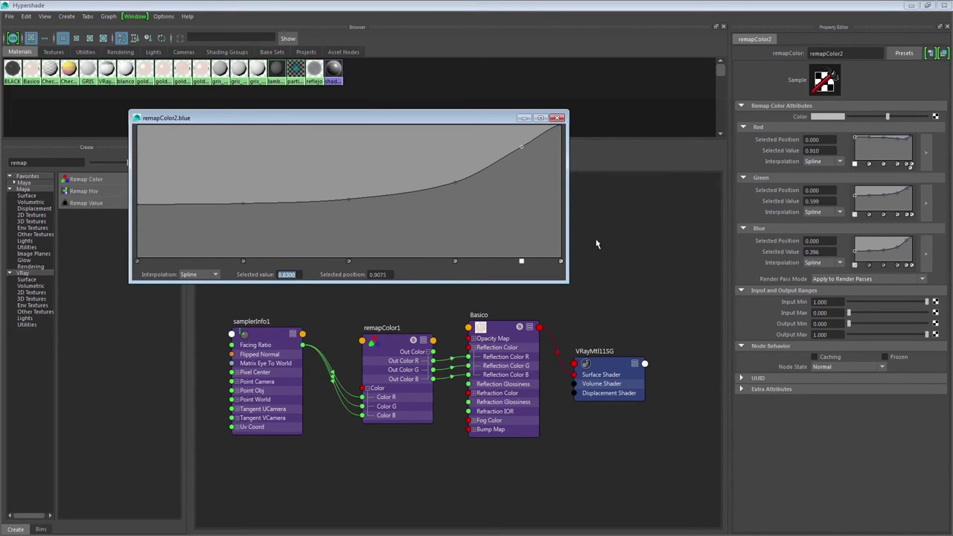
left_click(596, 244)
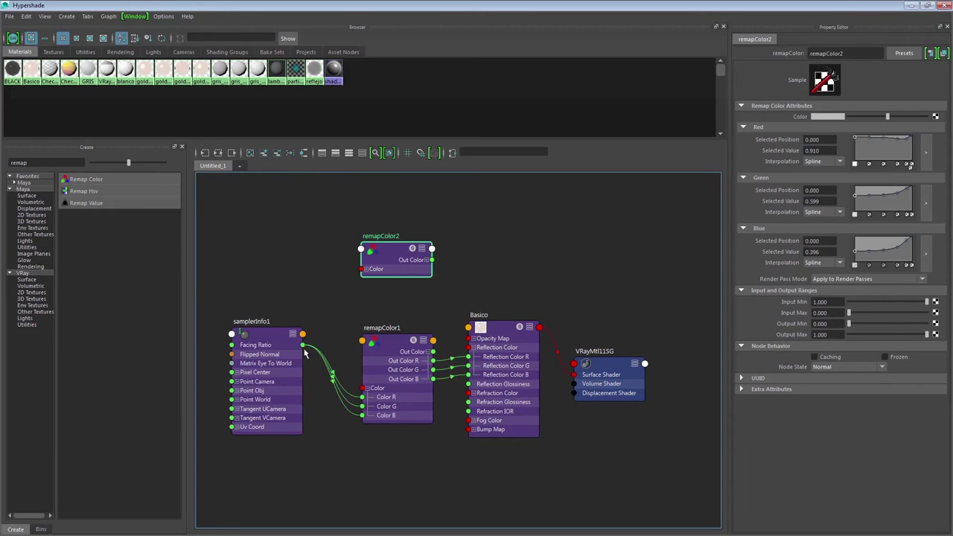
Expand remapColor2's Color and connect samplerInfo1's Facing Ratio to Color R and G
left_click(365, 269)
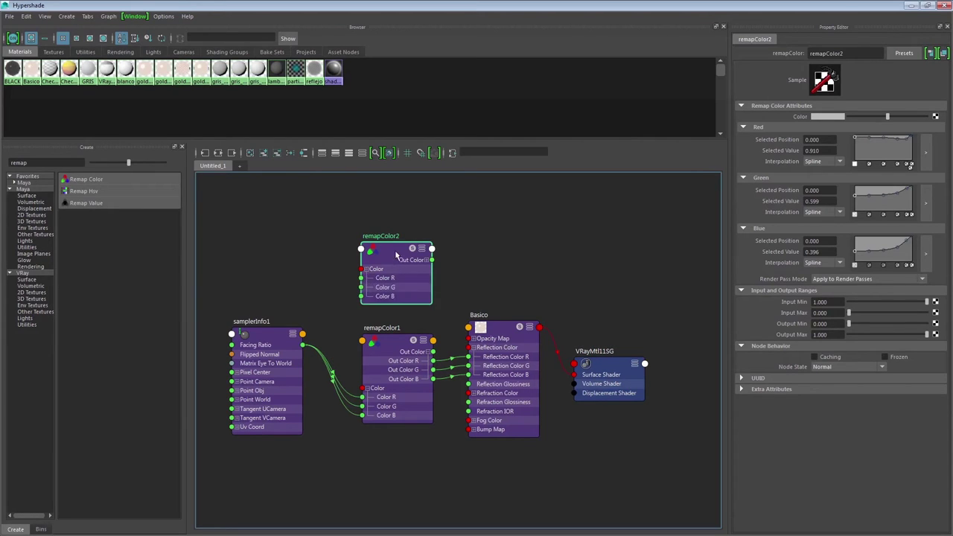
left_click_drag(396, 256, 370, 225)
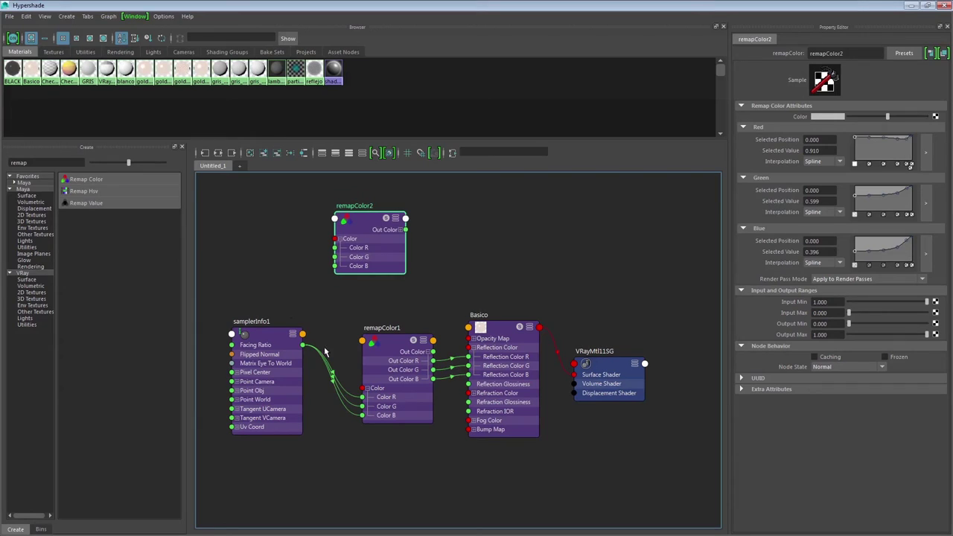
left_click_drag(302, 345, 335, 247)
mouse_move(302, 345)
left_mouse_down()
mouse_move(334, 257)
mouse_move(336, 276)
mouse_move(334, 265)
left_mouse_up()
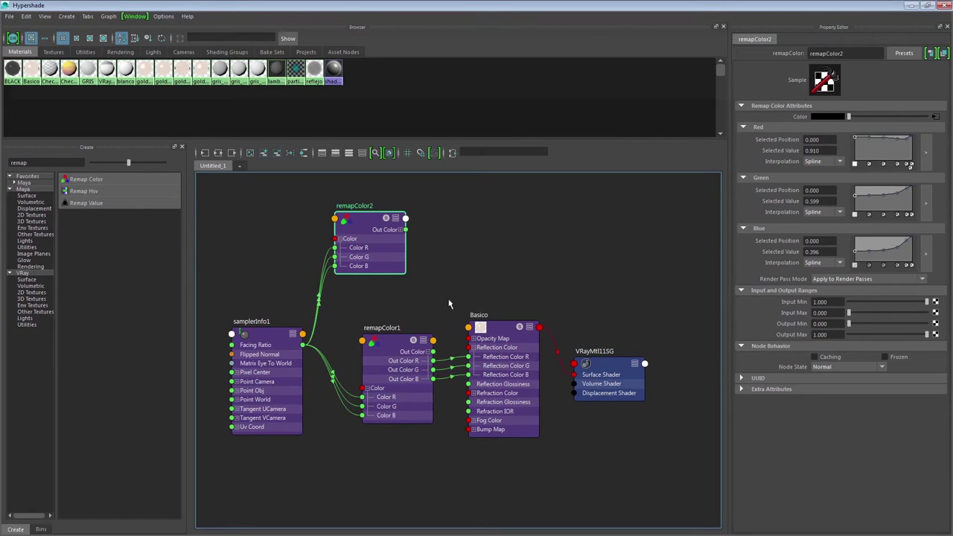
Create a remapValue1 node and drag Facing Ratio toward its Input Value
left_click(85, 202)
left_click_drag(409, 190, 500, 227)
left_click_drag(303, 345, 467, 242)
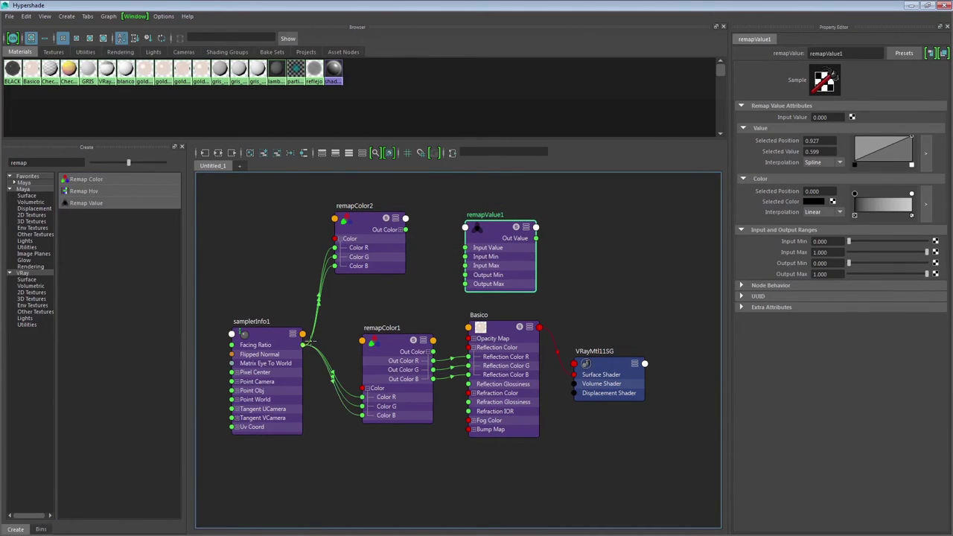
Link Facing Ratio into remapValue1's Input Value, then delete remapValue1
left_click_drag(303, 344, 466, 247)
left_click(466, 248)
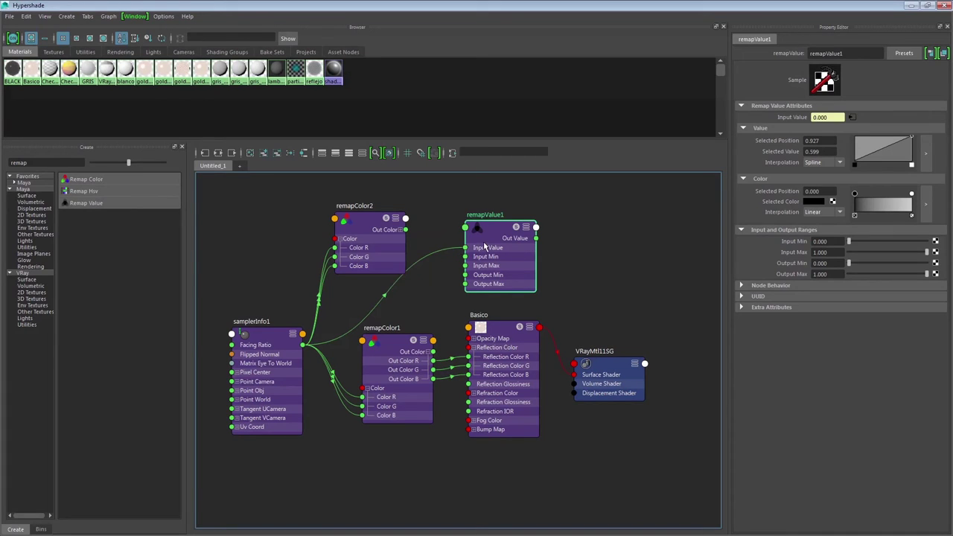
key("Delete")
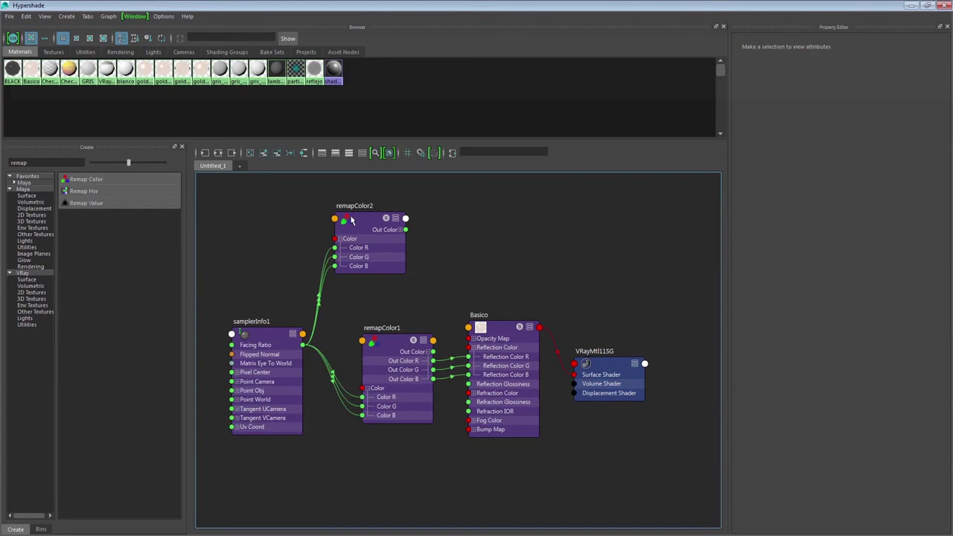
Connect remapColor2's Out Color R, G, B to Basico's Reflection Color R, G, B; delete remapColor1
left_click(355, 220)
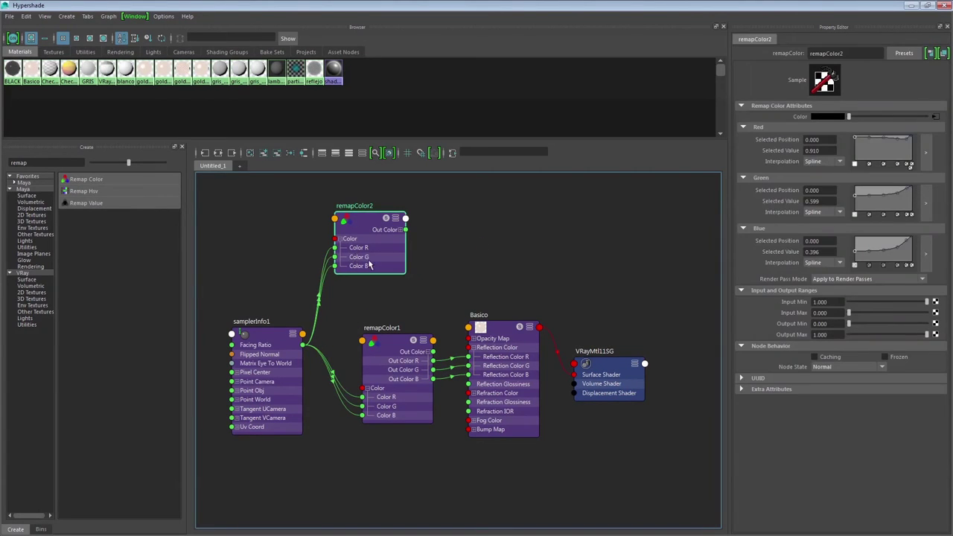
left_click(399, 230)
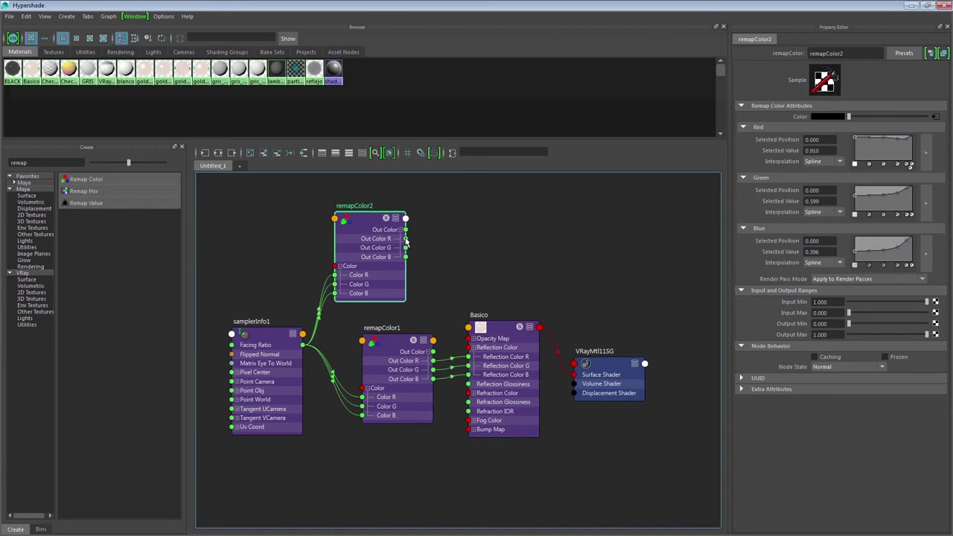
left_click_drag(406, 238, 465, 356)
mouse_move(405, 248)
left_mouse_down()
mouse_move(456, 326)
mouse_move(468, 366)
mouse_move(440, 294)
mouse_move(468, 375)
left_mouse_up()
left_click(411, 362)
key("Delete")
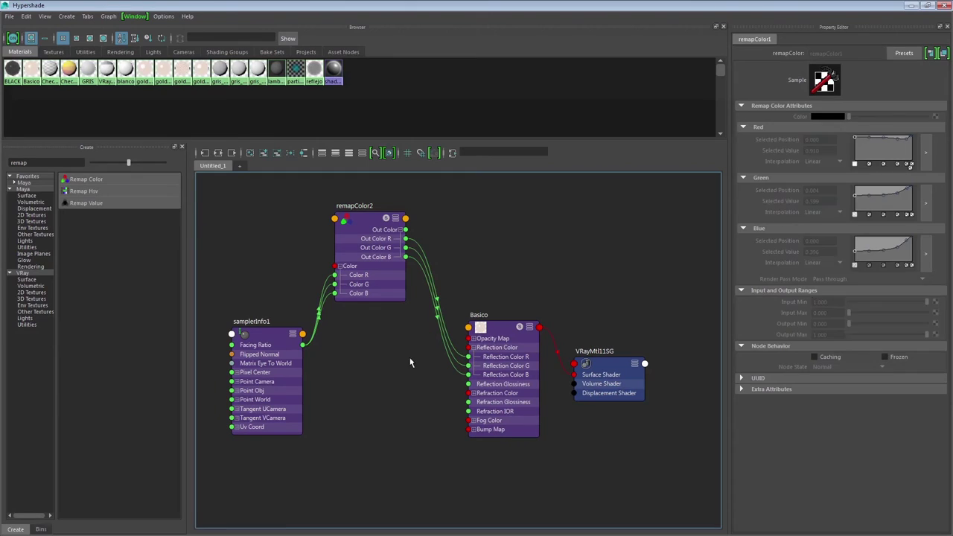
left_click_drag(391, 243, 394, 328)
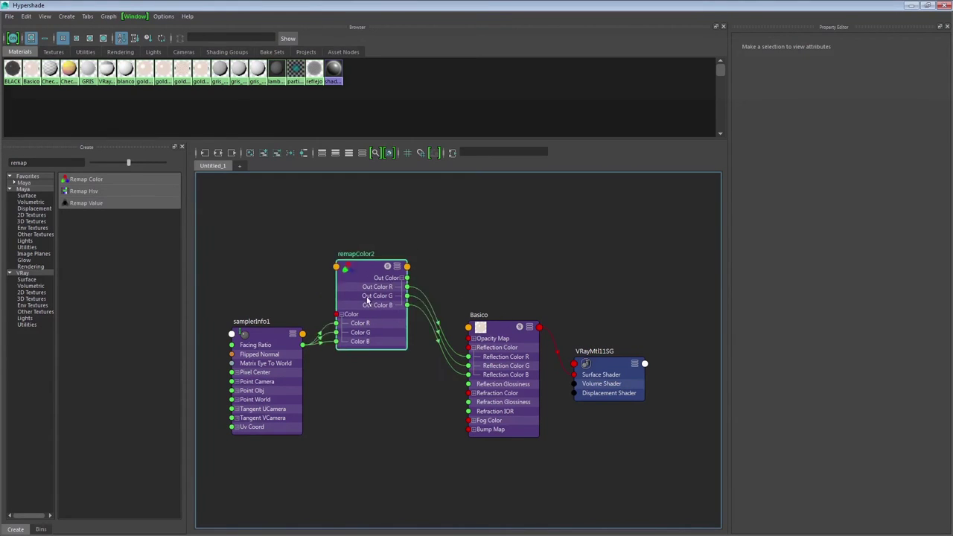
Select Basico and set its Reflection Glossiness to 0.85, keeping the GGX BRDF type
left_click(514, 400)
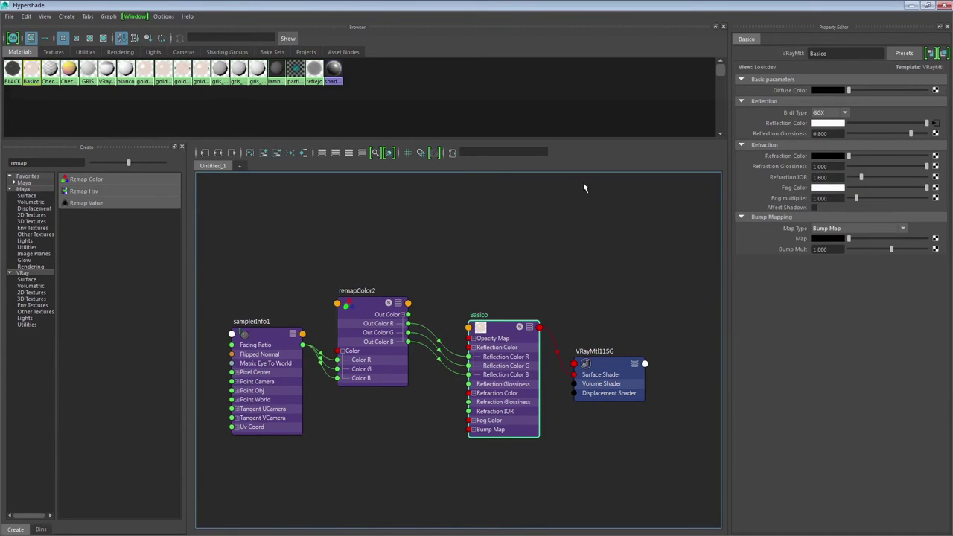
double_click(413, 5)
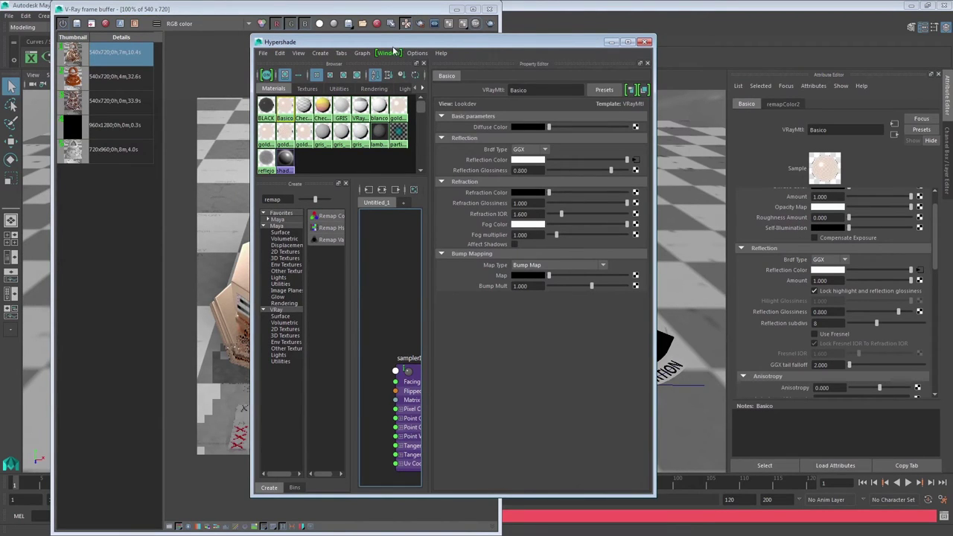
left_click_drag(400, 43, 326, 39)
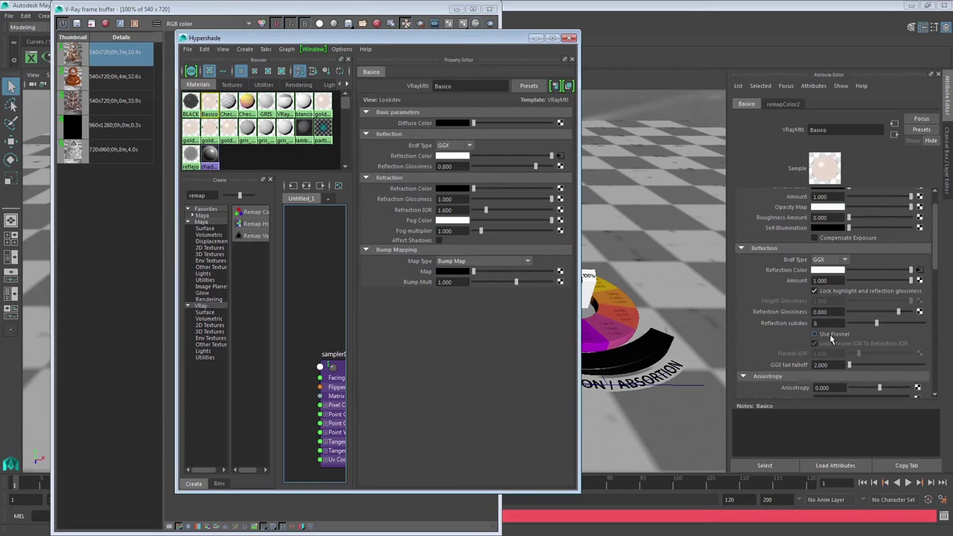
left_click(820, 312)
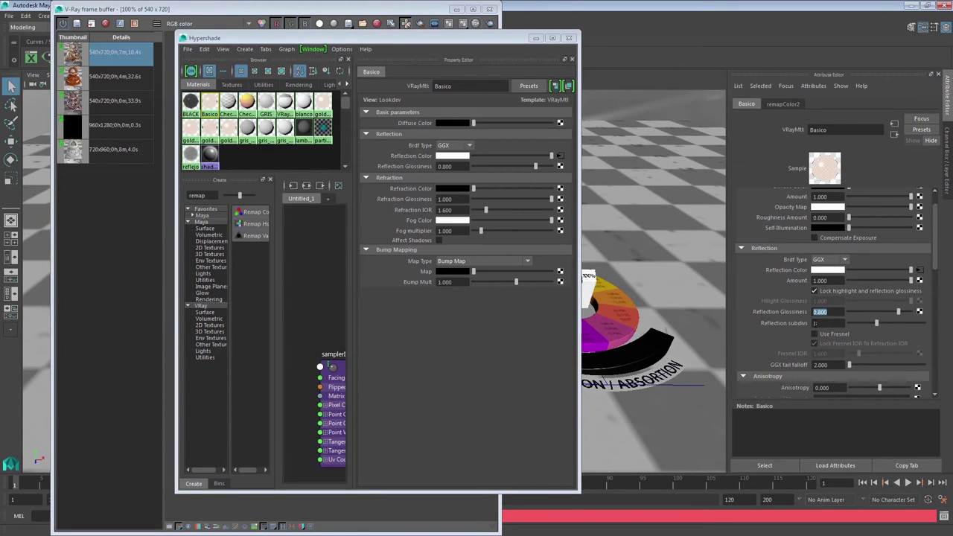
key("BackSpace")
key("Return")
type(".85")
key("Return")
left_click(837, 260)
left_click(828, 299)
scroll(794, 362, "up", 2)
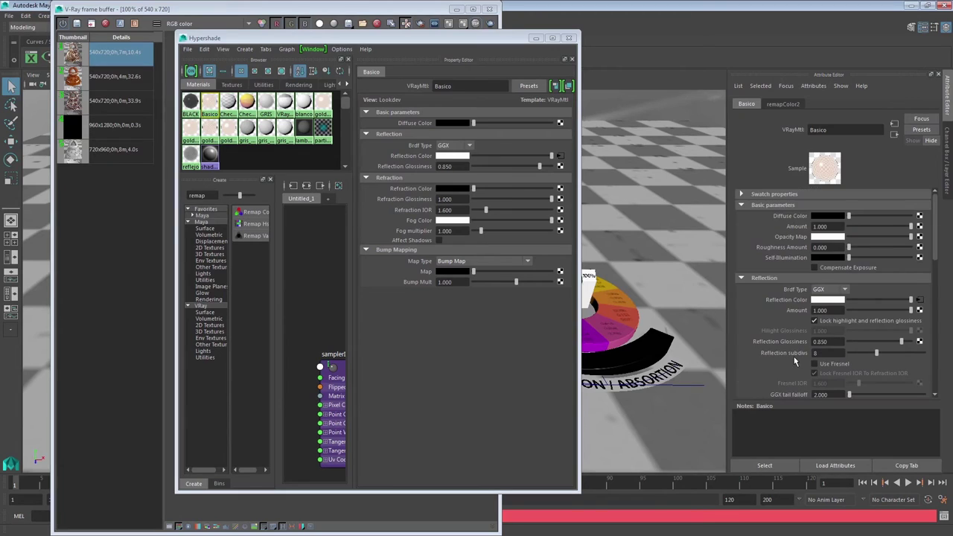
left_click(831, 217)
Restore the V-Ray frame buffer to a smaller window and save the scene
left_click(417, 15)
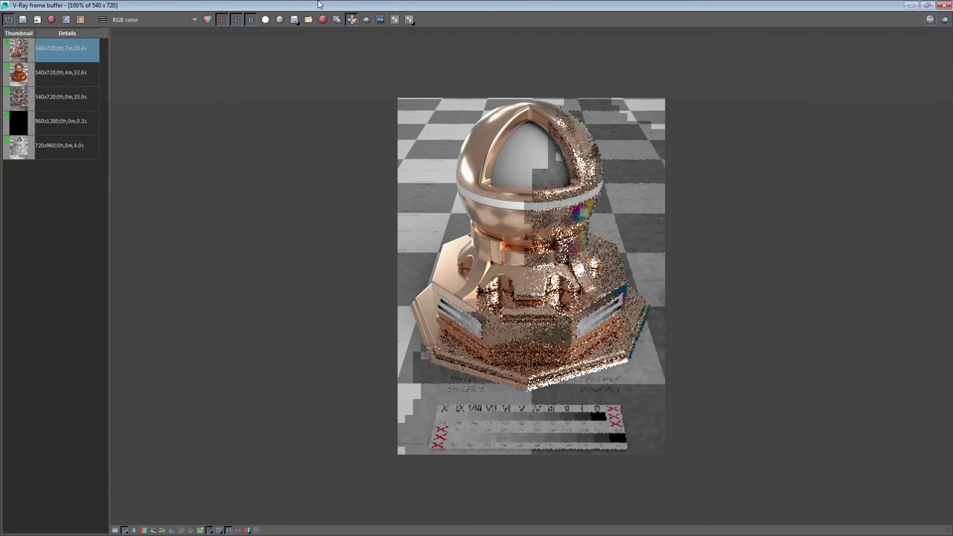
double_click(318, 4)
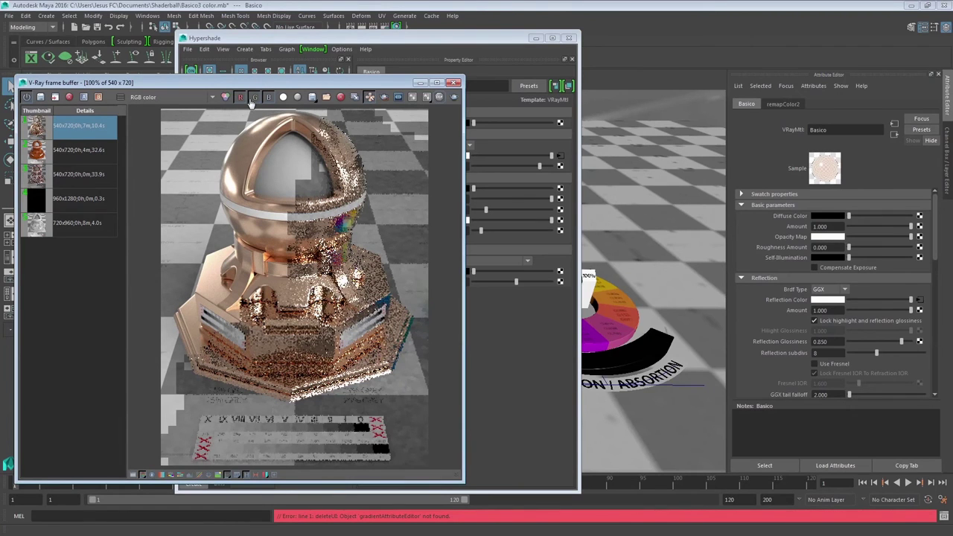
left_click(198, 4)
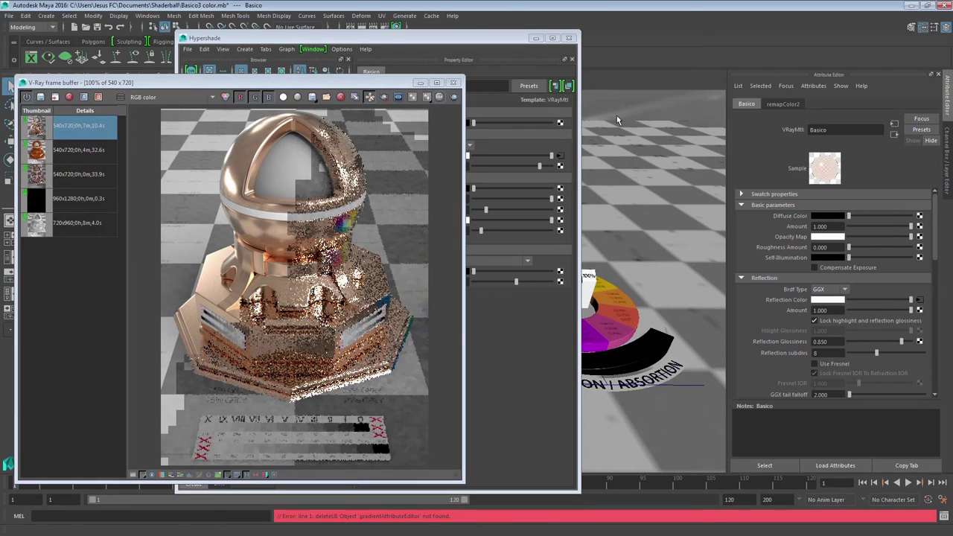
key("ctrl+s")
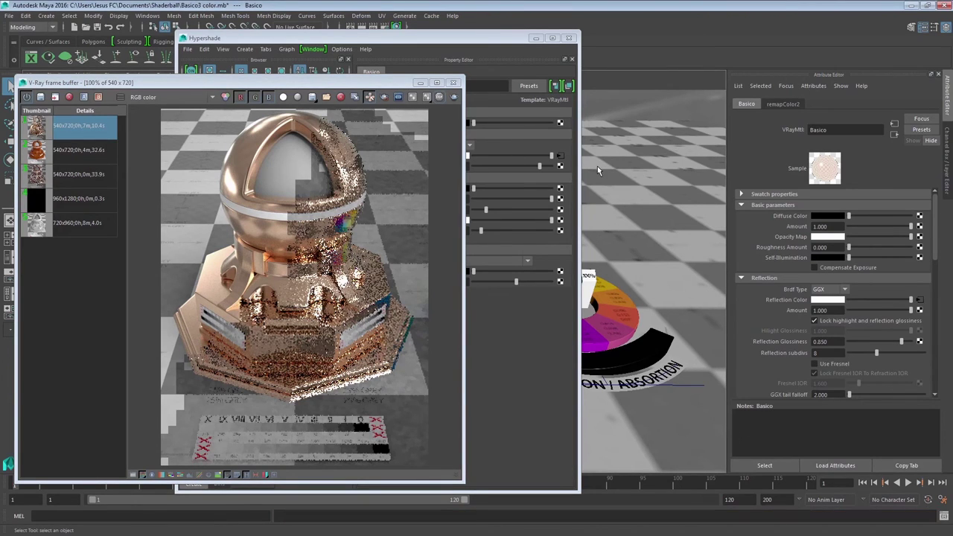
Enlarge the frame buffer and re-render the shaderball in V-Ray
left_click(597, 166)
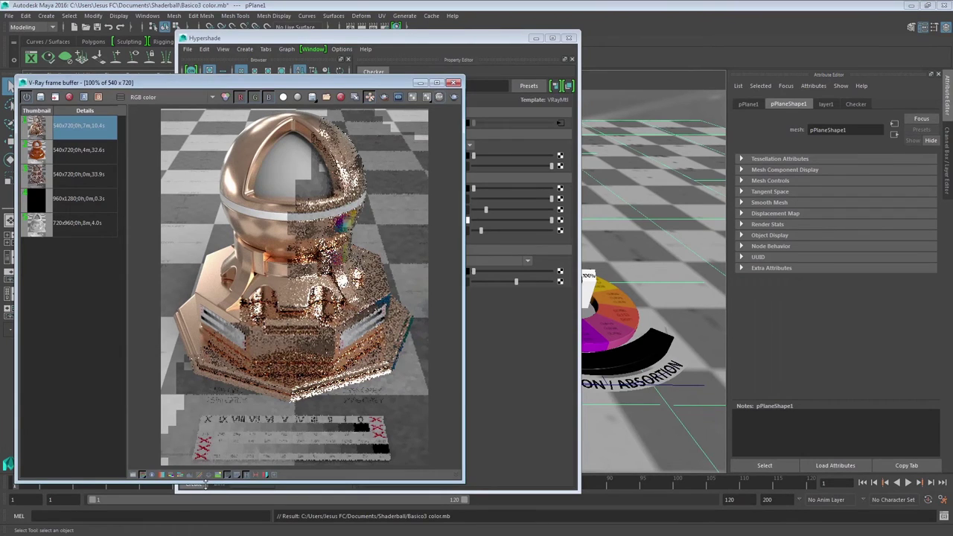
left_click_drag(210, 484, 197, 5)
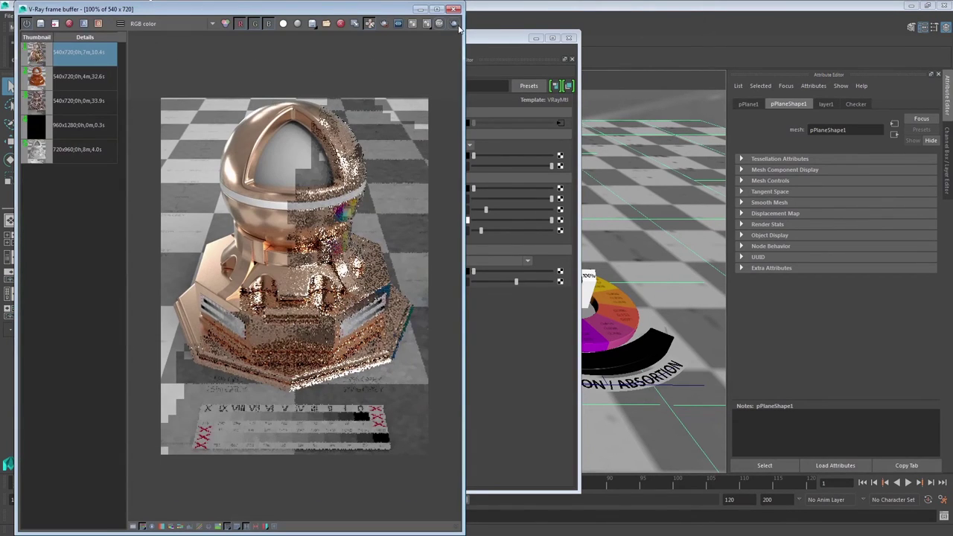
left_click(455, 24)
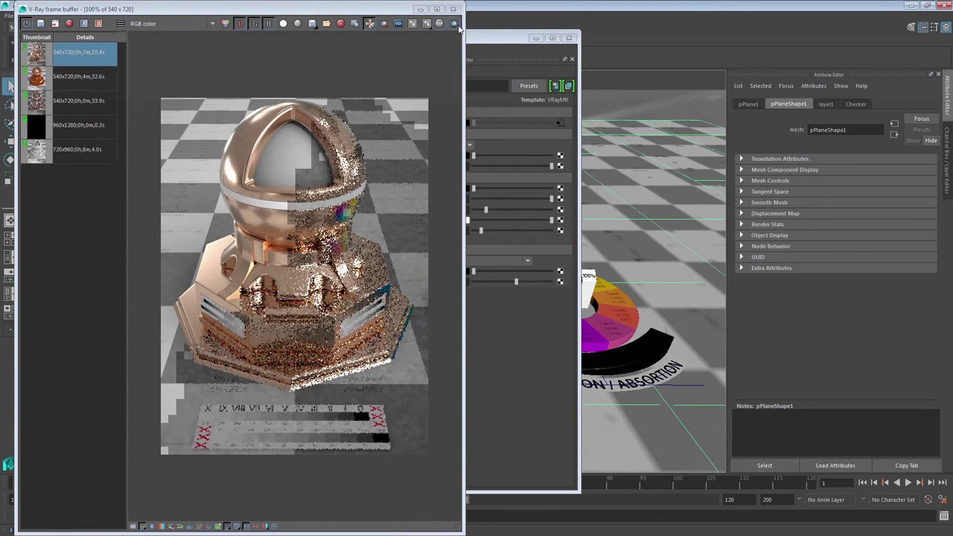
left_click(454, 23)
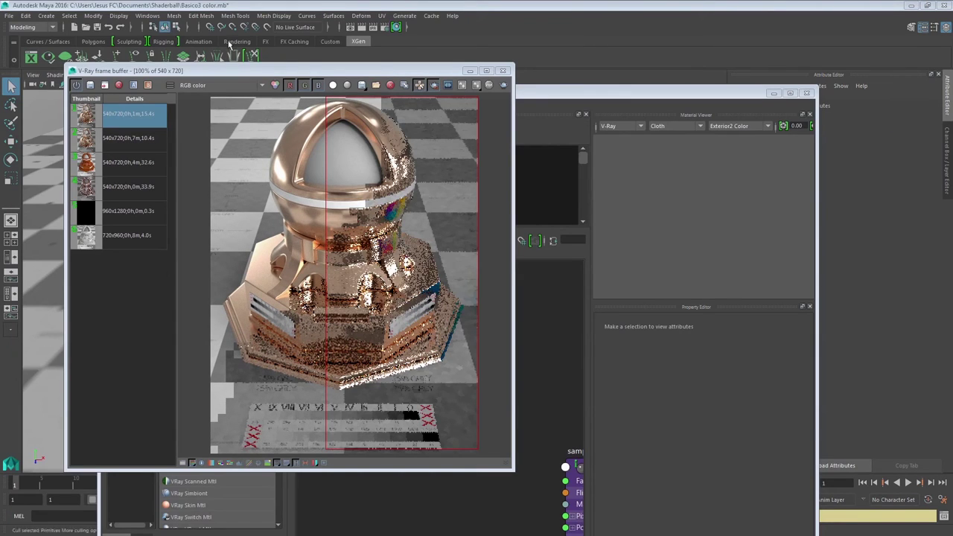
left_click(226, 71)
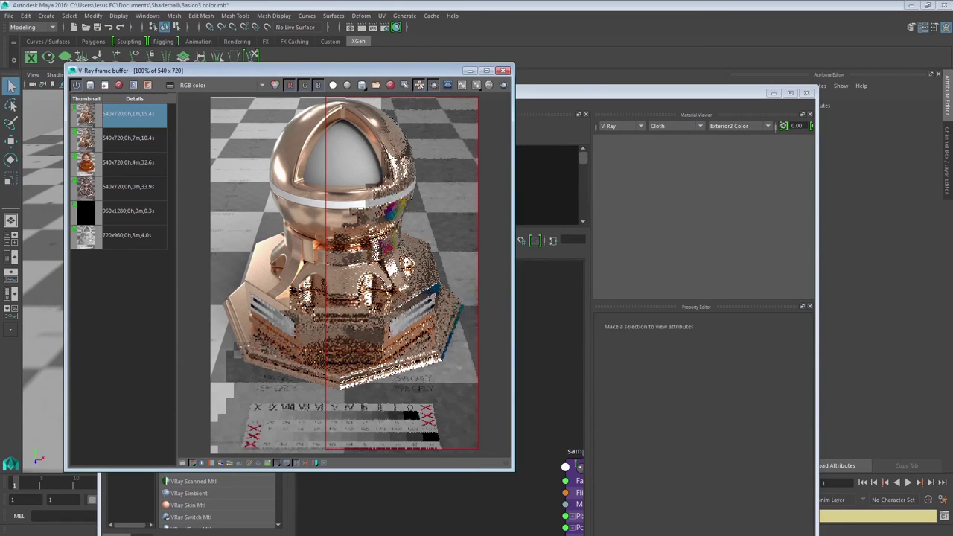
Bring up Maya's Render View and browse its File menu without choosing anything
left_click(350, 27)
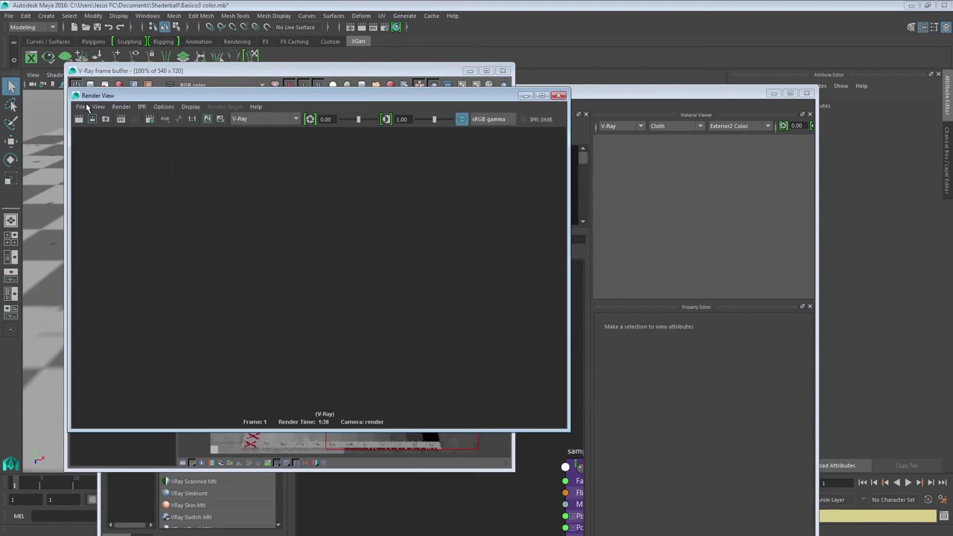
left_click(79, 106)
left_click(94, 125)
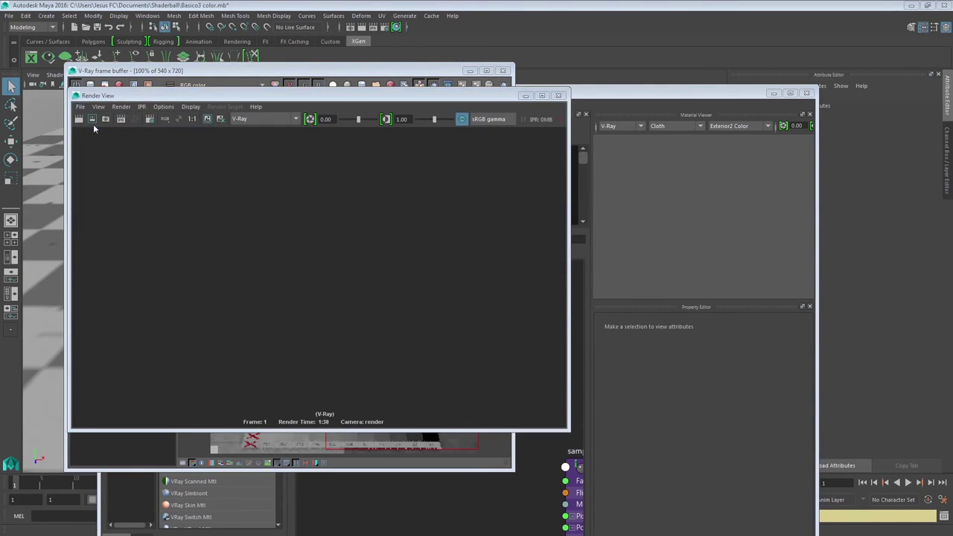
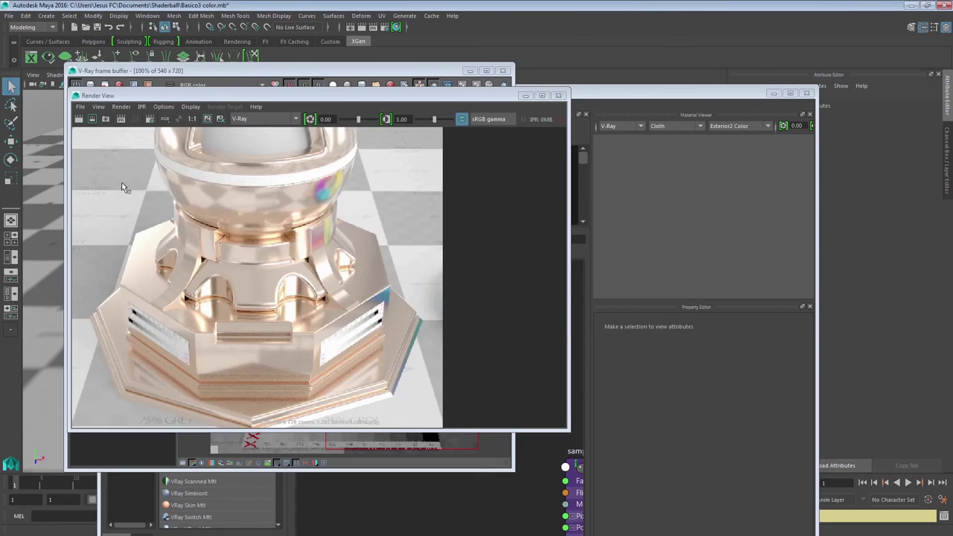
Display the shaderball render with the 1.8 gamma transform and the gamma value lowered to 0.36
key("f")
scroll(220, 195, "down", 2)
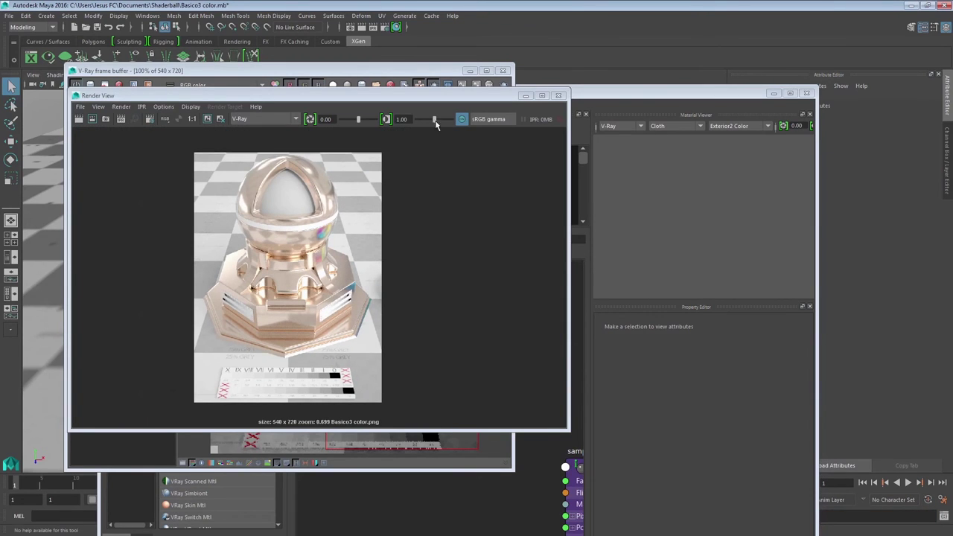
left_click(491, 122)
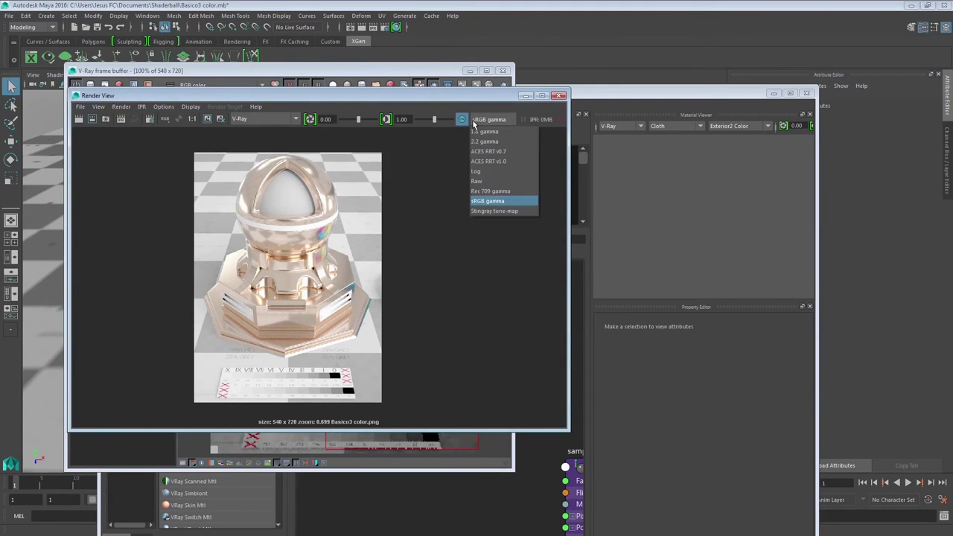
left_click(492, 142)
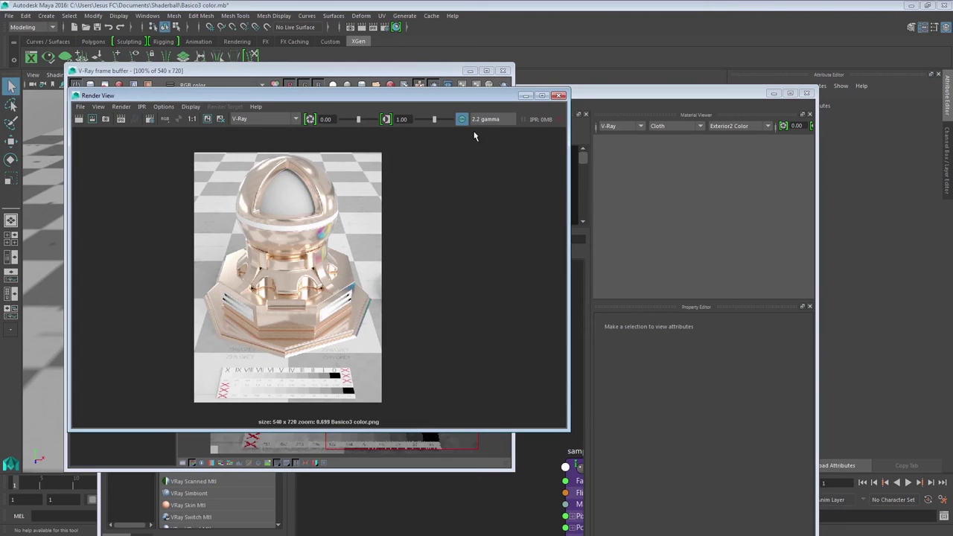
left_click(480, 122)
left_click(484, 133)
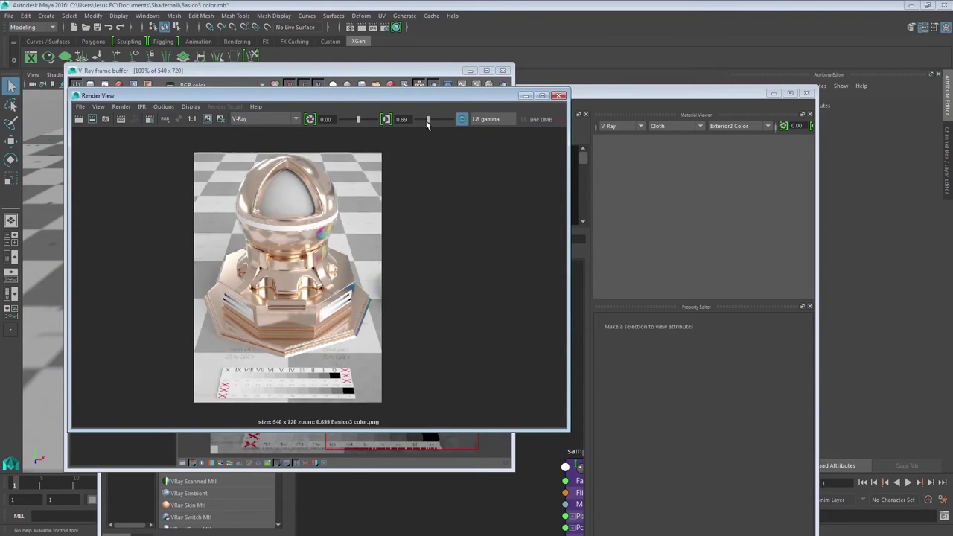
left_click_drag(434, 120, 420, 121)
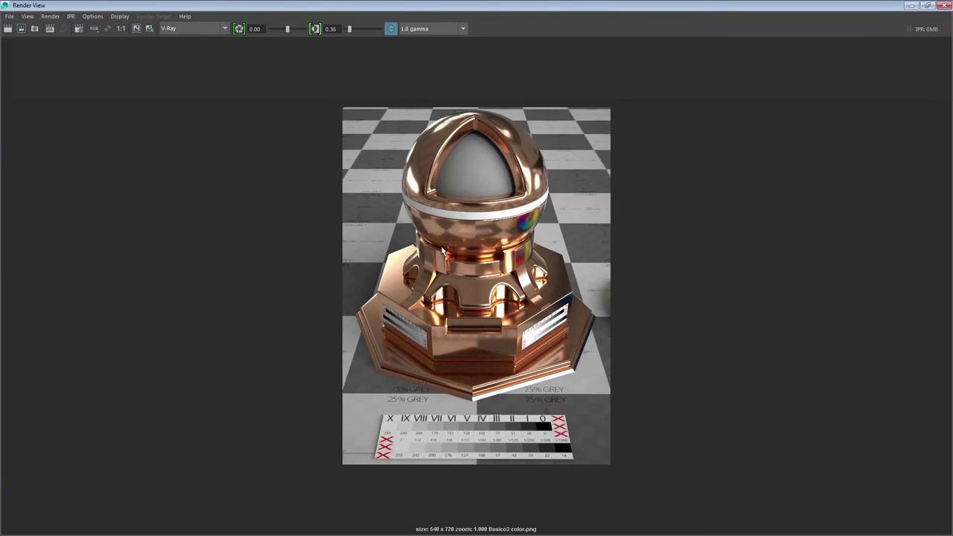
scroll(305, 276, "up", 1)
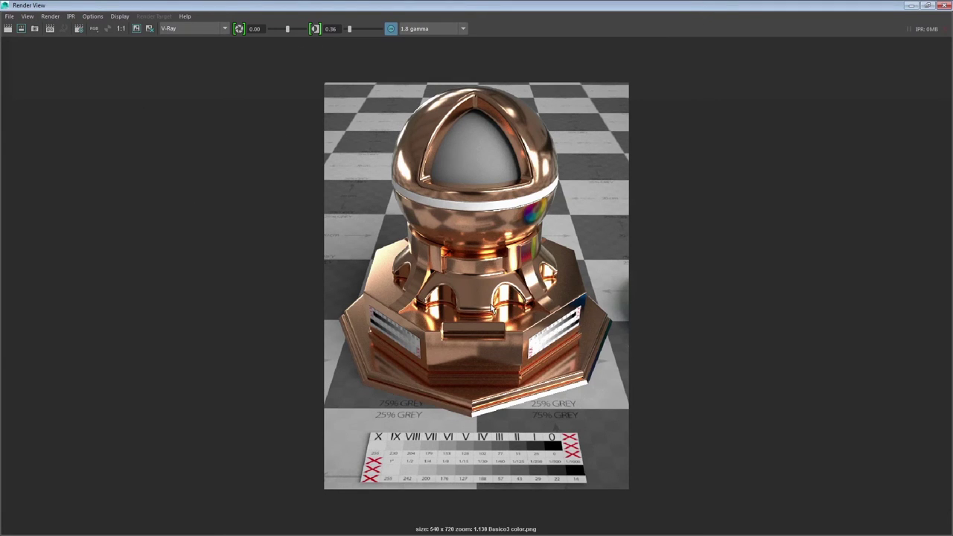
Restore Render View and compare against the V-Ray frame buffer with display colour correction applied
double_click(349, 6)
left_click(276, 71)
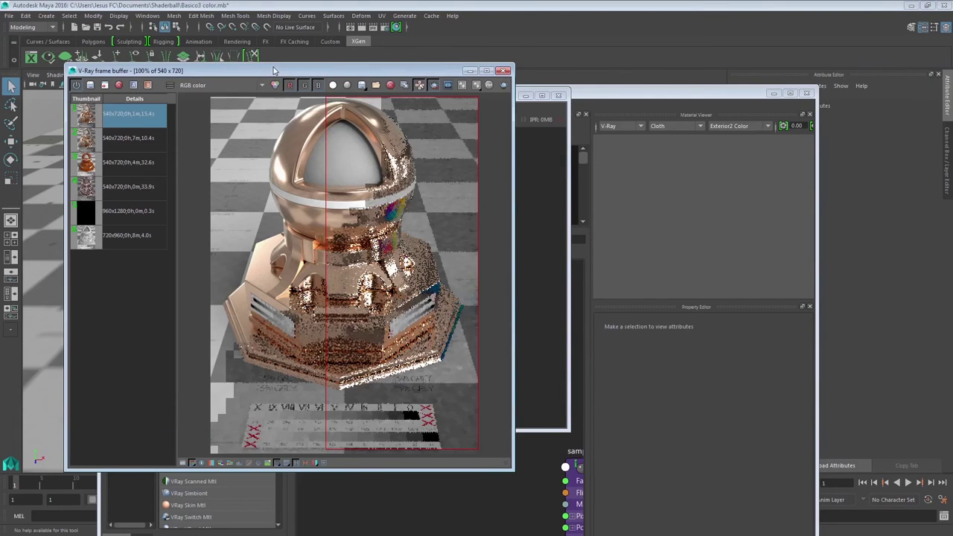
scroll(301, 181, "up", 2)
scroll(215, 377, "down", 2)
left_click(276, 466)
left_click(276, 467)
left_click(276, 467)
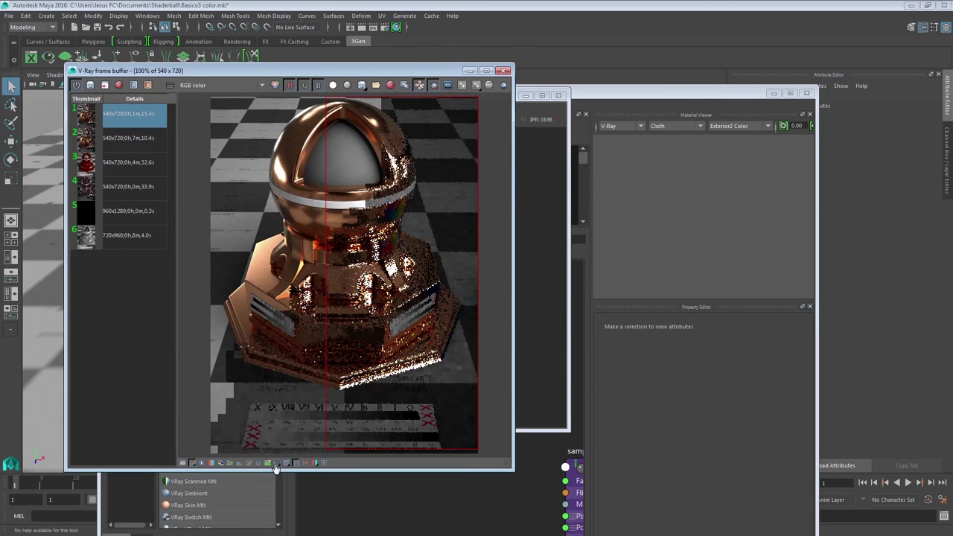
left_click(276, 467)
Set Render View's display gamma value to 0.45
left_click(524, 158)
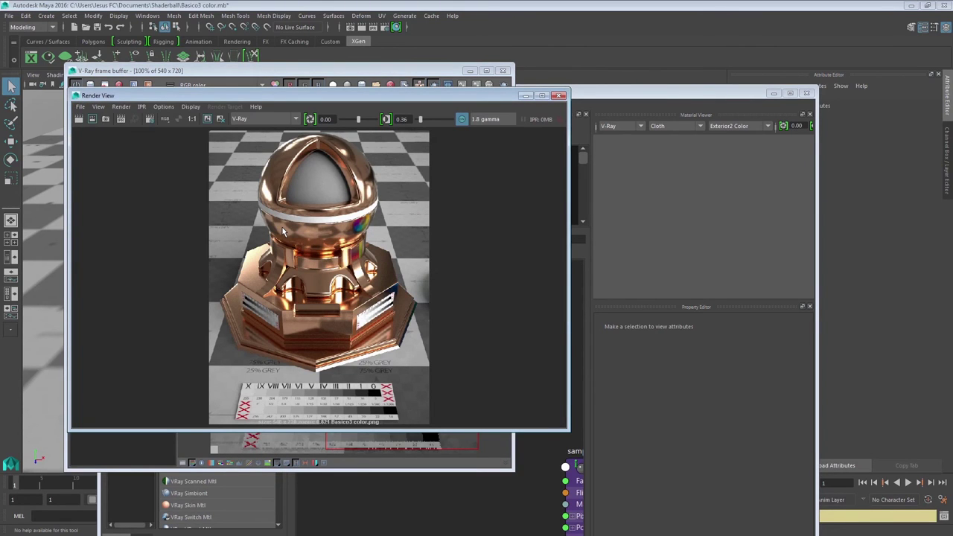
left_click_drag(420, 119, 427, 122)
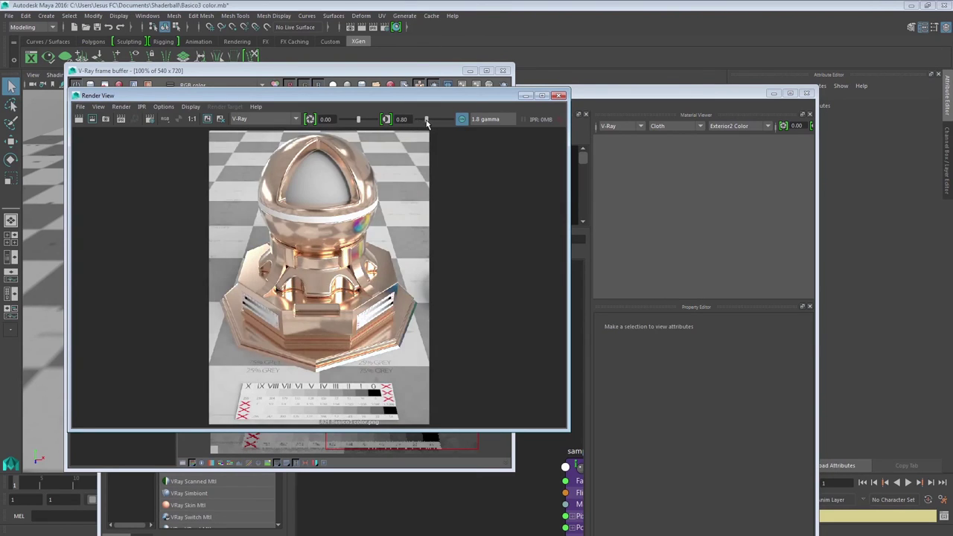
double_click(403, 119)
type(".454")
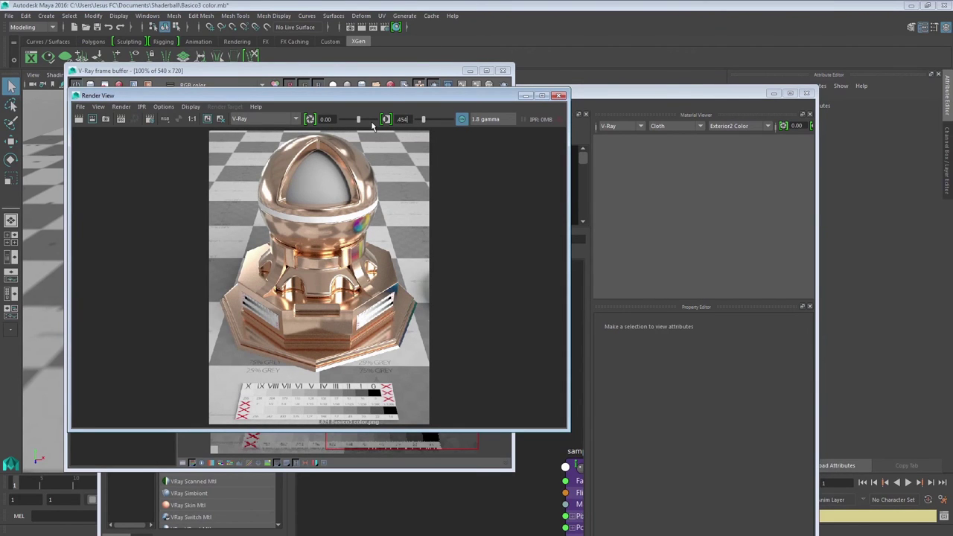
key("Return")
scroll(307, 209, "up", 1)
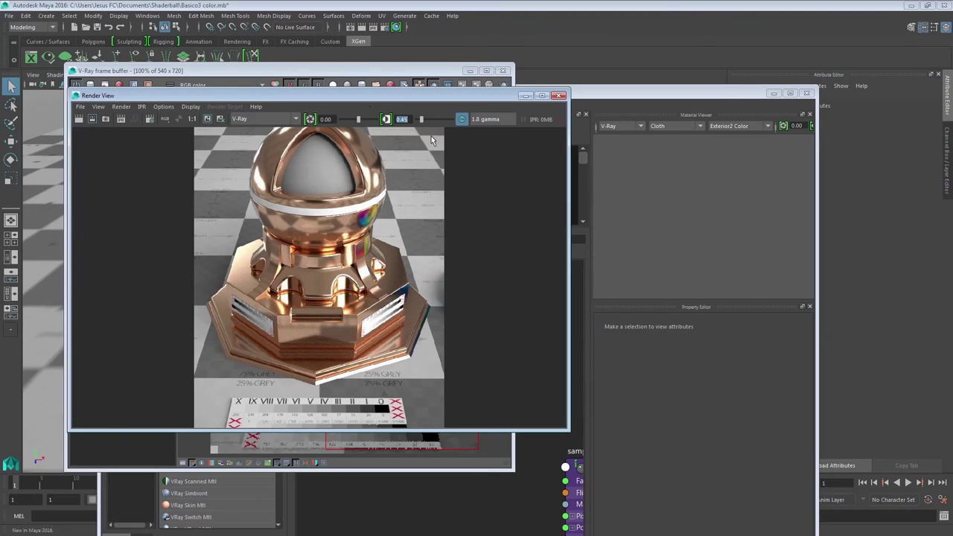
Inspect the sphere up close in a full-screen Render View, then restore the window
double_click(331, 95)
scroll(382, 201, "up", 1)
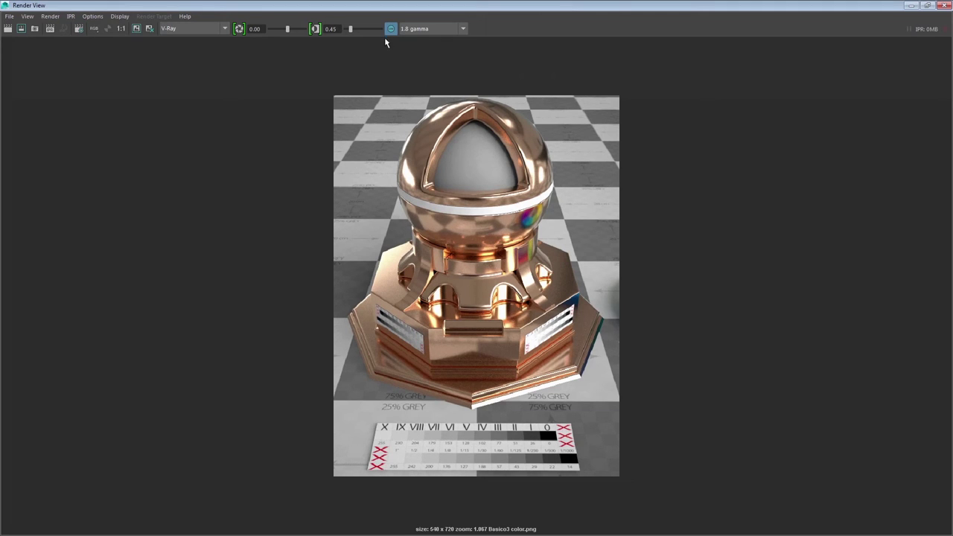
scroll(384, 145, "up", 3)
scroll(372, 132, "up", 2)
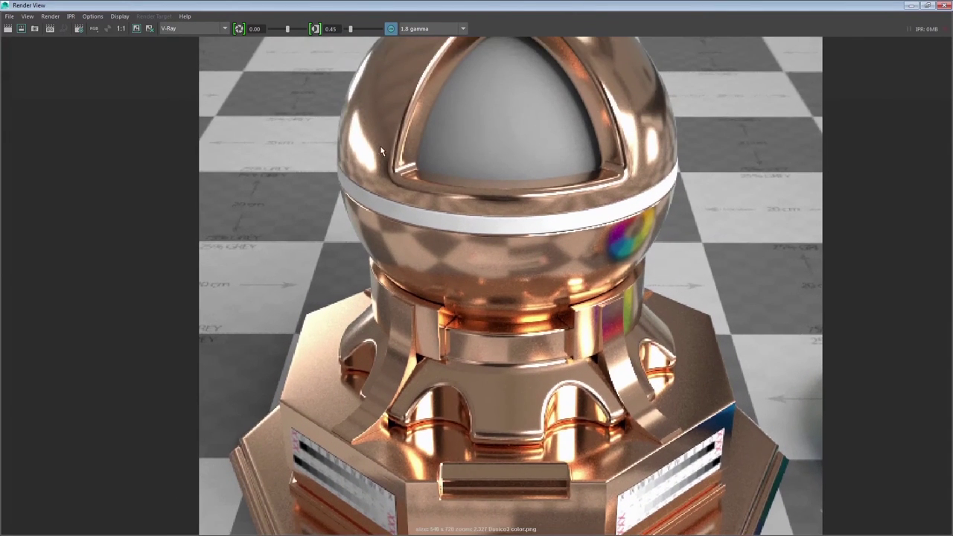
middle_click_drag(355, 163, 393, 387, "alt")
scroll(645, 133, "up", 2)
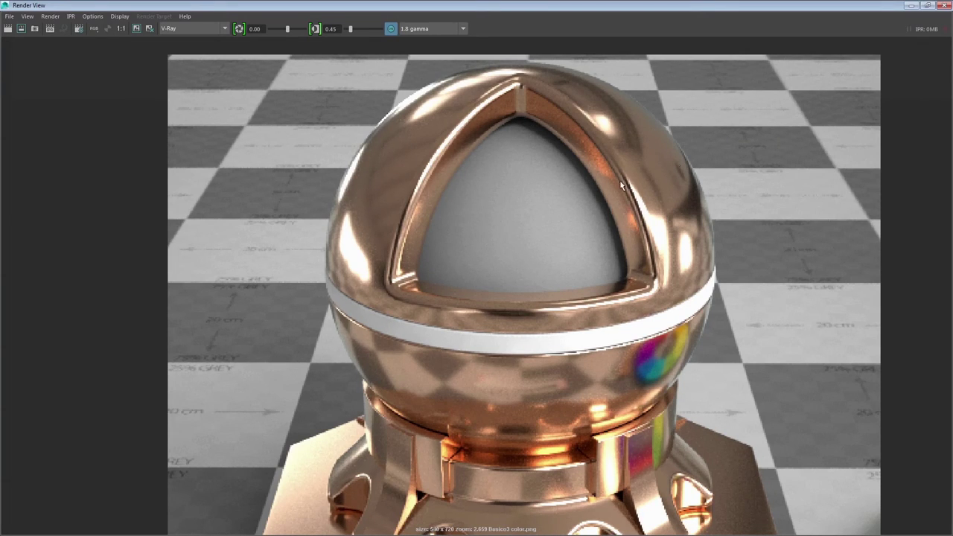
scroll(339, 180, "down", 2)
scroll(339, 181, "down", 1)
double_click(338, 11)
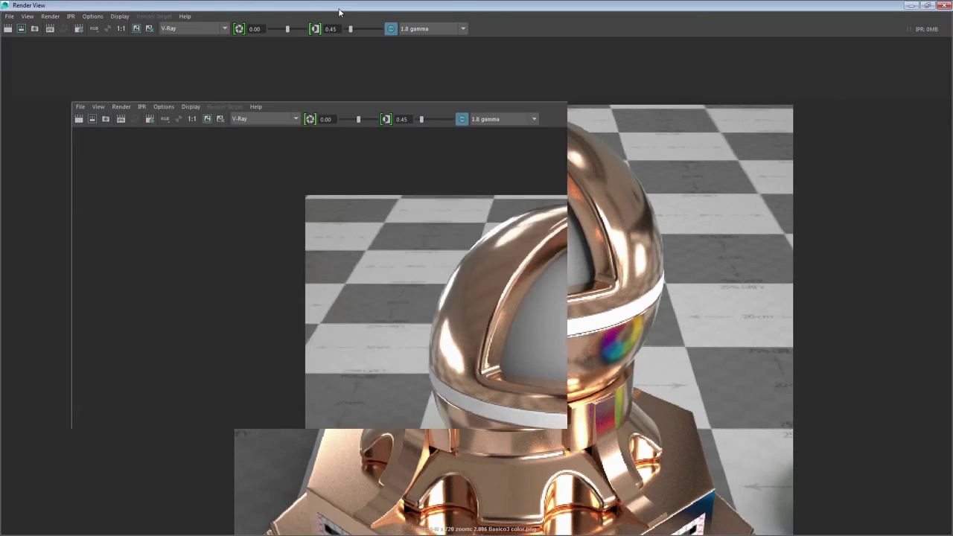
Briefly check the V-Ray frame buffer, then maximize the Hypershade
left_click(432, 74)
double_click(432, 71)
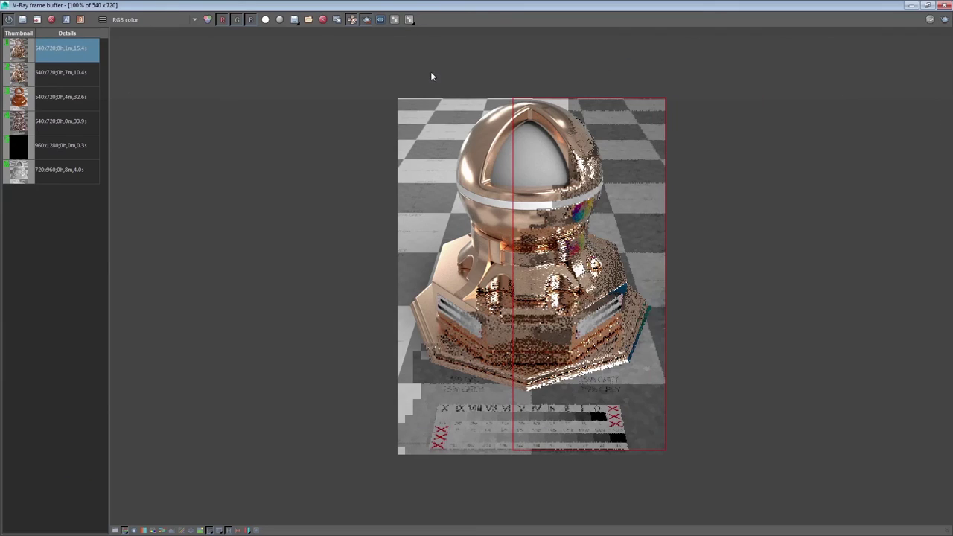
double_click(375, 6)
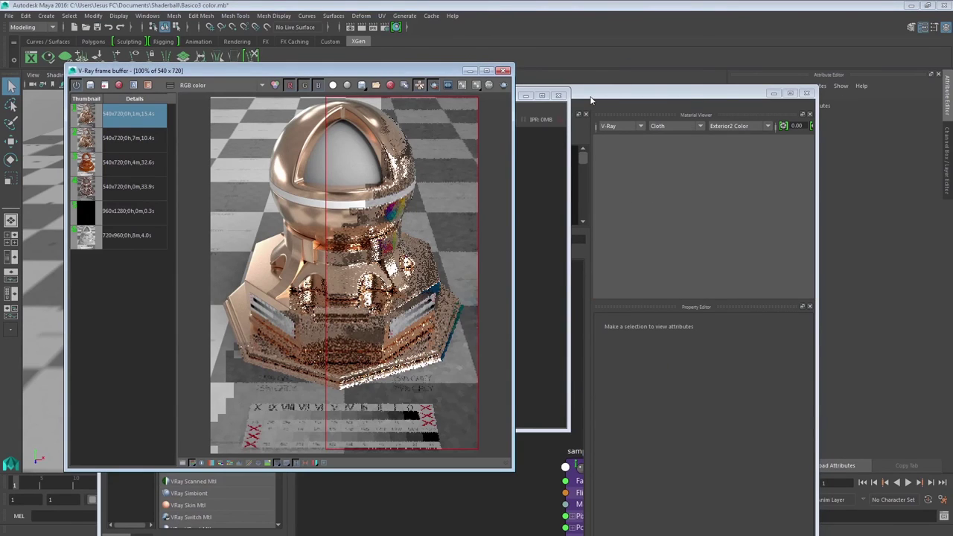
left_click(591, 95)
double_click(589, 96)
Select remapColor2 and expand it to show its separate R, G, B connections
scroll(558, 322, "down", 3)
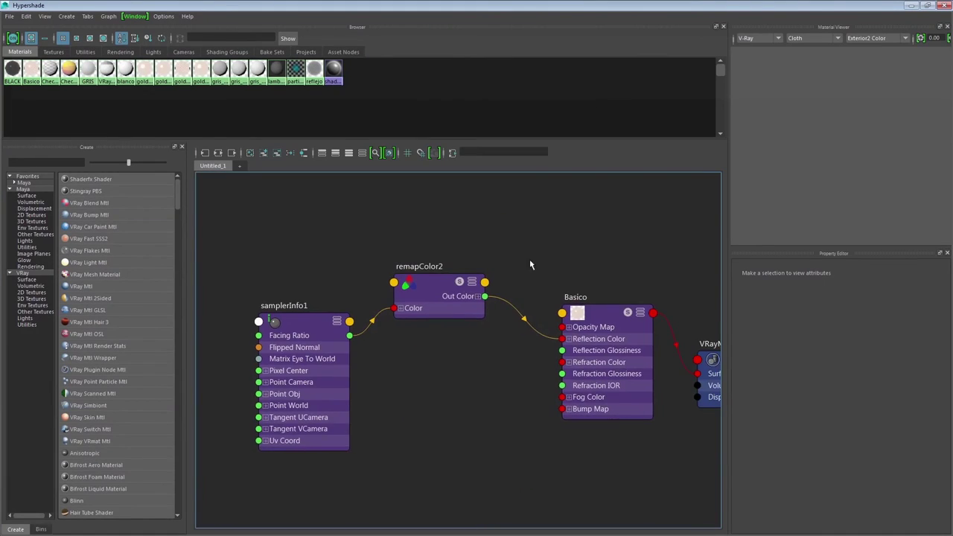
scroll(530, 259, "down", 3)
left_click(429, 289)
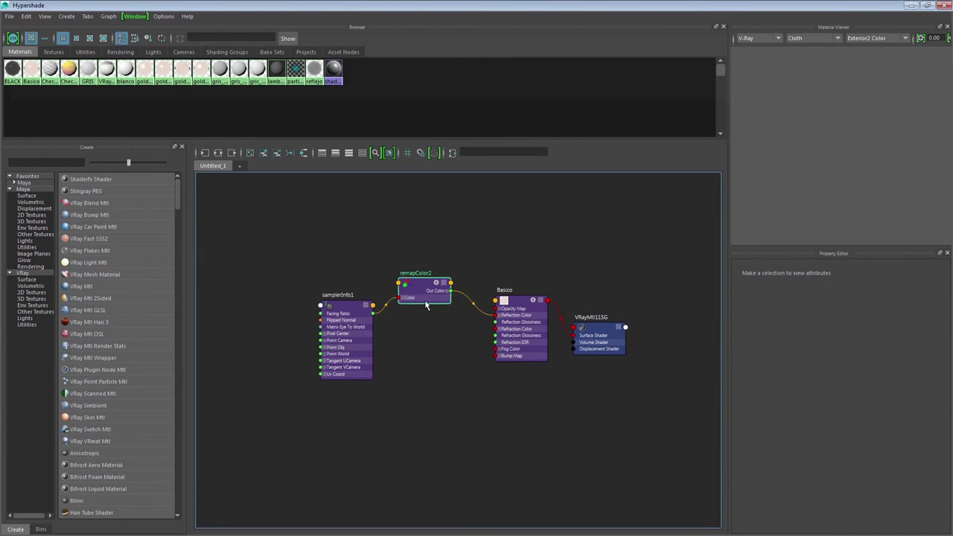
scroll(429, 289, "up", 3)
left_click(469, 279)
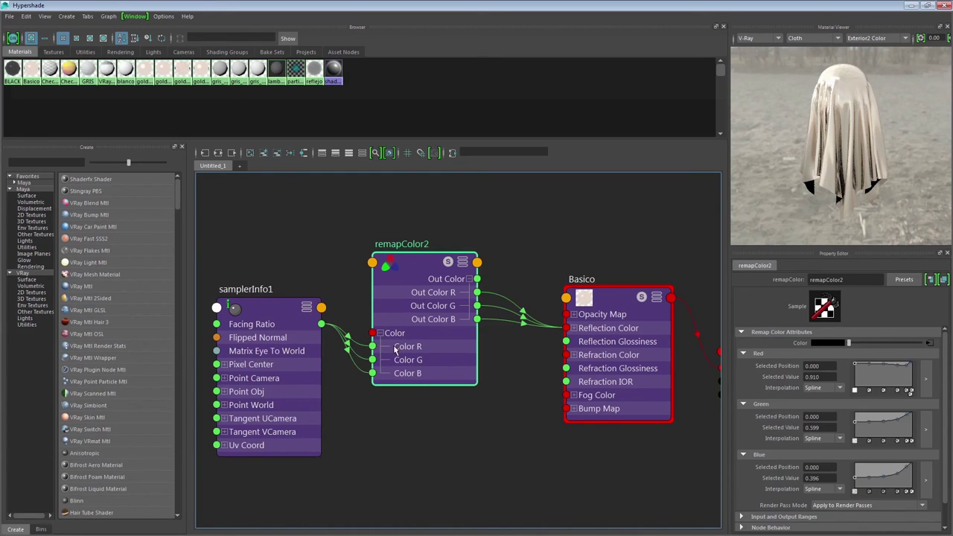
Review remapColor2's red, green and blue curves, starting at 0.910, 0.599 and 0.396
left_click(926, 378)
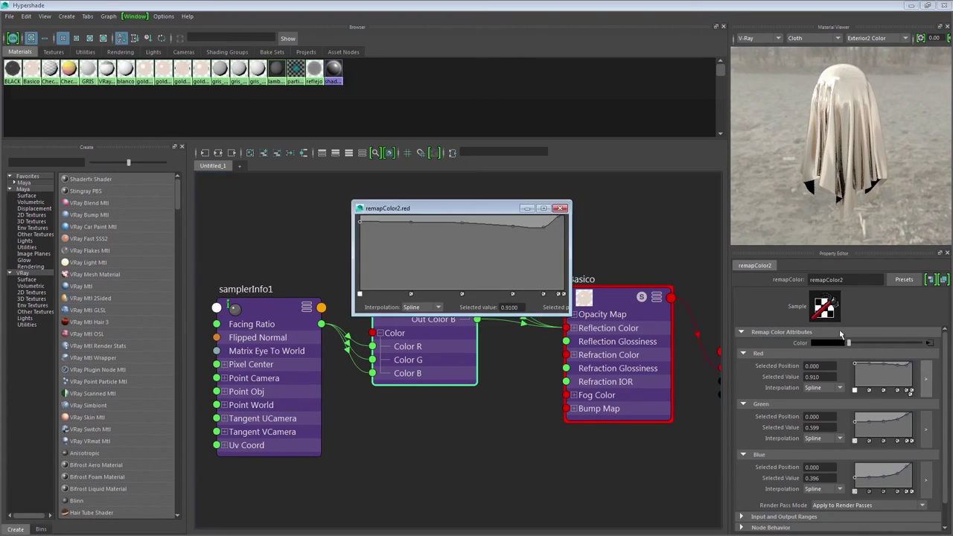
left_click(563, 219)
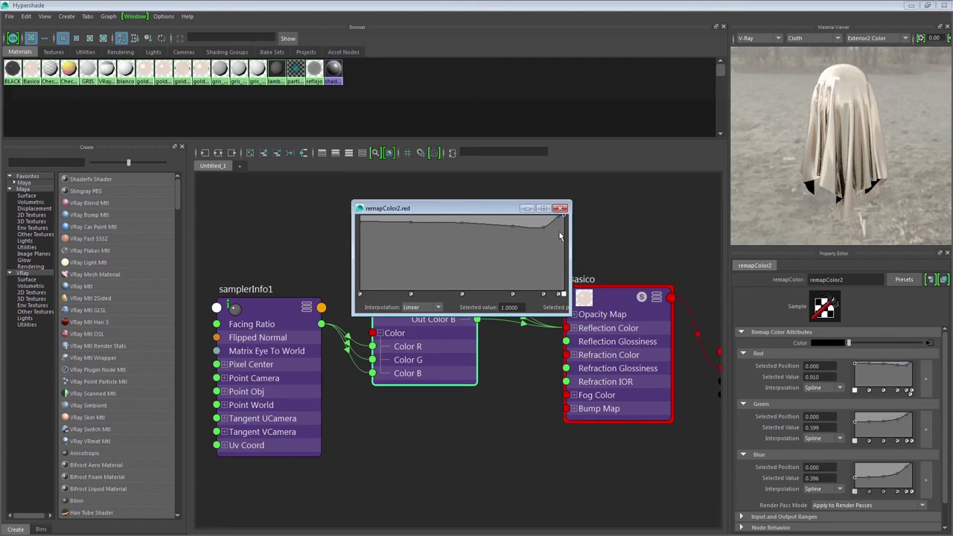
left_click(926, 429)
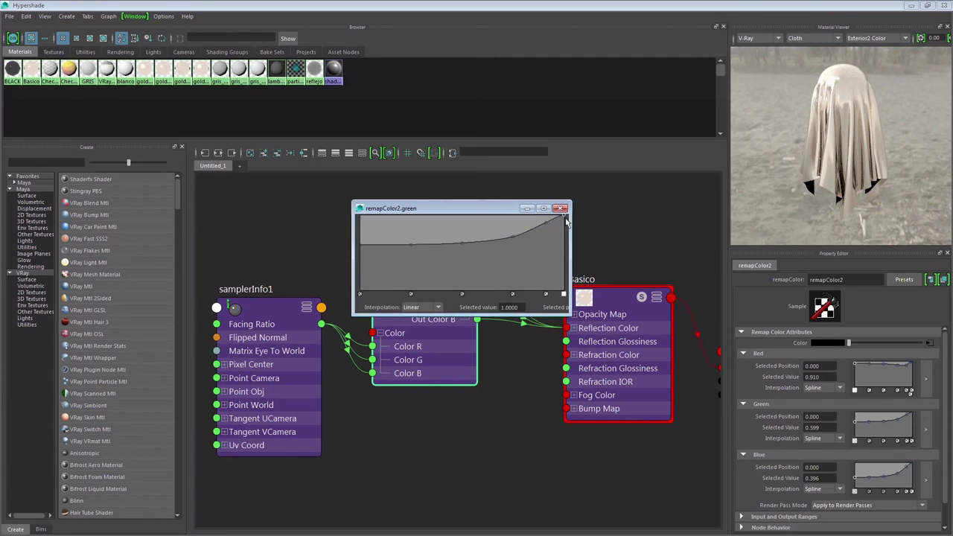
left_click(926, 479)
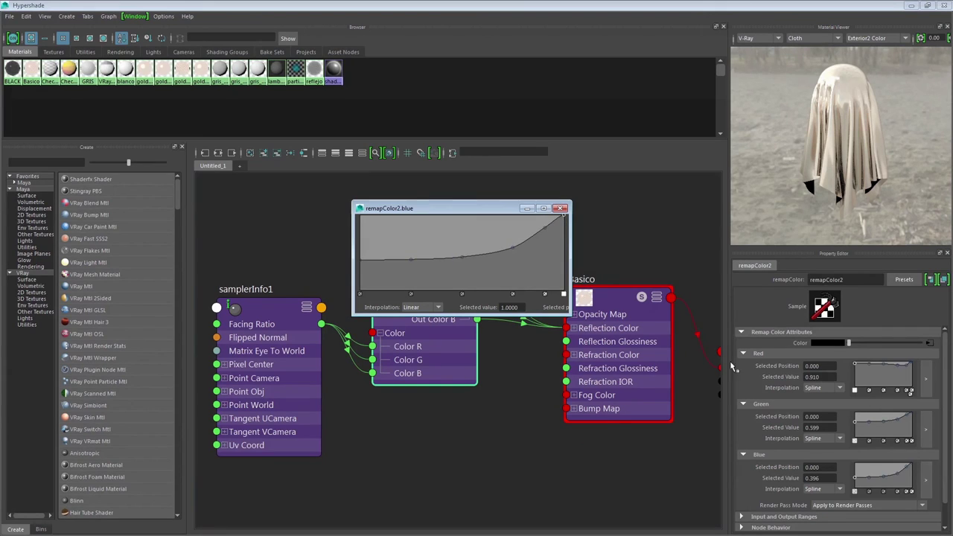
left_click(561, 209)
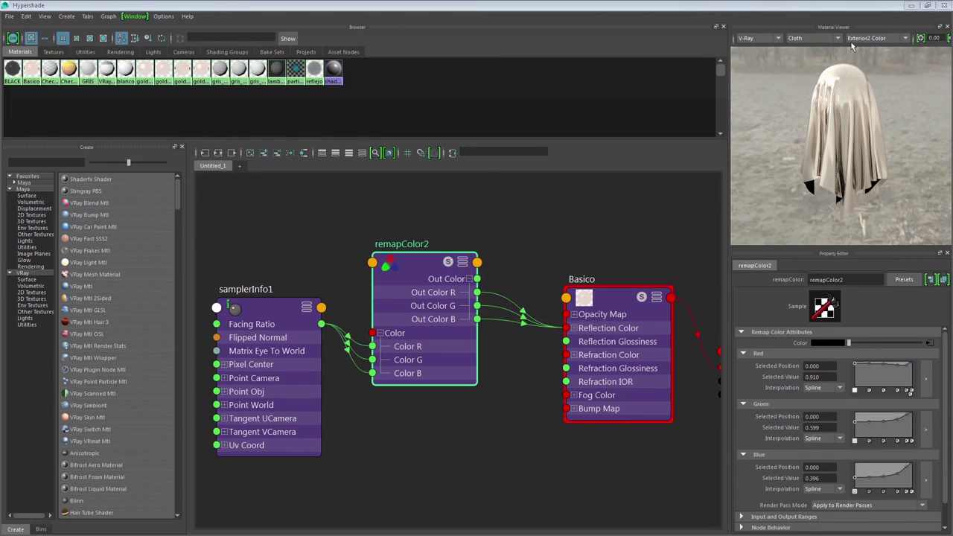
Preview Basico in the Material Viewer on a Sphere lit by Interior2 Color
left_click(769, 39)
left_click(802, 40)
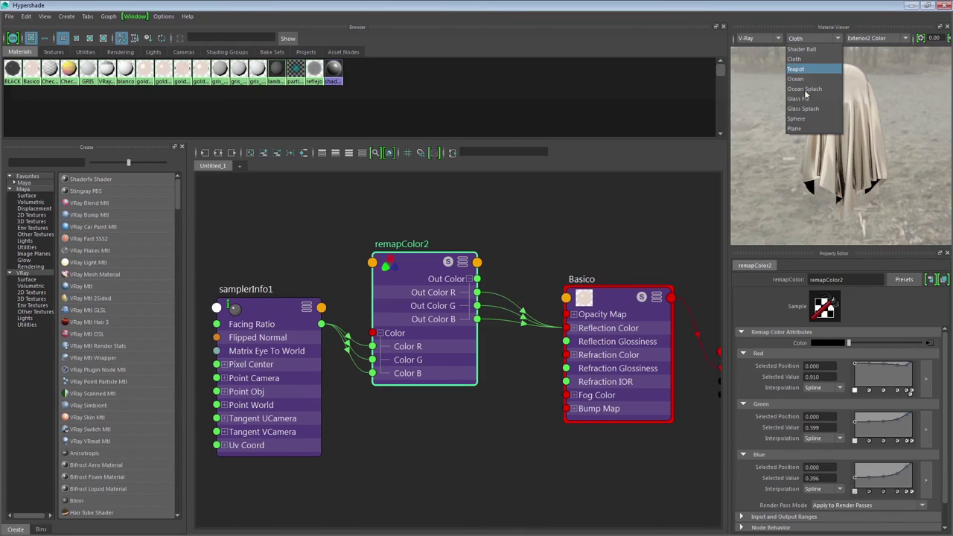
left_click(803, 119)
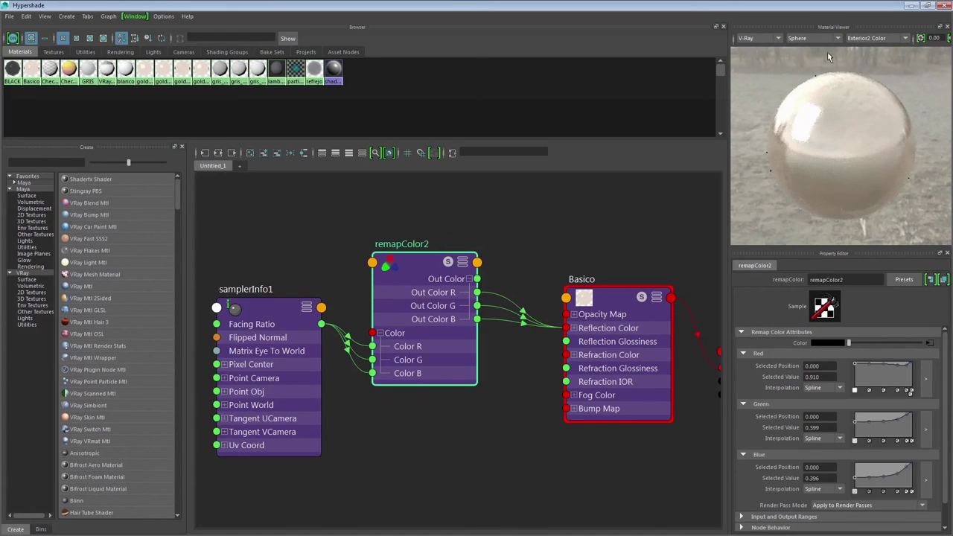
left_click(868, 41)
left_click(874, 82)
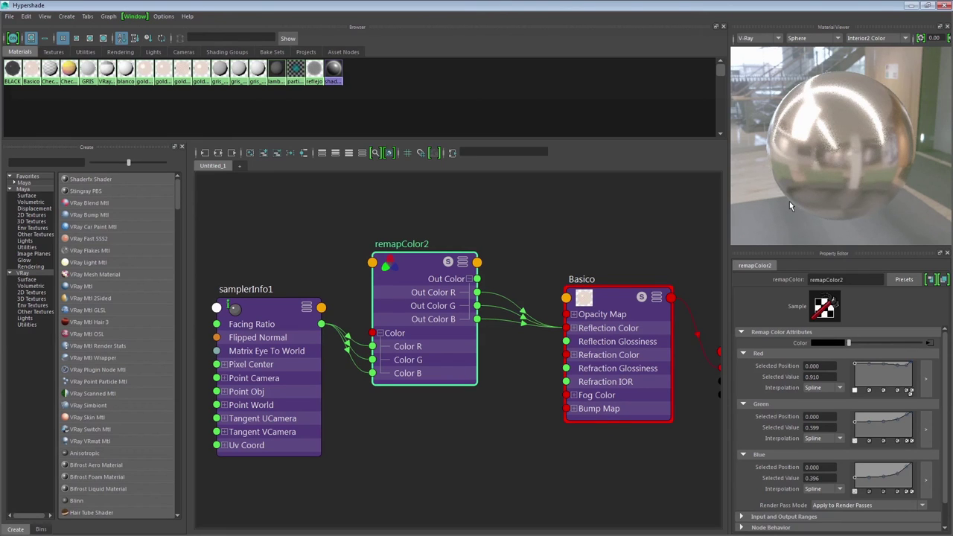
double_click(426, 7)
double_click(402, 65)
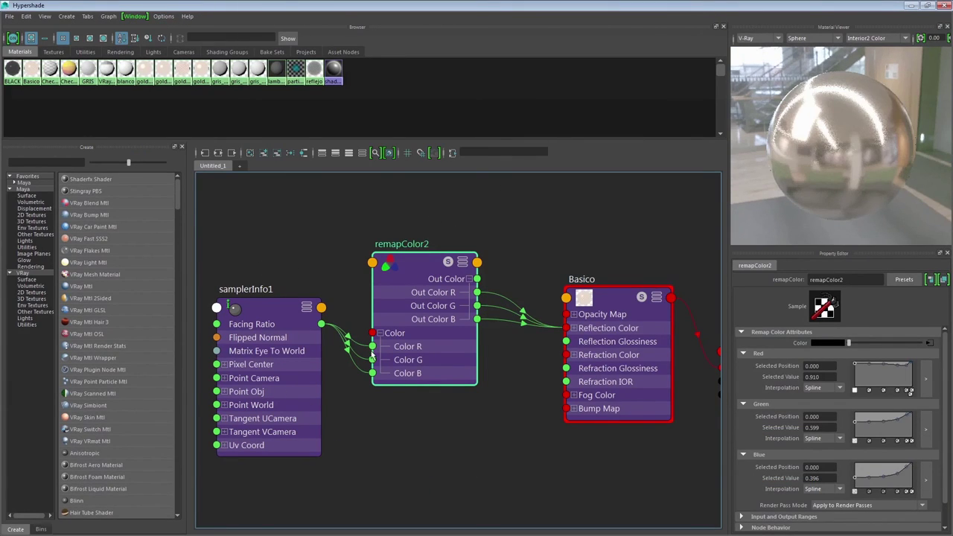
scroll(596, 245, "down", 5)
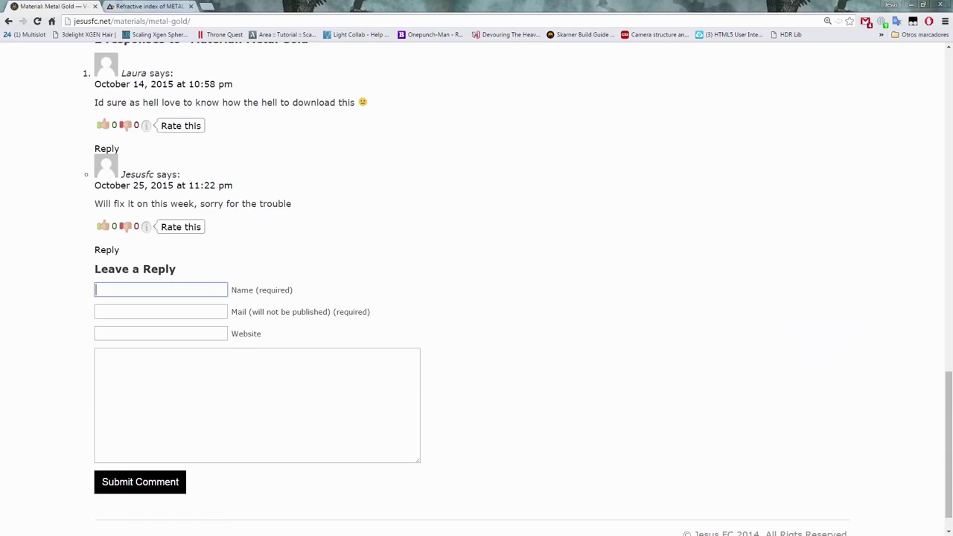
Scroll through the refractiveindex.info reflection calculator page in Chrome
scroll(179, 208, "up", 2)
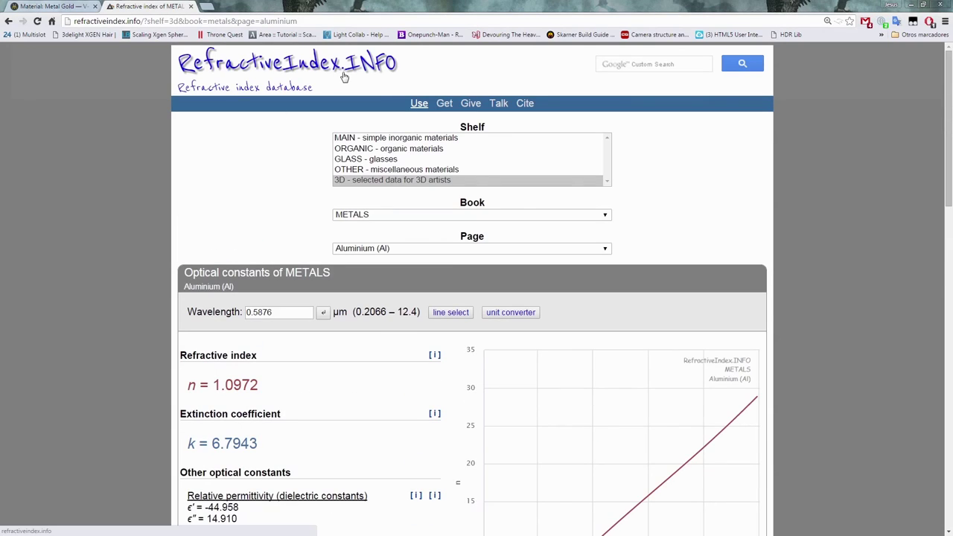
scroll(291, 212, "down", 1)
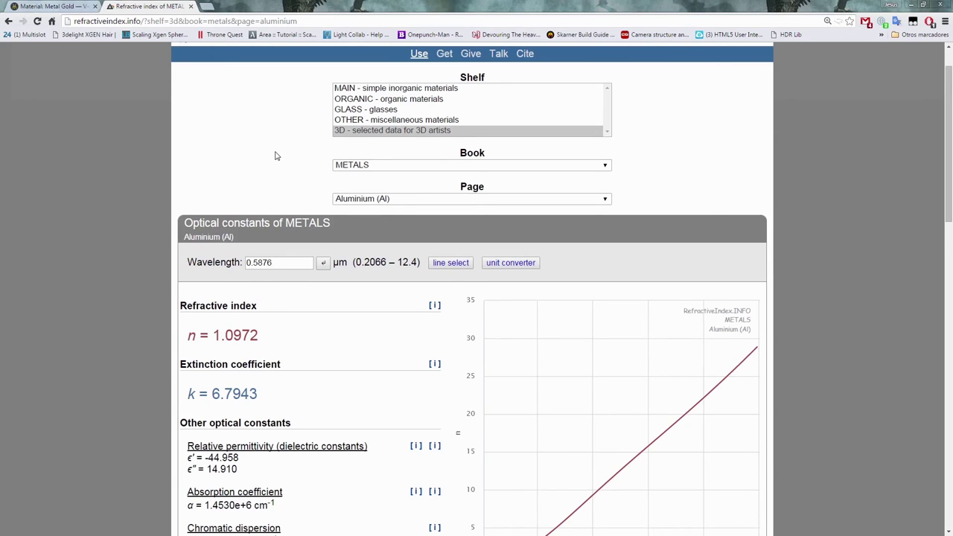
scroll(275, 155, "down", 1)
scroll(274, 156, "down", 5)
scroll(275, 156, "down", 3)
scroll(275, 156, "down", 5)
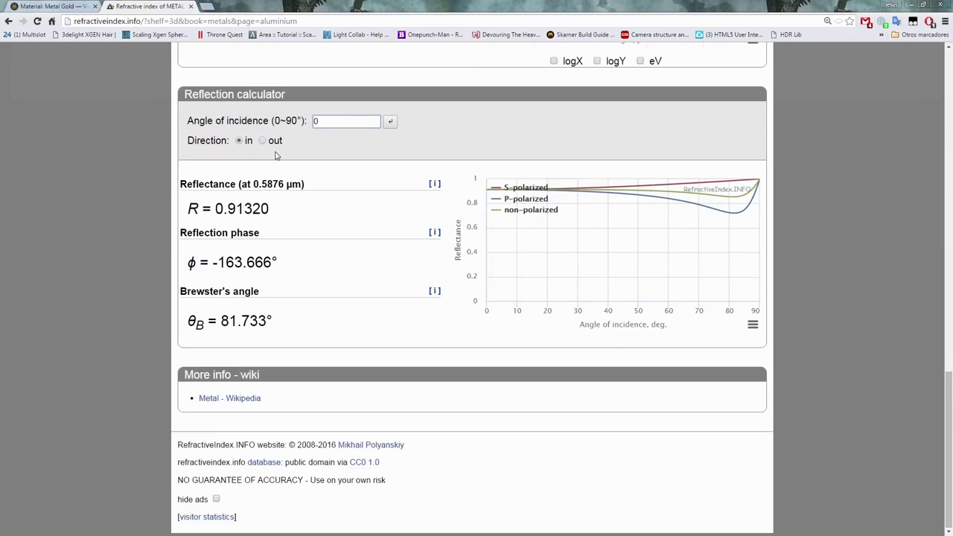
mouse_move(497, 188)
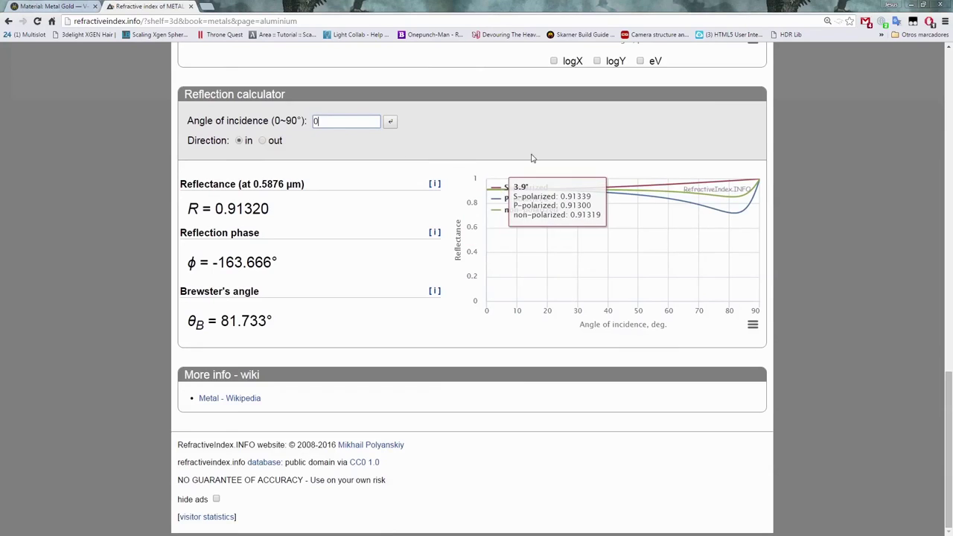
scroll(407, 153, "up", 1)
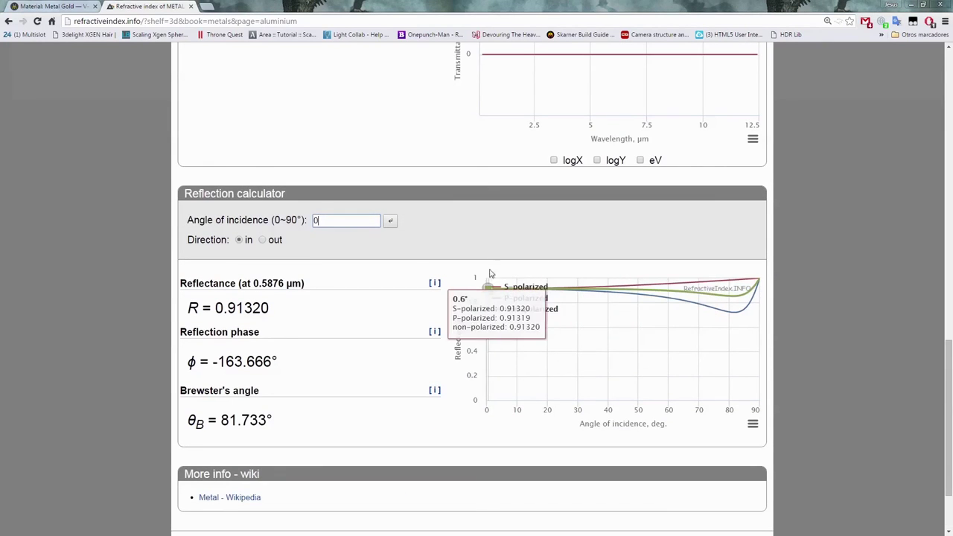
View the Metal Gold page's copper render and rating stats, then return to Maya
key("ctrl+shift+Tab")
scroll(294, 255, "up", 4)
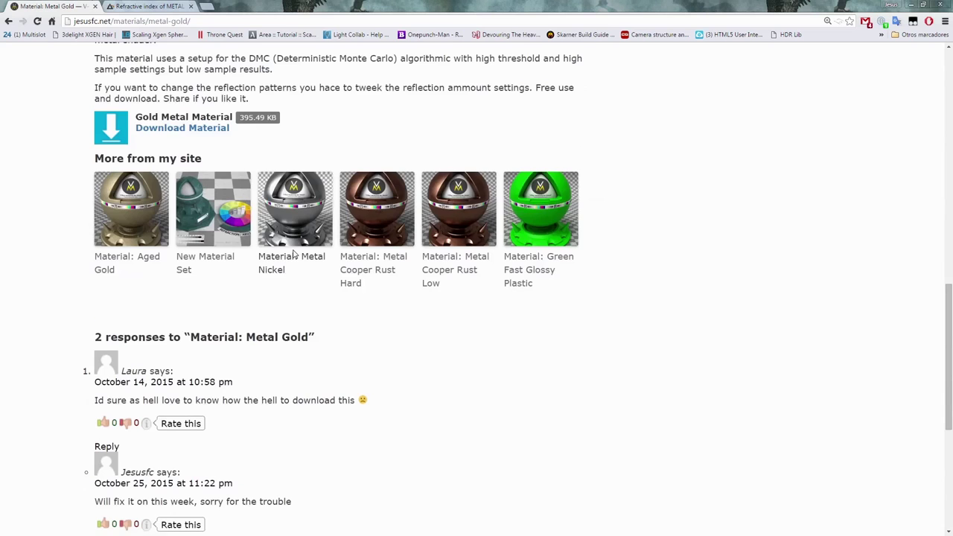
scroll(293, 255, "up", 3)
scroll(283, 252, "up", 3)
scroll(261, 246, "up", 2)
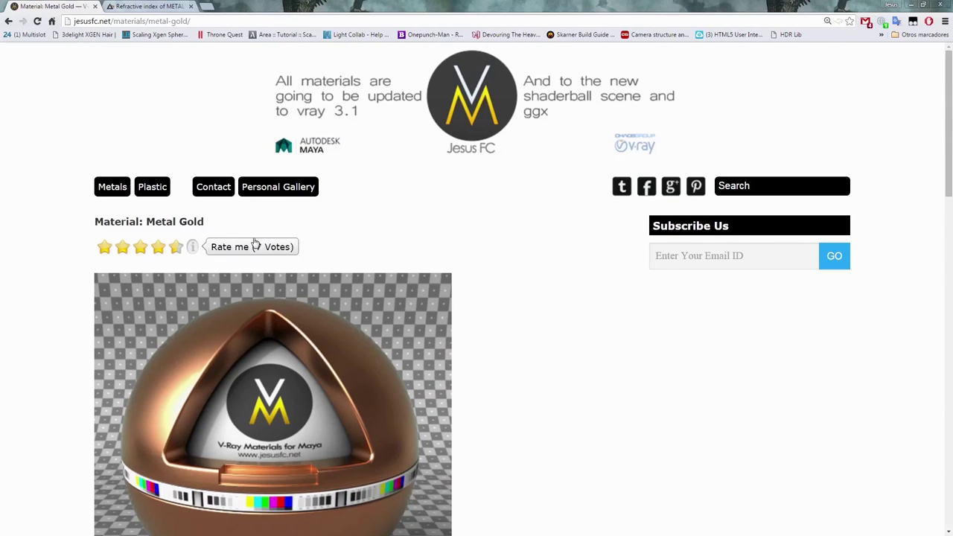
left_click(255, 245)
scroll(511, 250, "down", 1)
scroll(511, 253, "down", 2)
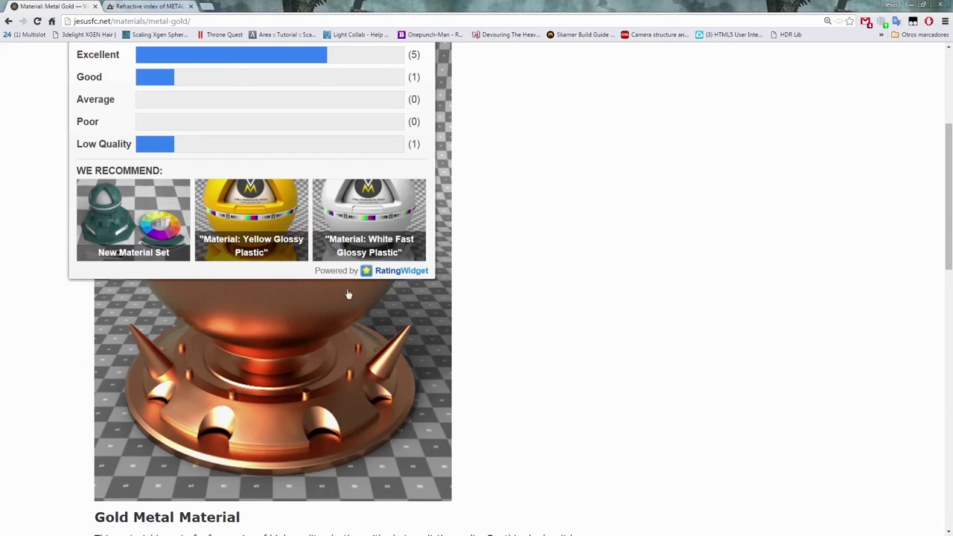
key("alt+Tab")
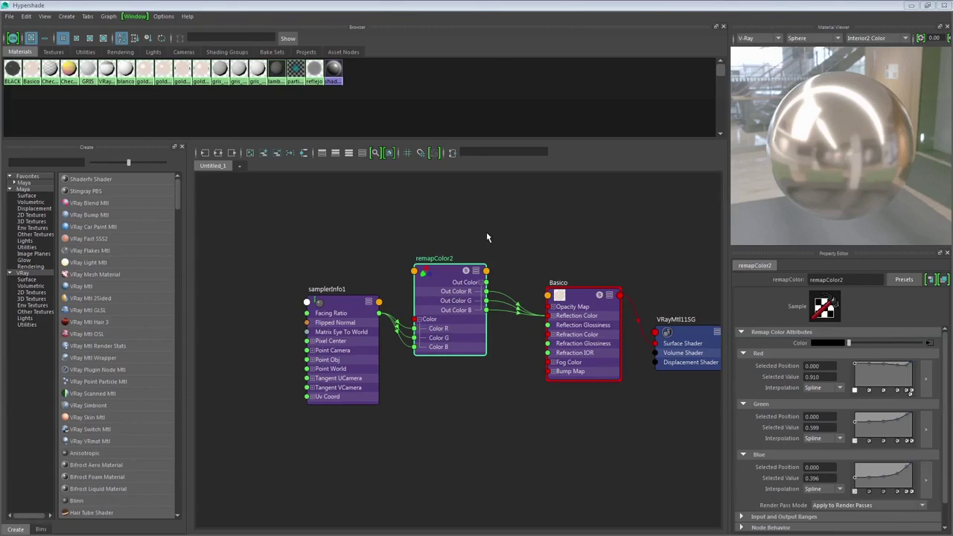
scroll(487, 237, "down", 3)
middle_click_drag(330, 234, 224, 246, "alt")
scroll(436, 298, "up", 3)
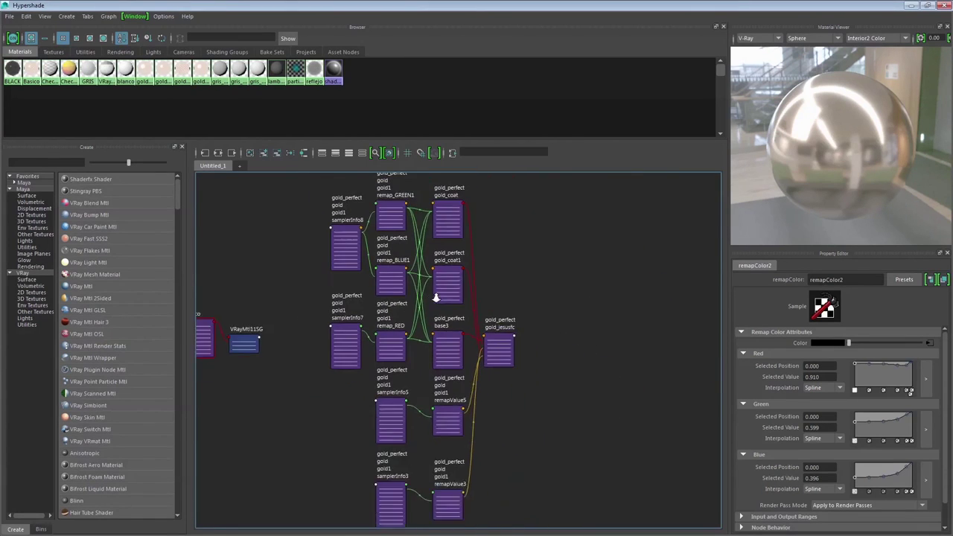
scroll(436, 298, "down", 2)
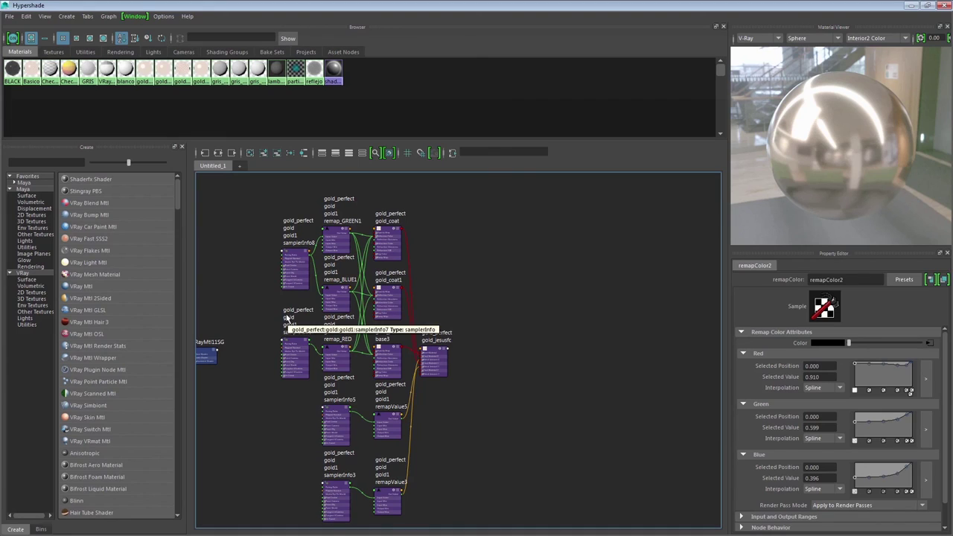
mouse_move(225, 324)
middle_mouse_down("alt")
mouse_move(345, 304)
mouse_move(345, 294)
middle_mouse_up("alt")
scroll(410, 283, "up", 2)
scroll(449, 283, "up", 1)
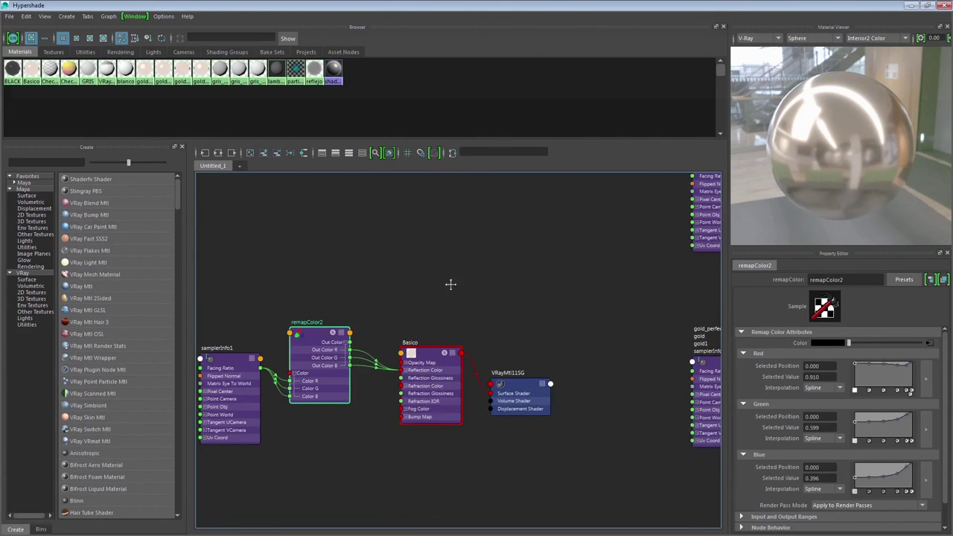
scroll(426, 276, "up", 1)
scroll(447, 268, "up", 2)
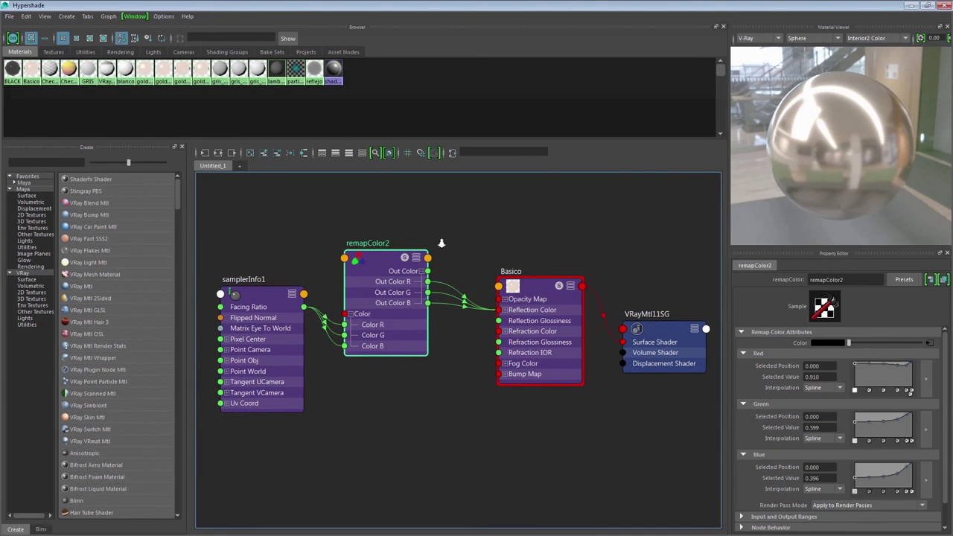
scroll(522, 256, "down", 2)
mouse_move(612, 256)
middle_mouse_down("alt")
mouse_move(459, 288)
mouse_move(530, 291)
mouse_move(434, 285)
middle_mouse_up("alt")
scroll(568, 266, "down", 2)
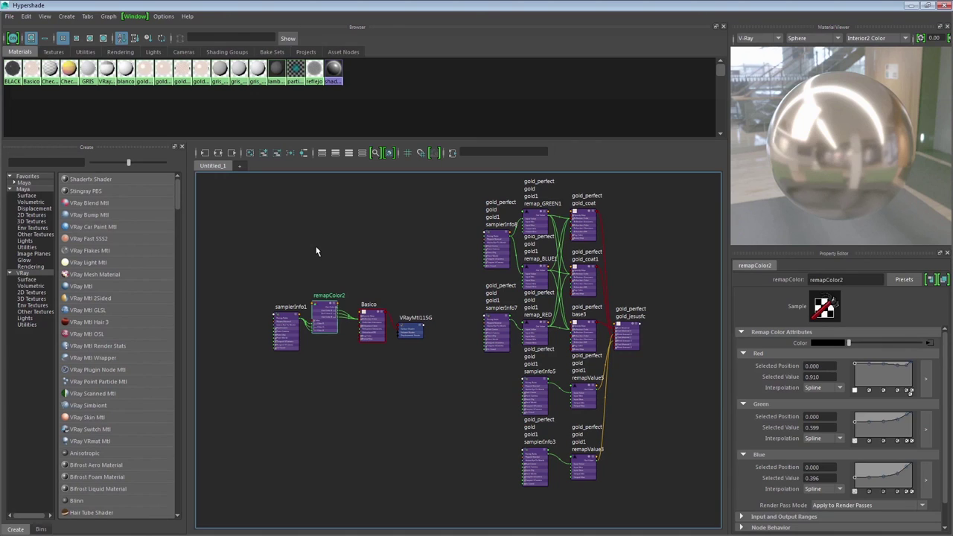
mouse_move(316, 279)
right_mouse_down("alt")
mouse_move(436, 283)
mouse_move(445, 268)
mouse_move(402, 267)
mouse_move(447, 267)
right_mouse_up("alt")
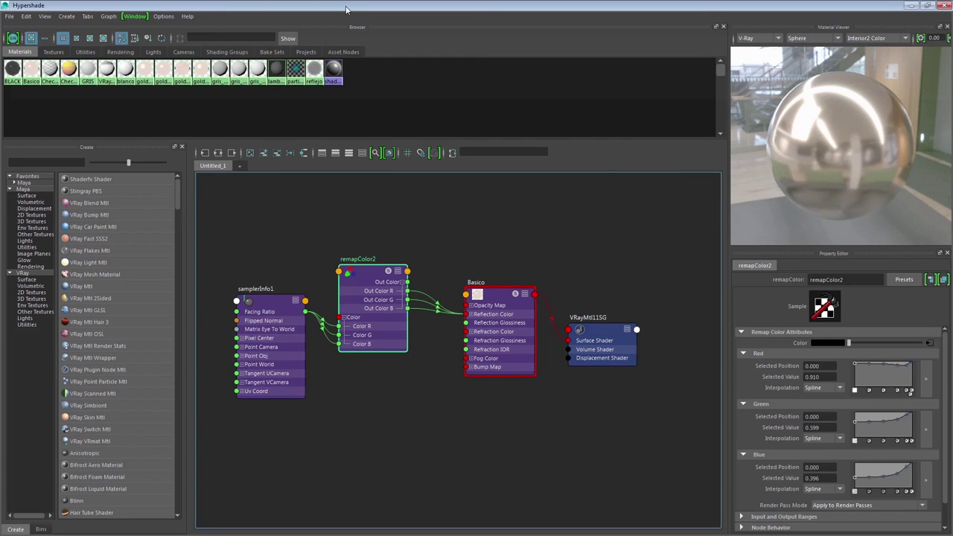
Centre remapColor2 and Basico and expand remapColor2's Input and Output Ranges
scroll(341, 289, "up", 2)
scroll(335, 296, "up", 1)
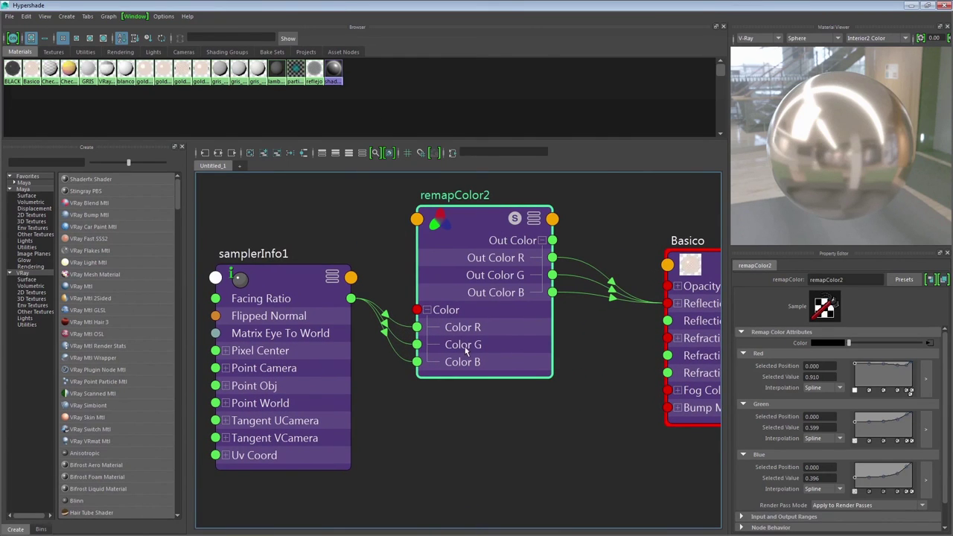
middle_click_drag(580, 242, 496, 271, "alt")
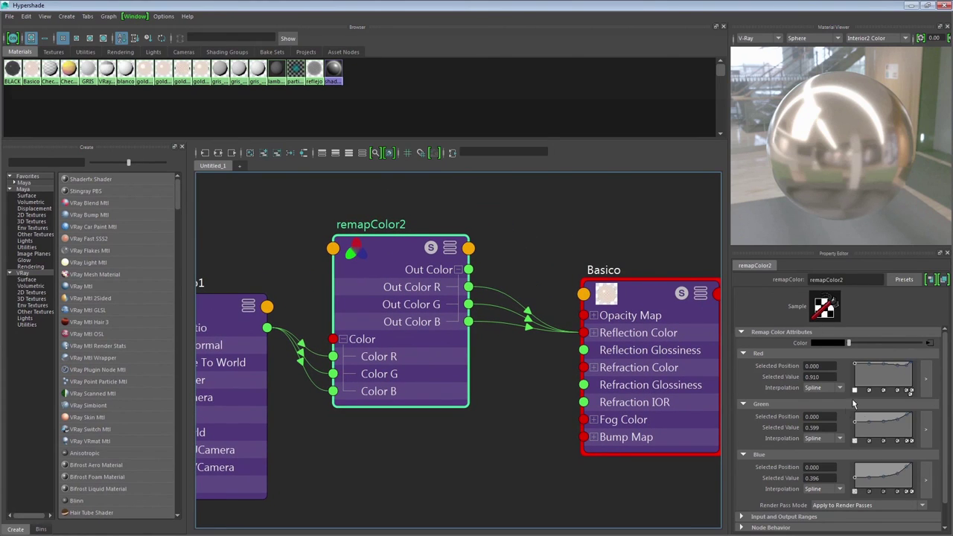
scroll(780, 453, "down", 1)
left_click(778, 491)
scroll(778, 490, "down", 2)
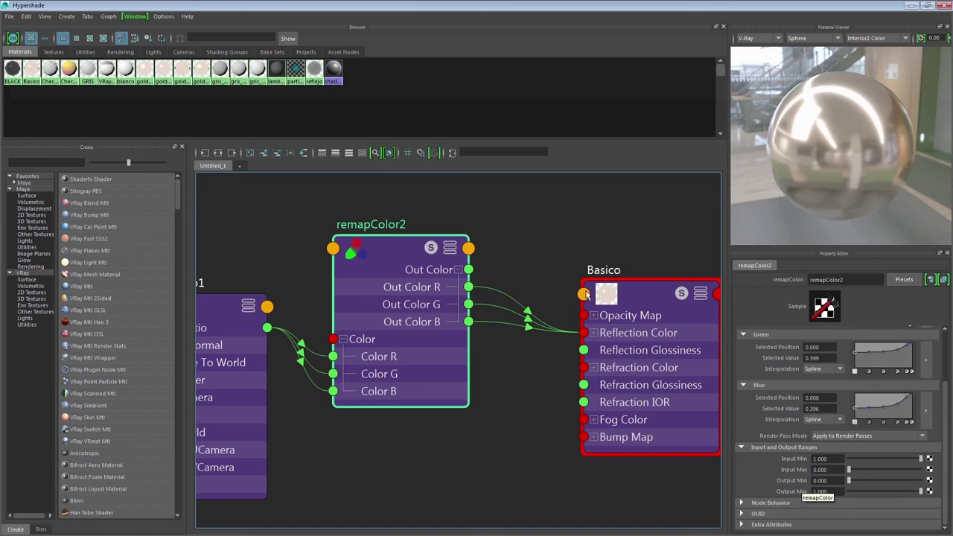
scroll(579, 255, "down", 4)
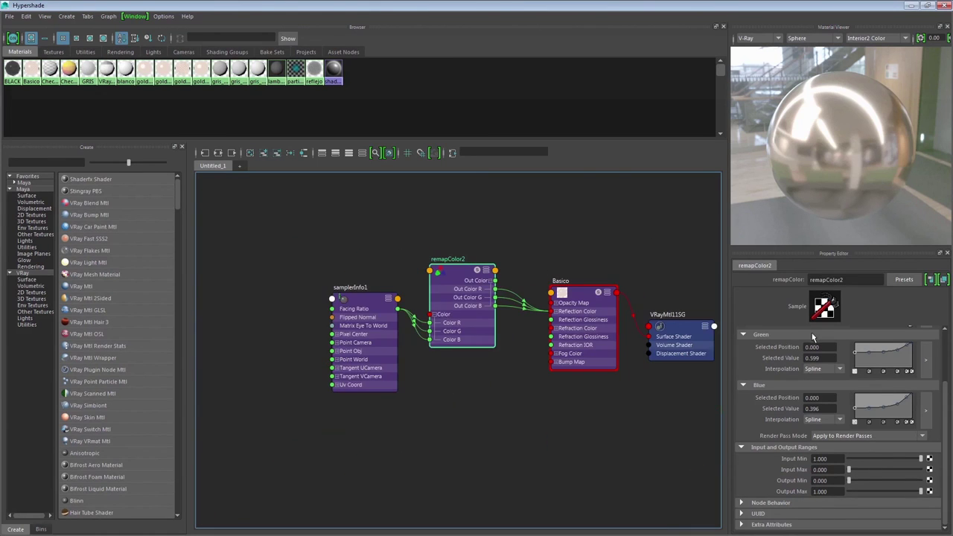
scroll(886, 374, "up", 1)
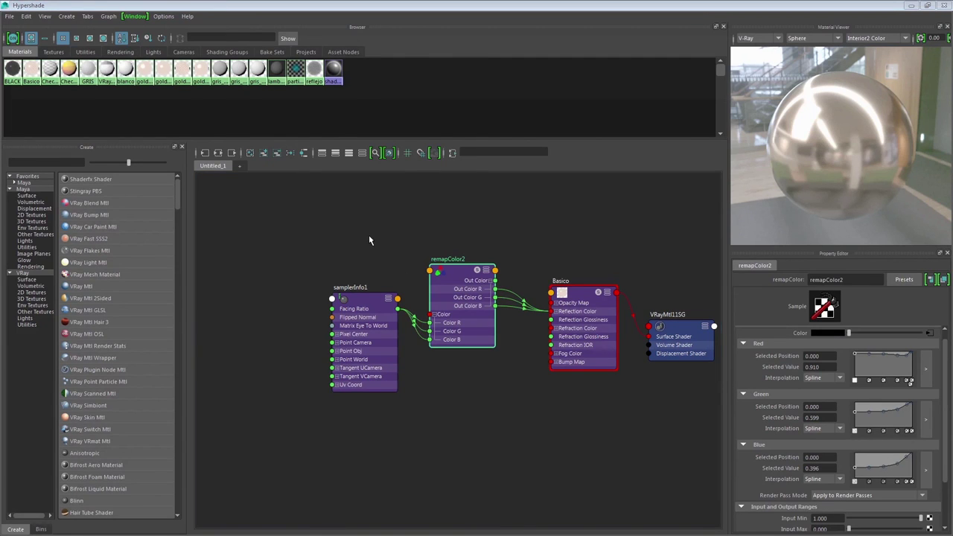
Glance at the refractive index page in the browser, then return to Maya
key("alt+Tab")
left_click(135, 6)
scroll(421, 303, "up", 2)
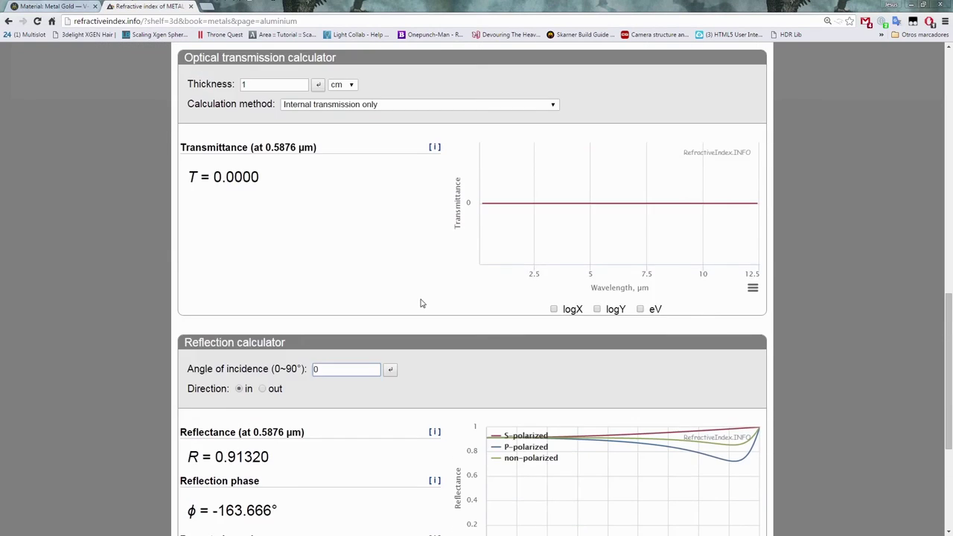
scroll(419, 300, "down", 2)
key("alt+Tab")
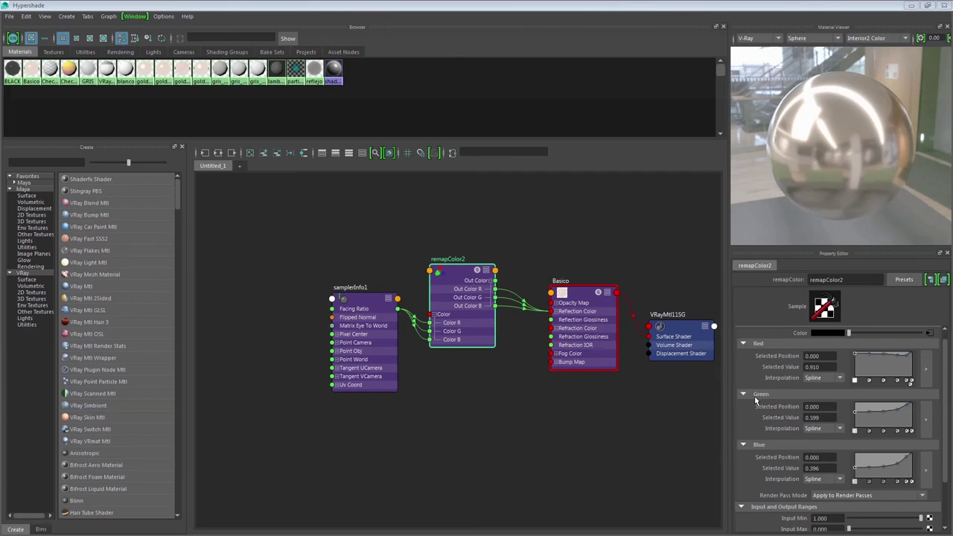
Frame the whole network and load the Basico material's attributes
middle_click_drag(614, 286, 473, 274, "alt")
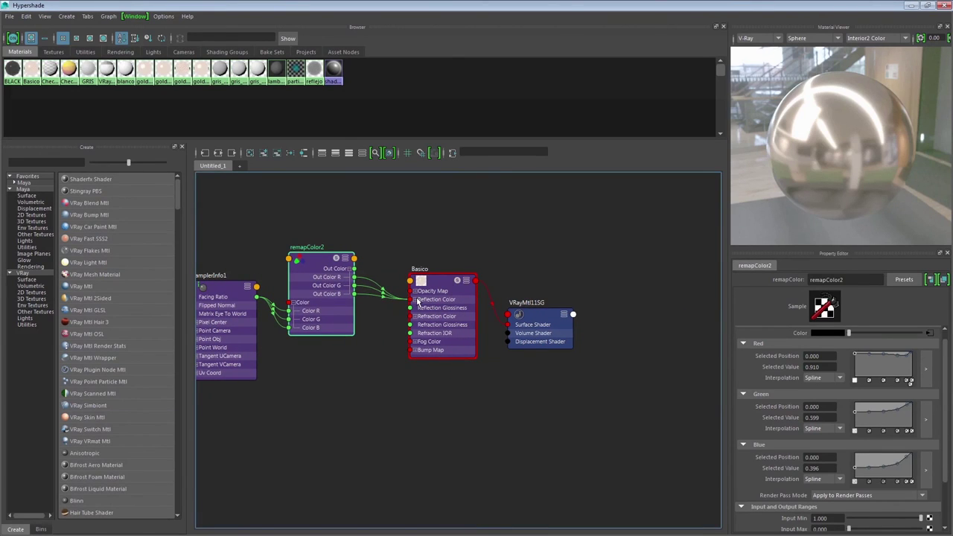
right_click_drag(418, 345, 453, 357, "alt")
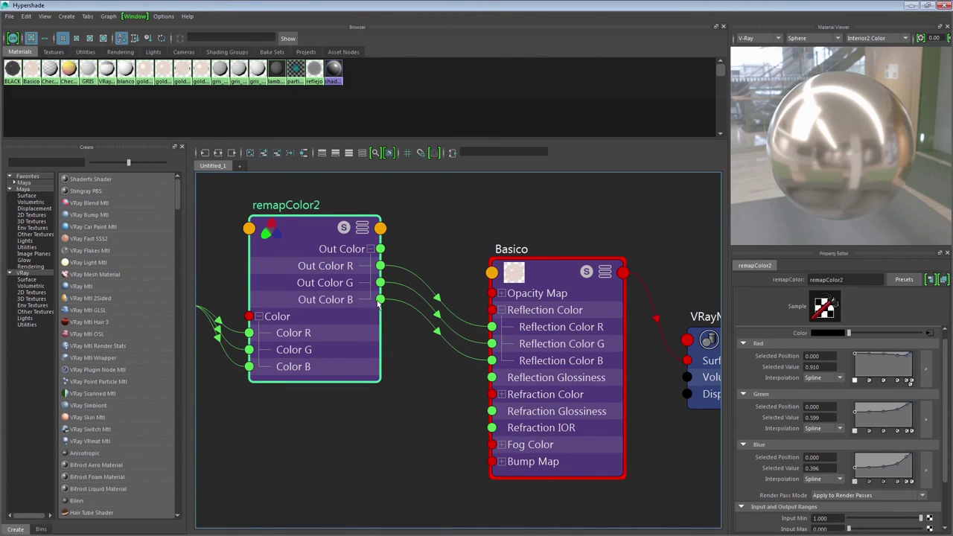
key("a")
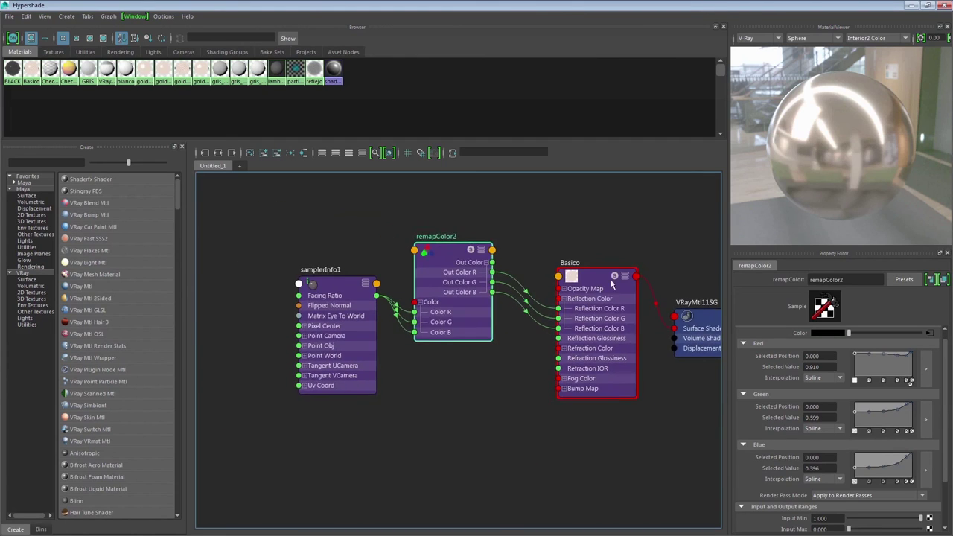
left_click(541, 308)
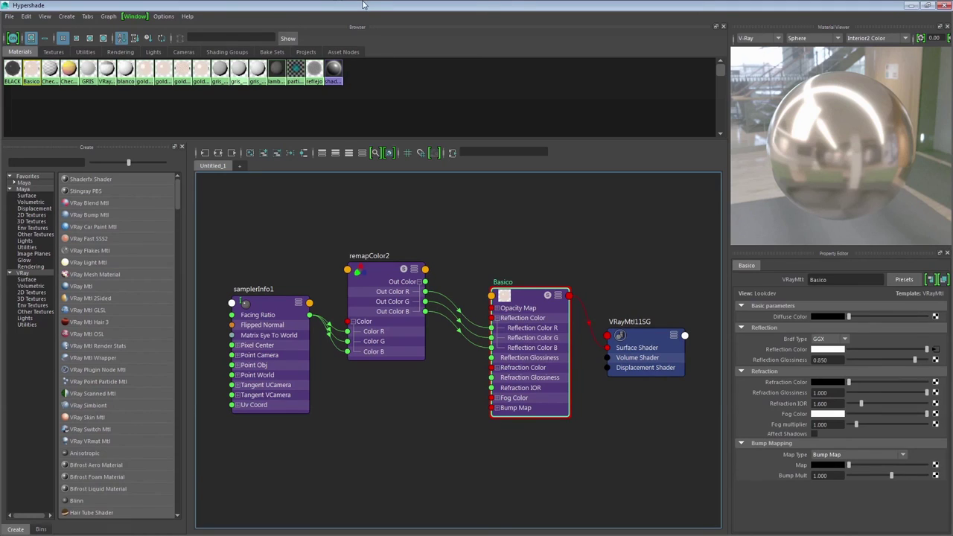
double_click(339, 5)
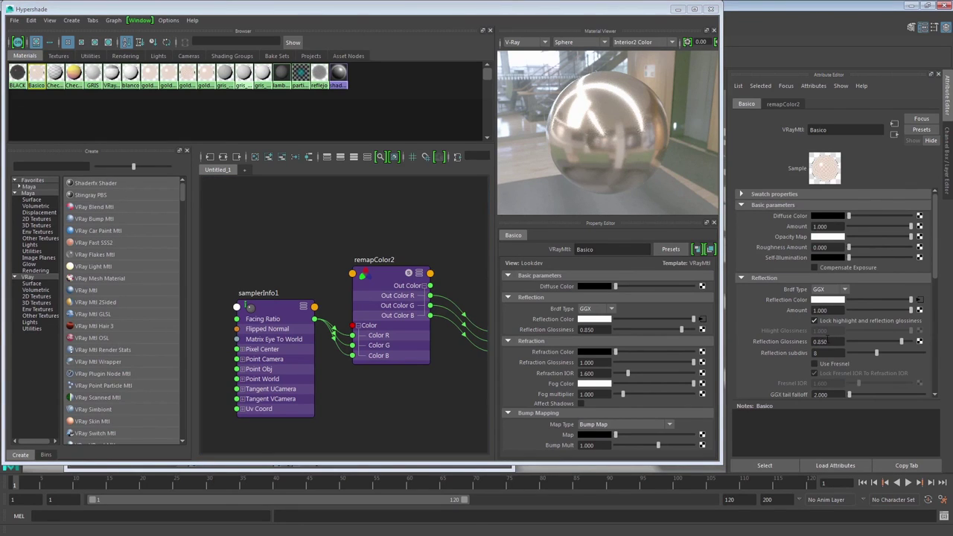
left_click(820, 290)
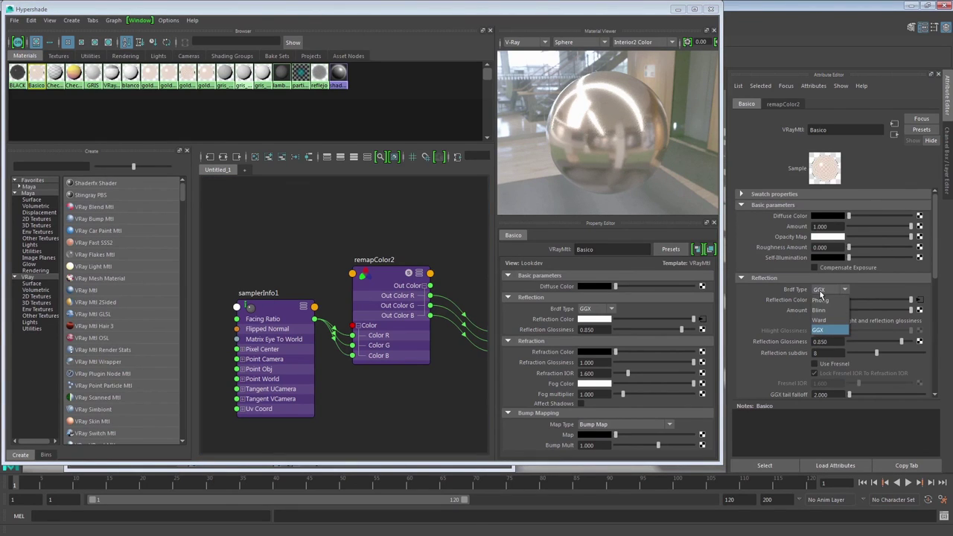
left_click(821, 293)
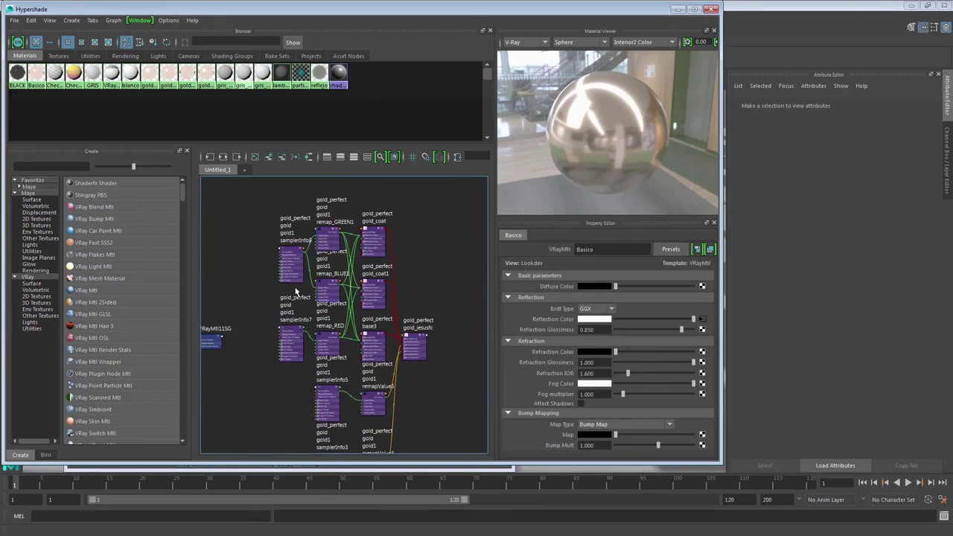
scroll(394, 271, "up", 2)
middle_click_drag(288, 272, 362, 263, "alt")
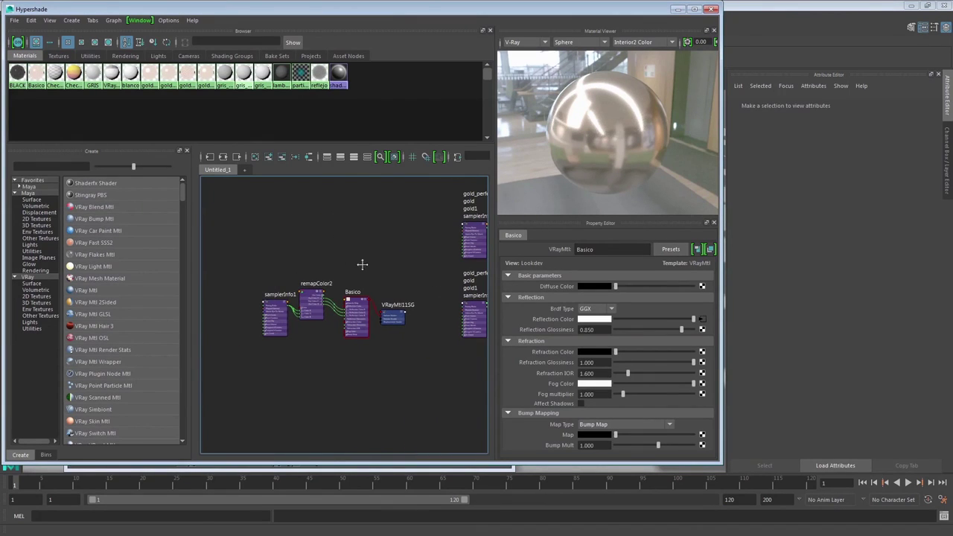
double_click(255, 14)
Show all attributes on the network's nodes and load each one into its own Property Editor tab
scroll(383, 272, "up", 3)
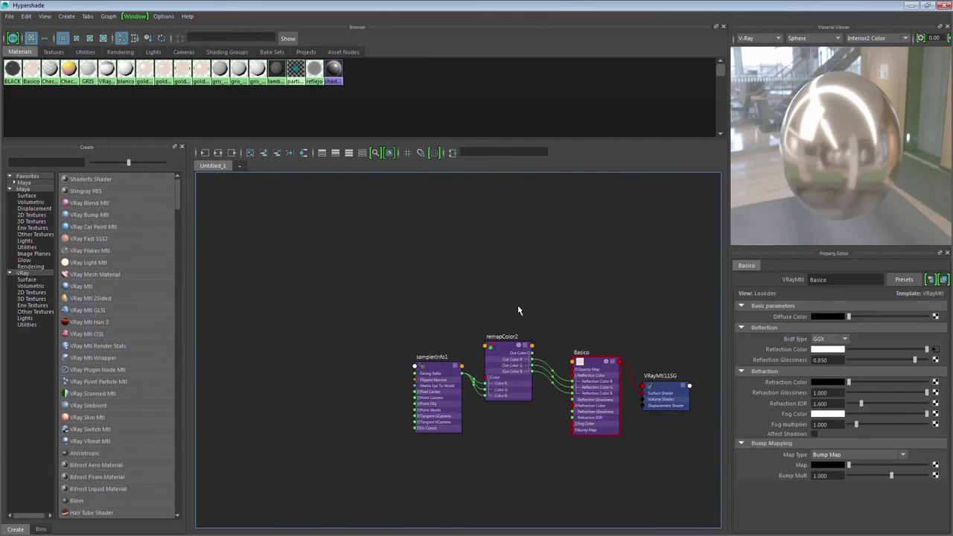
middle_click_drag(517, 313, 399, 255, "alt")
right_click_drag(398, 255, 468, 263, "alt")
key("3")
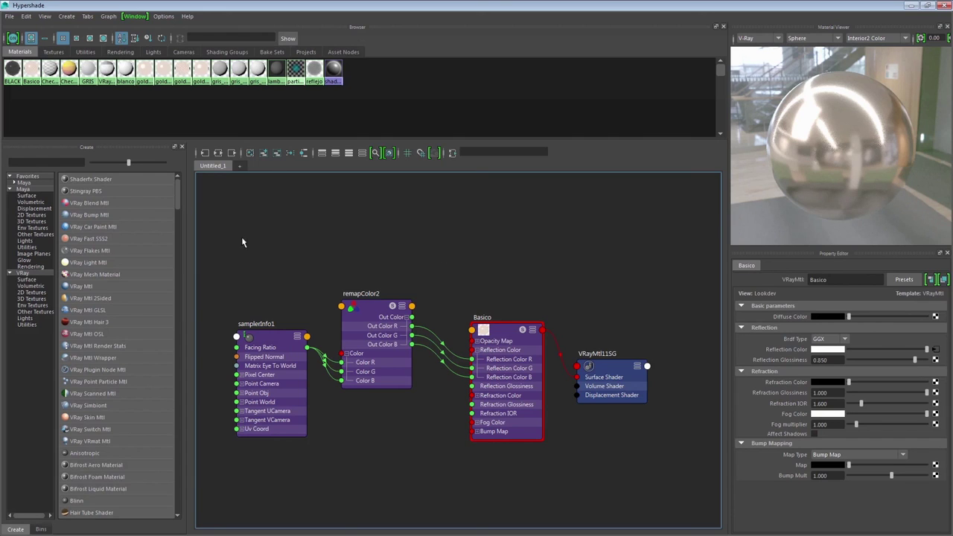
left_click_drag(220, 237, 679, 486)
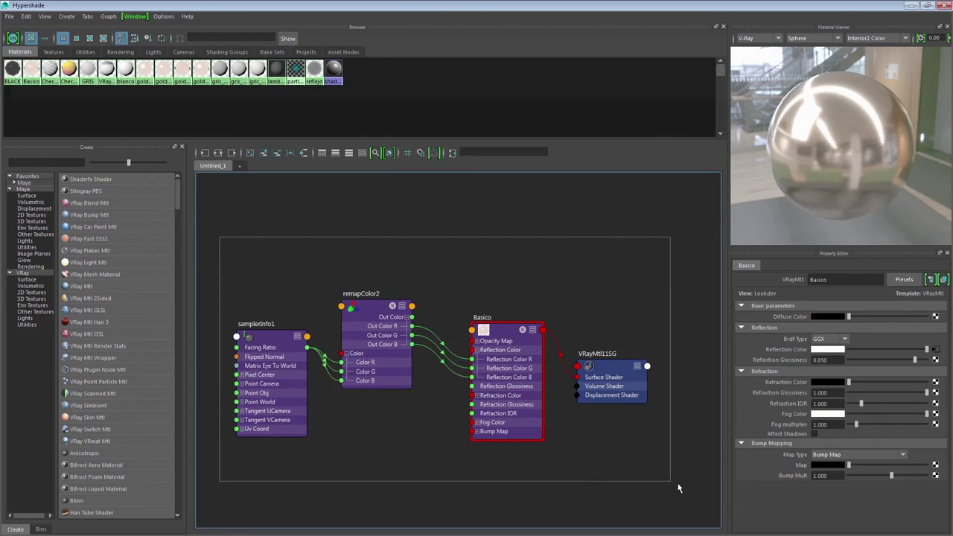
left_click(467, 237)
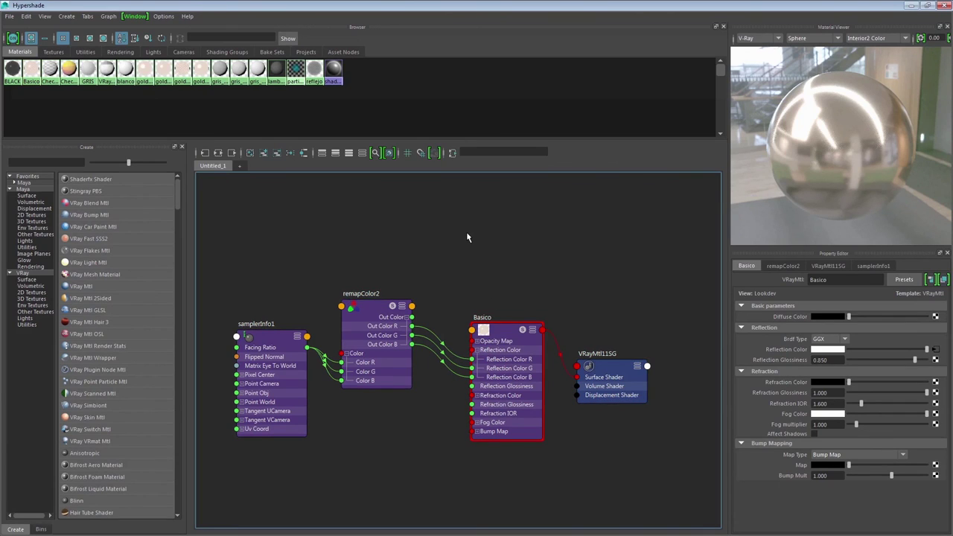